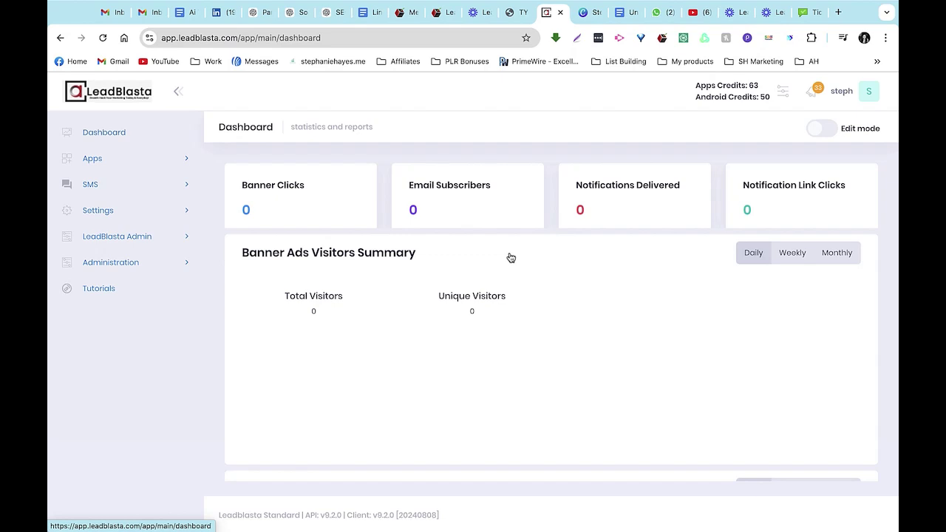
- Start a new app on the LeadBlasta 5 apps package, titled "Simple ParasiteSEO Step by Step Checklist"
left_click(103, 161)
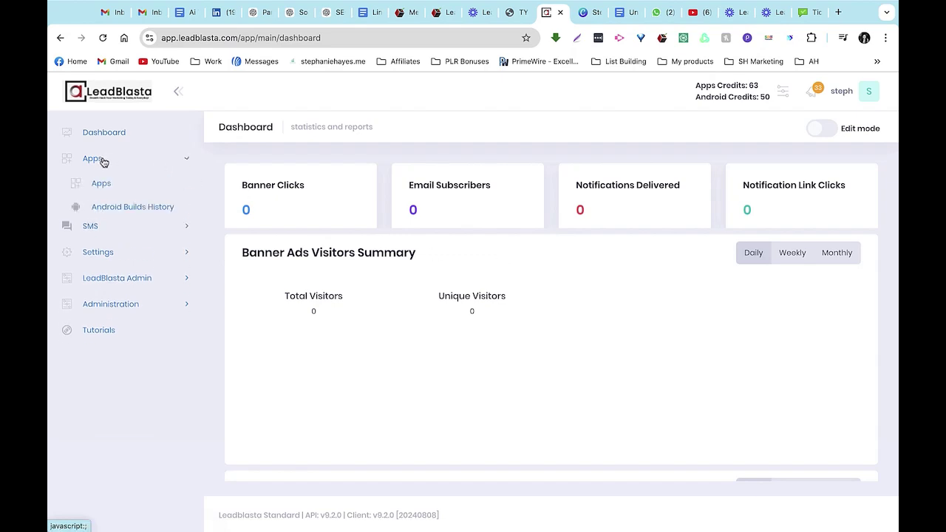
left_click(105, 186)
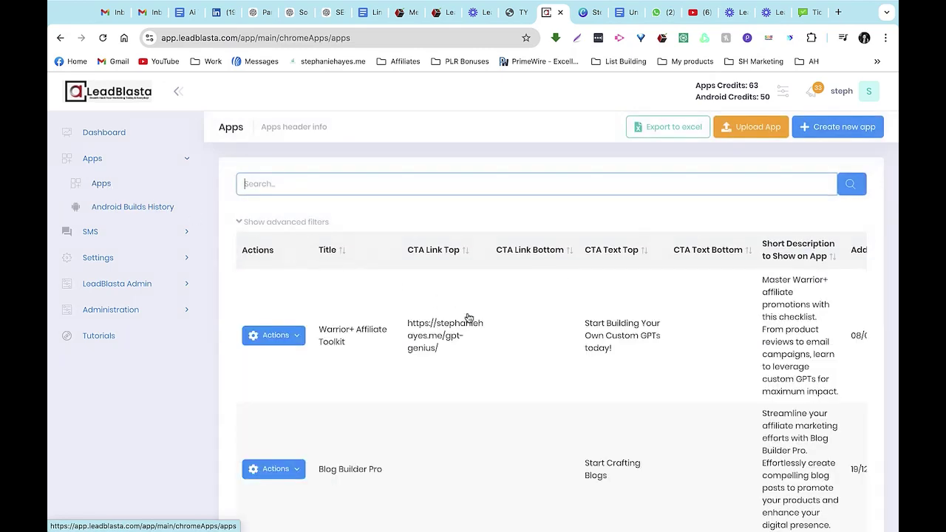
left_click(841, 129)
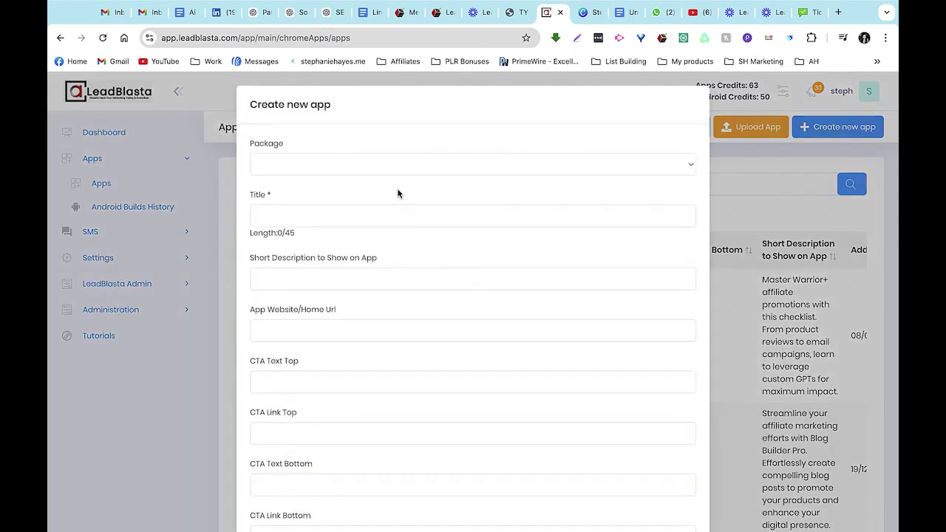
left_click(333, 165)
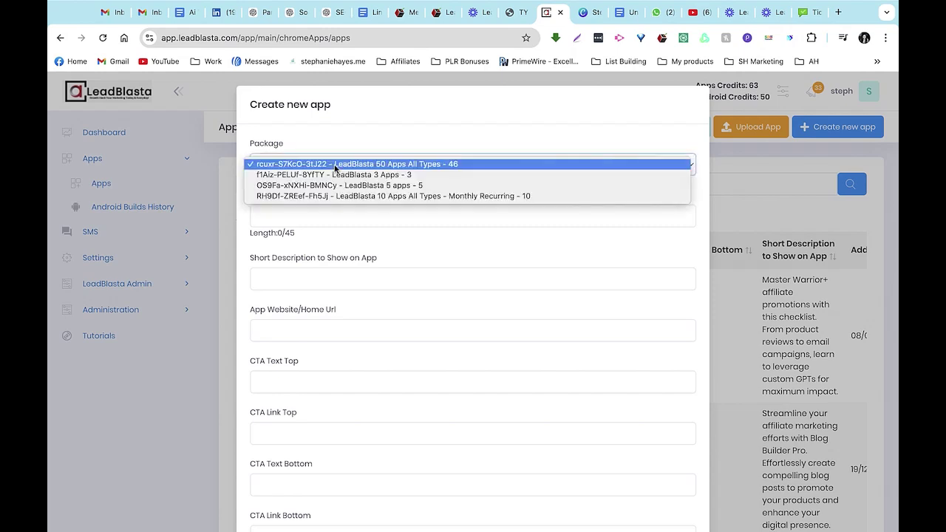
left_click(335, 186)
left_click(302, 216)
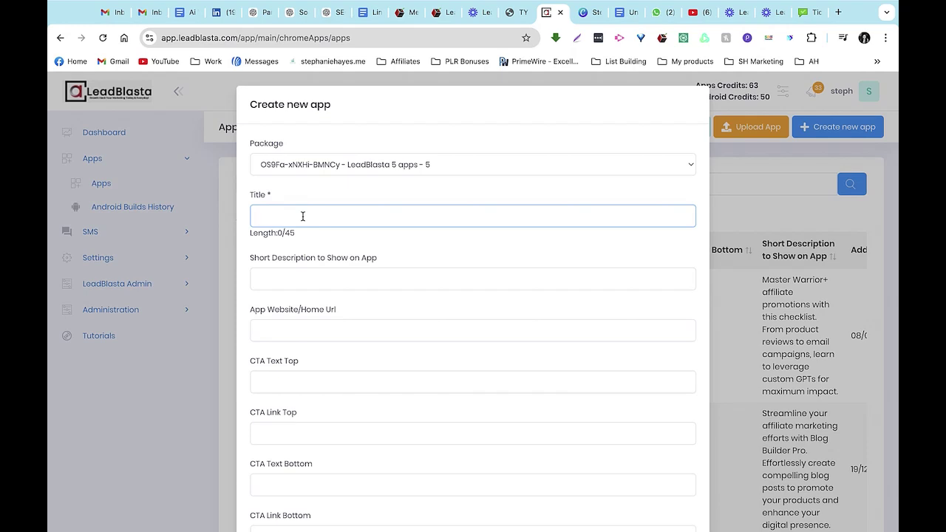
type("Simple ParasiteSEO Step by Step Checklist")
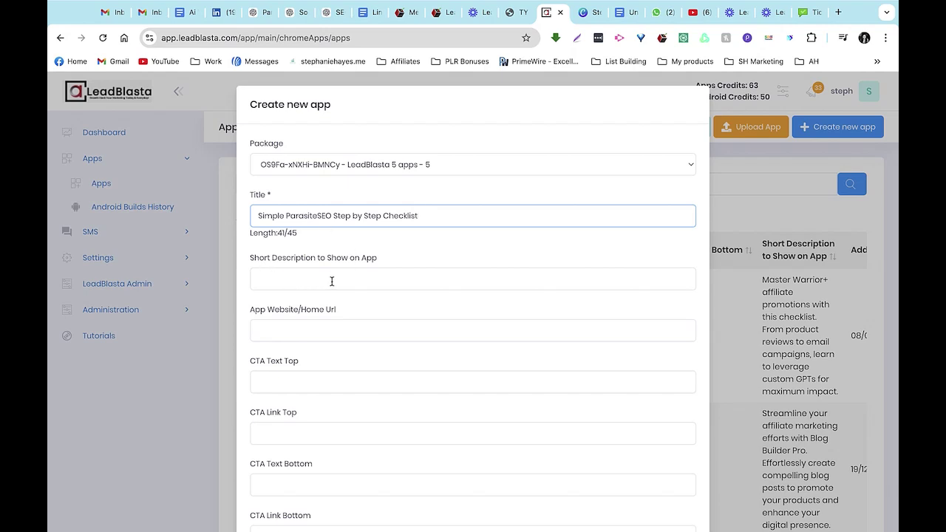
- Copy the Parasite SEO introductory paragraph from the Google Docs document into the new app's short description
left_click(621, 12)
left_click_drag(362, 284, 251, 243)
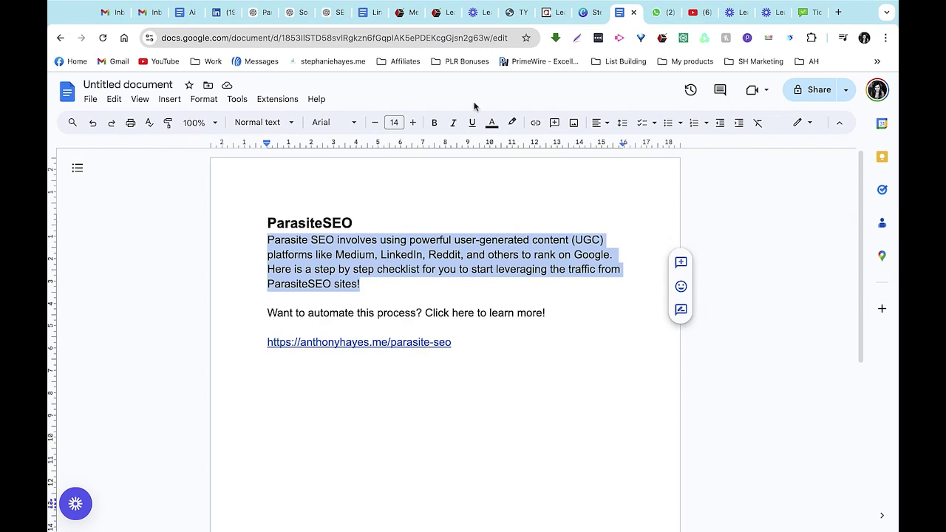
left_click(550, 13)
left_click(347, 283)
key("super+v")
scroll(380, 394, "down", 2)
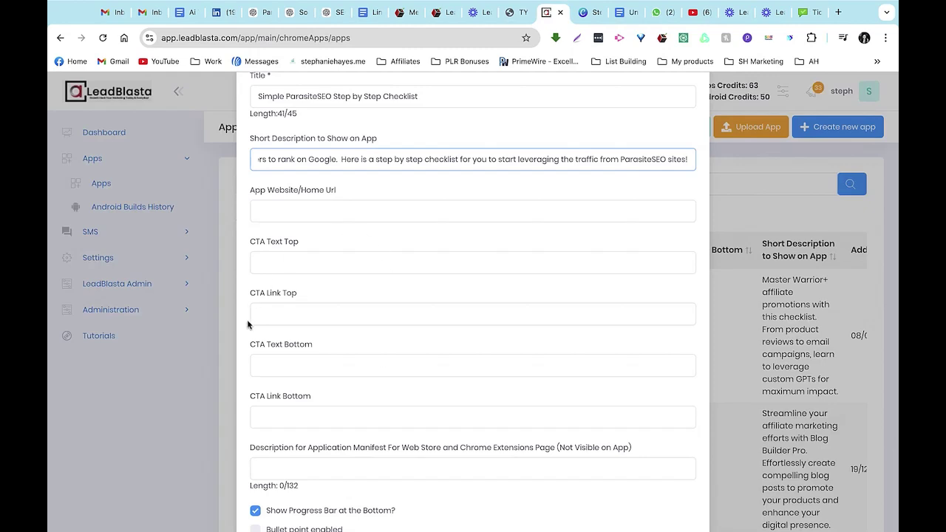
- Copy "Want to automate this process? Click here to learn more!" from the Google Docs document into the app's top and bottom CTA texts
scroll(306, 397, "down", 1)
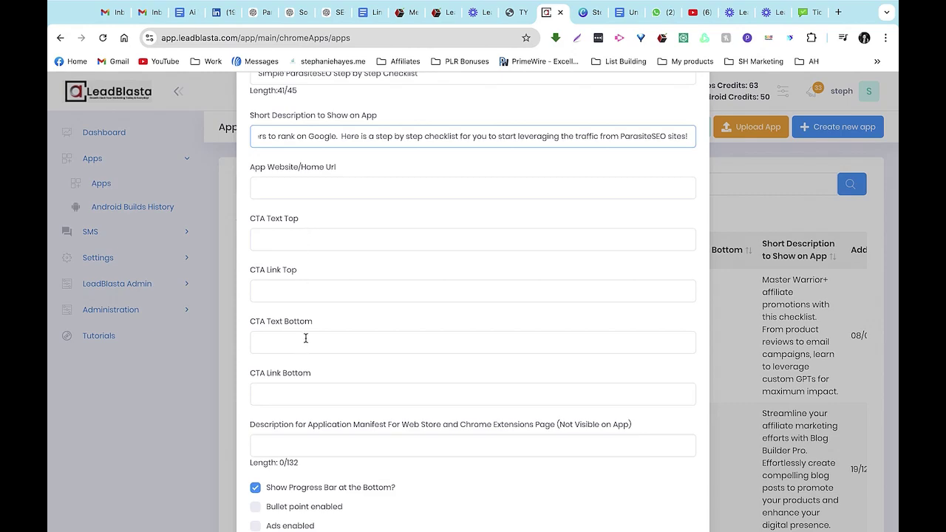
left_click(624, 12)
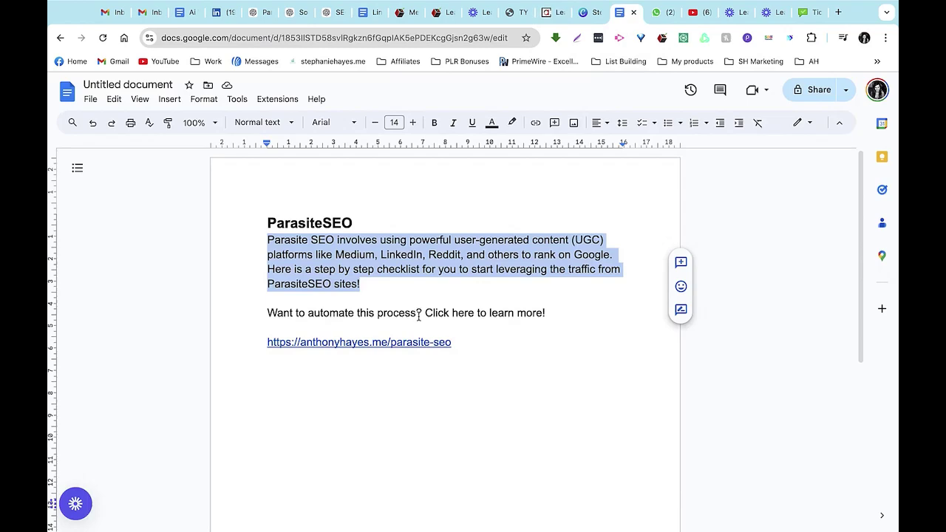
left_click_drag(547, 313, 250, 315)
key("super+c")
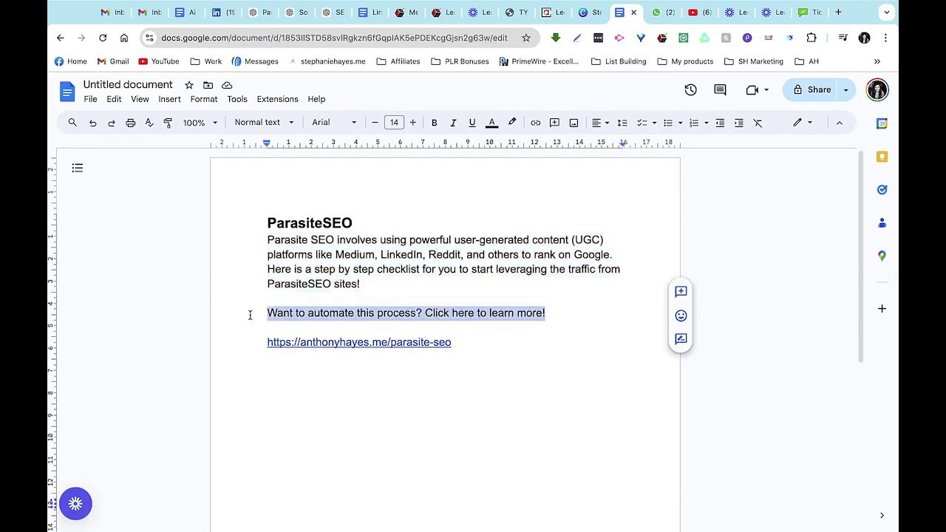
left_click(552, 12)
left_click(336, 239)
key("super+v")
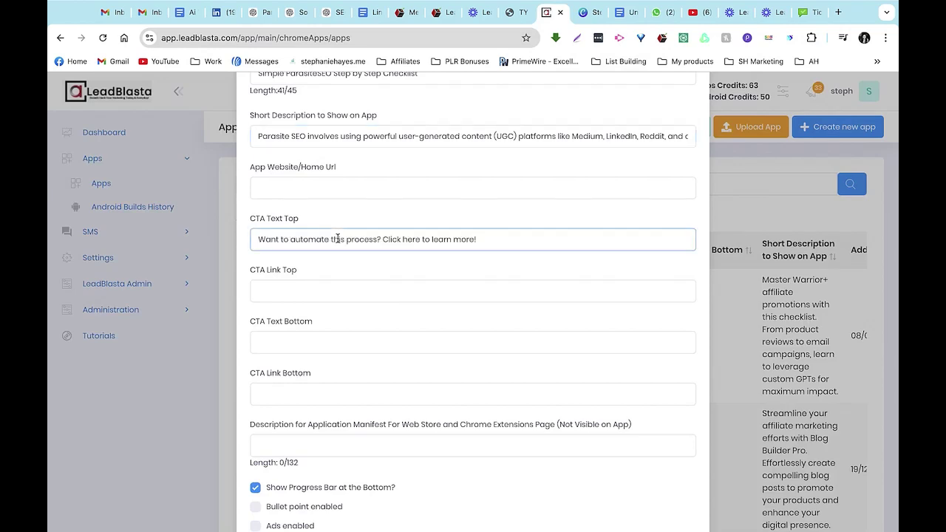
left_click(311, 343)
key("super+v")
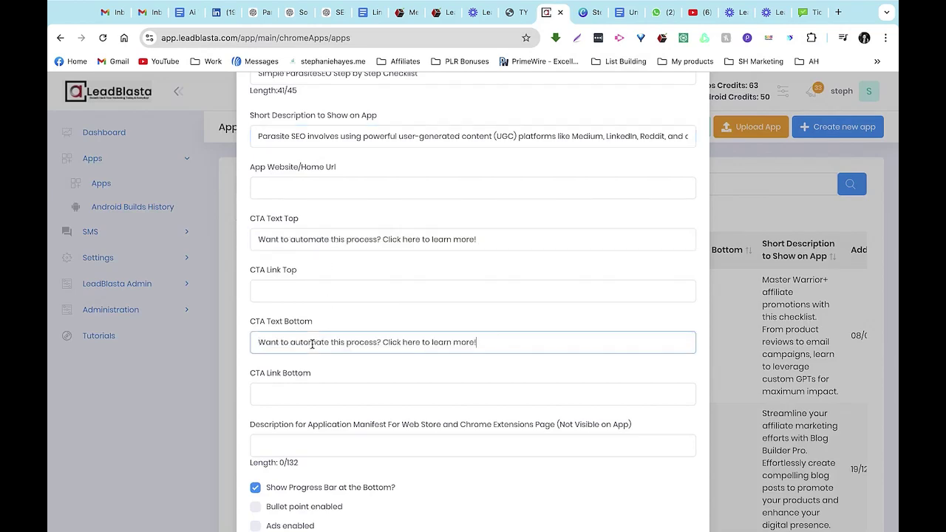
- Copy the parasite-seo web link from the Google Docs document into the app's top and bottom CTA links
left_click(625, 14)
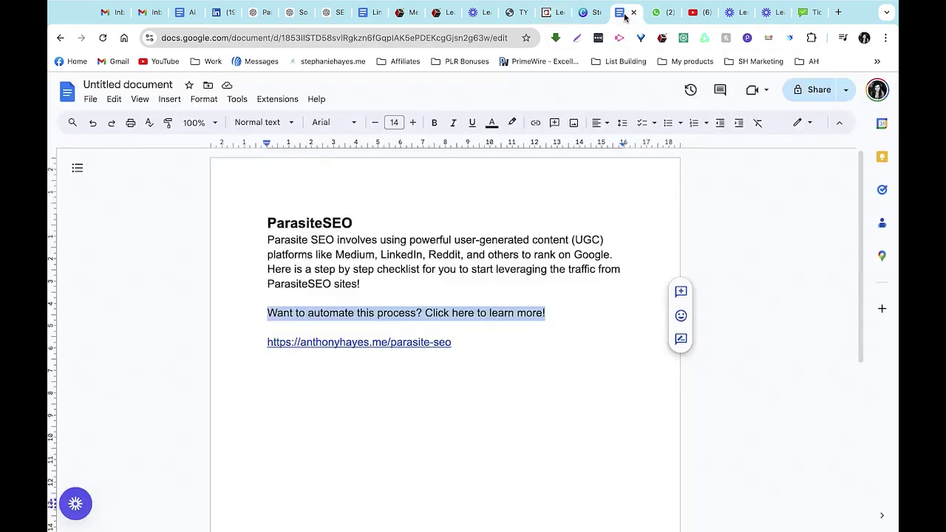
left_click_drag(451, 342, 260, 344)
key("super+c")
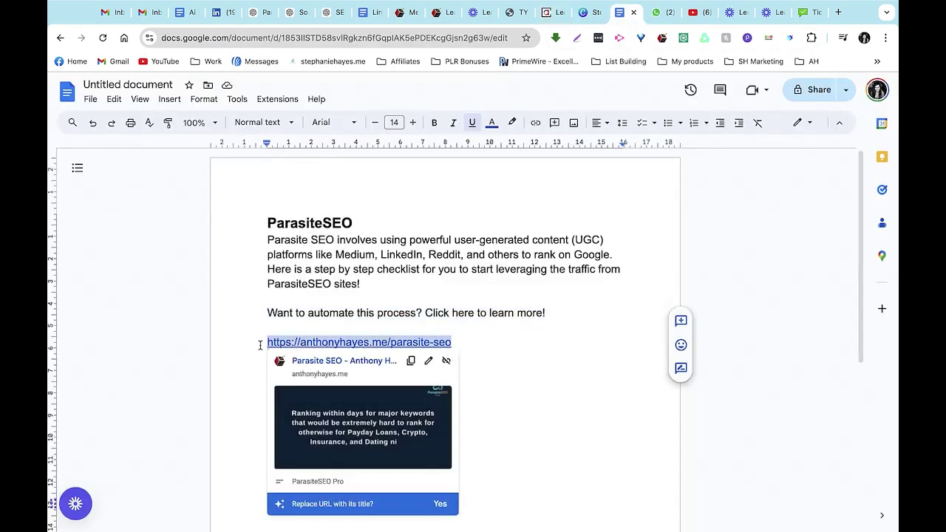
left_click(551, 13)
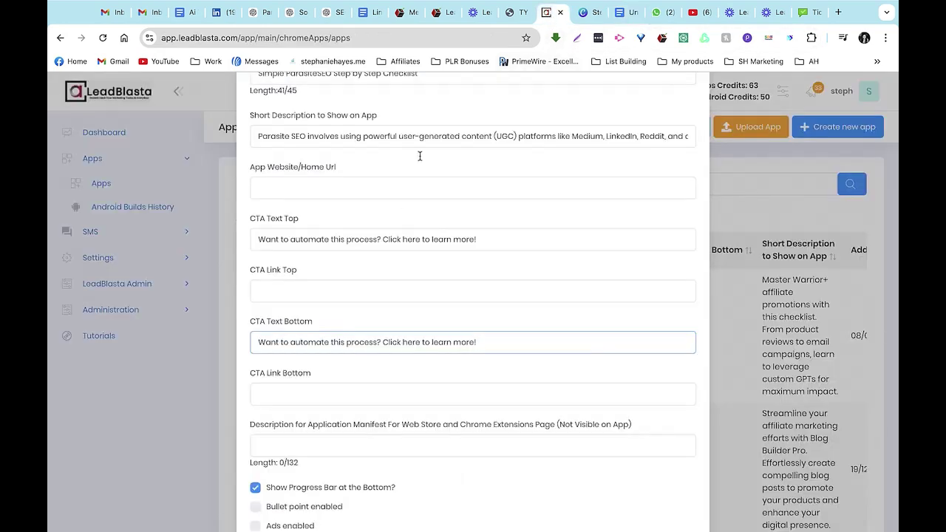
left_click(304, 292)
key("super+v")
left_click(309, 391)
key("super+v")
- Copy the app's short description into the description for the application manifest
scroll(319, 420, "down", 1)
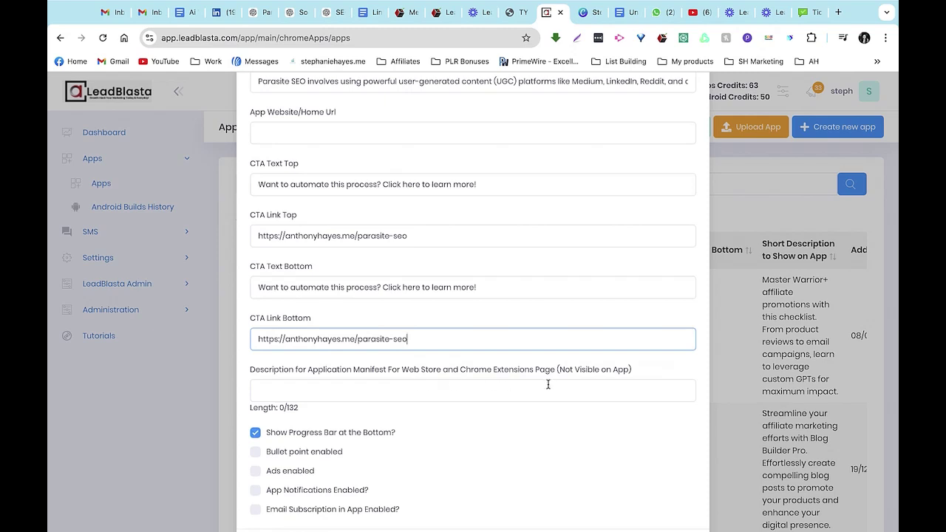
scroll(447, 310, "up", 1)
triple_click(403, 140)
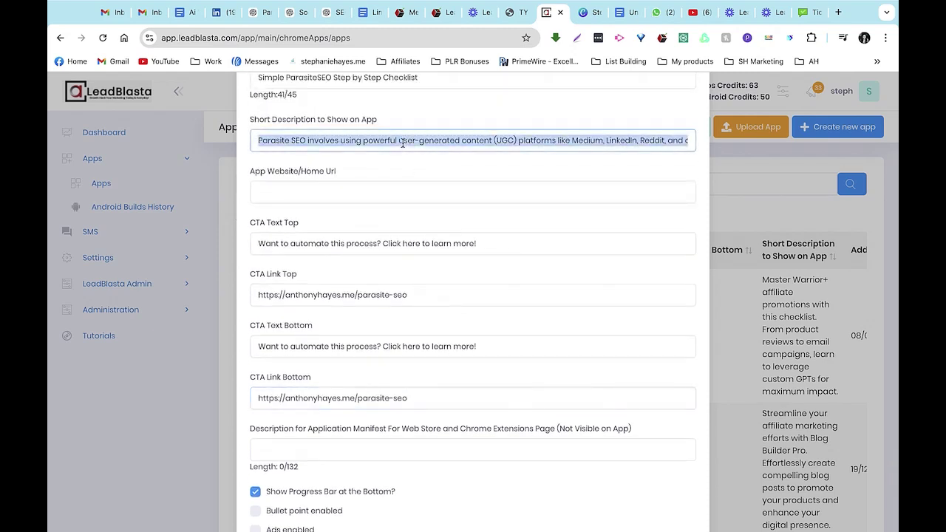
key("ctrl+c")
scroll(424, 262, "down", 2)
left_click(374, 332)
key("ctrl+v")
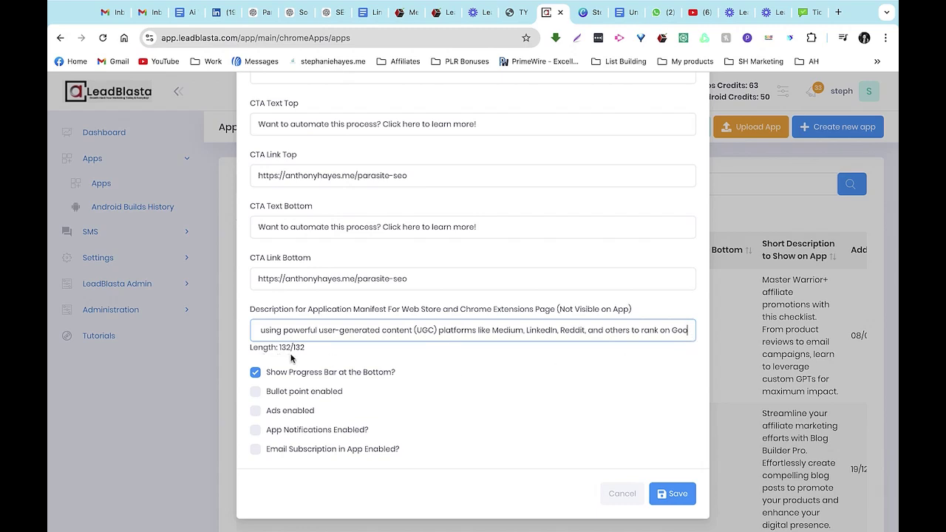
- Remove "(UGC)" from the manifest description and complete its ending so that it reads "rank on Google!"
double_click(419, 330)
key("BackSpace")
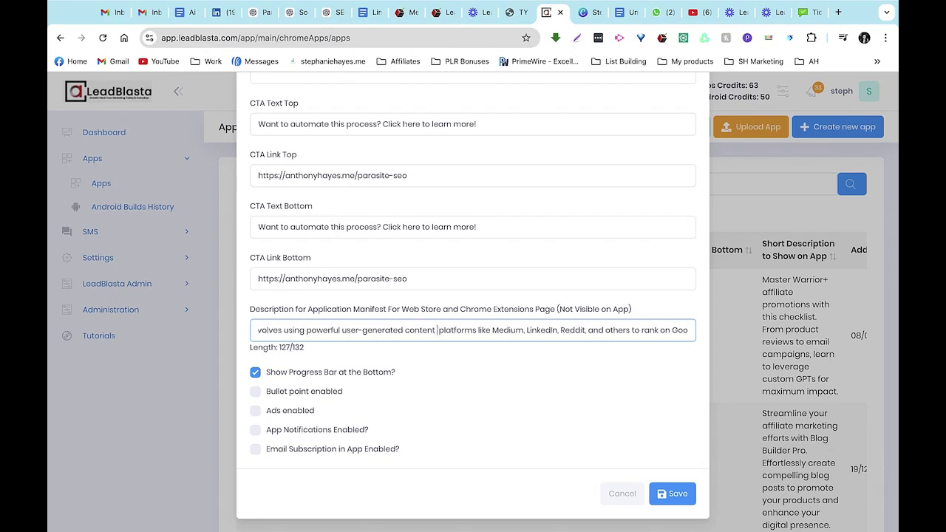
left_click(691, 330)
type("gle!")
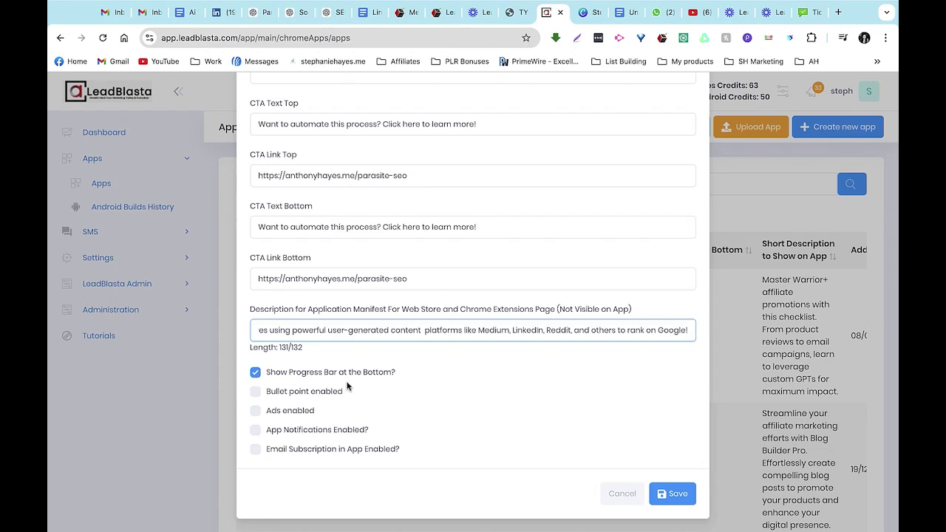
- Enable bullet points, ads, app notifications and in-app email subscription for the new app, and save it
left_click(255, 396)
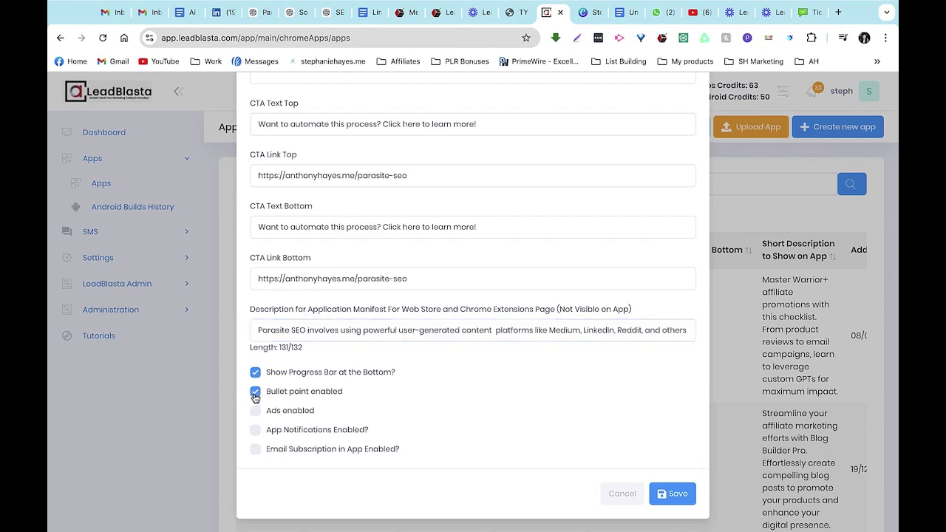
left_click(255, 416)
left_click(256, 430)
left_click(255, 450)
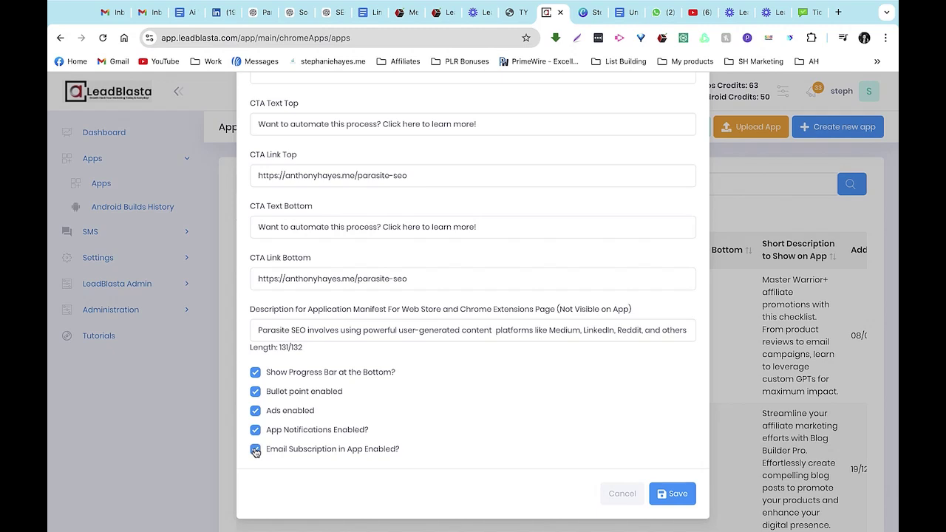
left_click(675, 496)
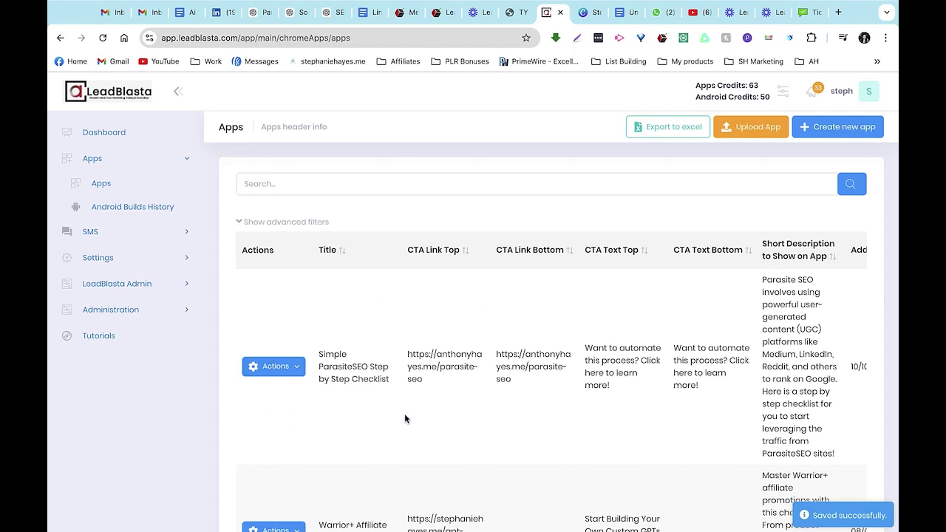
- Open the Simple ParasiteSEO Step by Step Checklist app for editing and review its app info
left_click(282, 365)
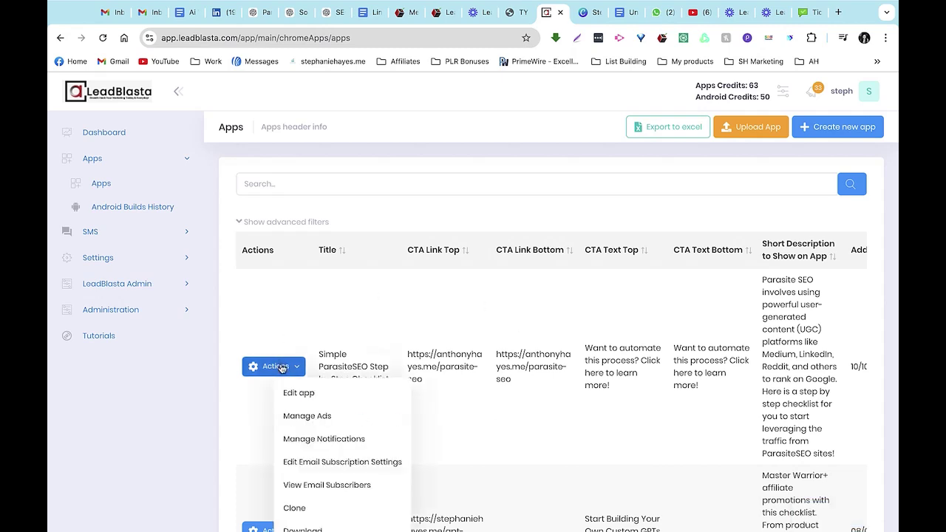
left_click(293, 394)
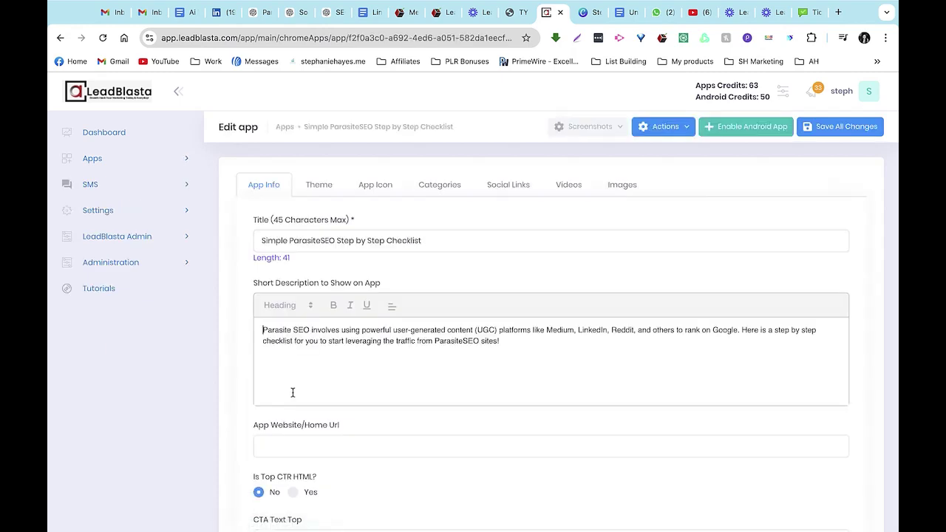
scroll(375, 428, "down", 6)
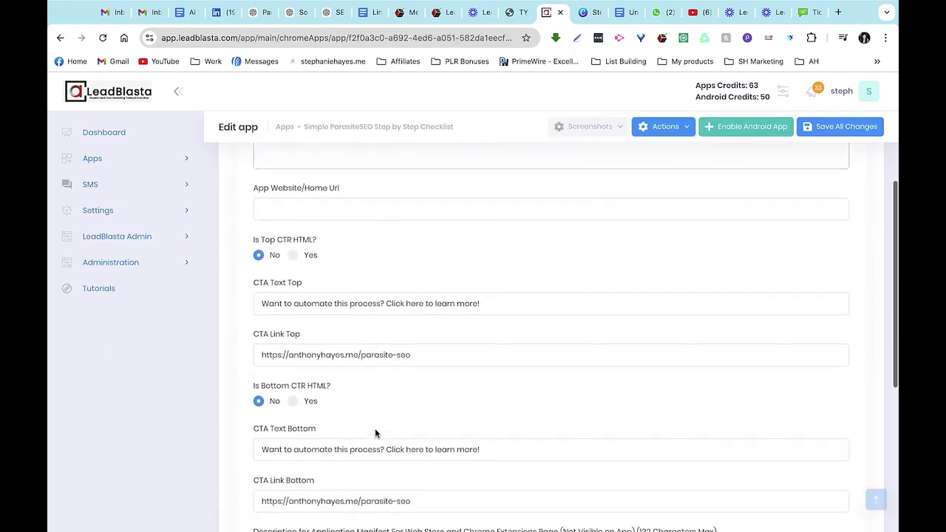
scroll(374, 428, "up", 10)
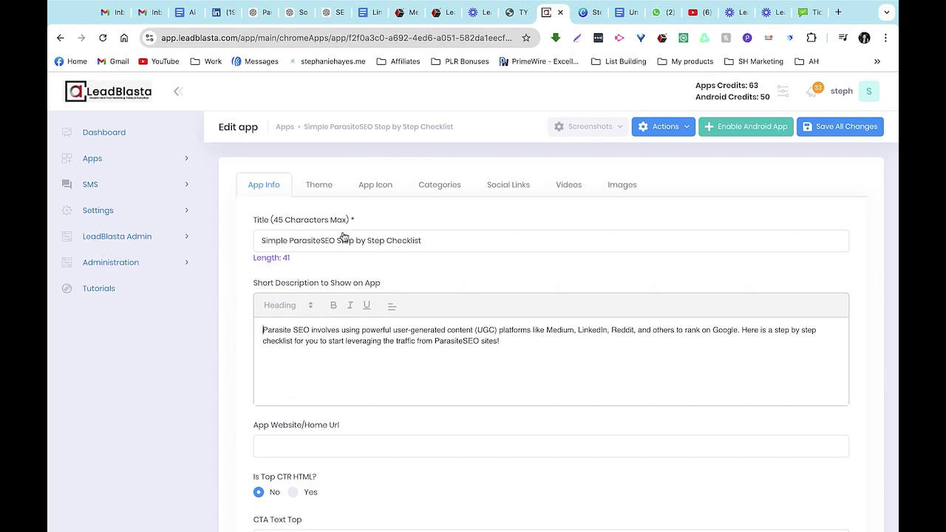
- Preview the Blue Grey (Dark), Lime (Light), Teal (Light) and Teal (Dark) themes for the app
left_click(316, 190)
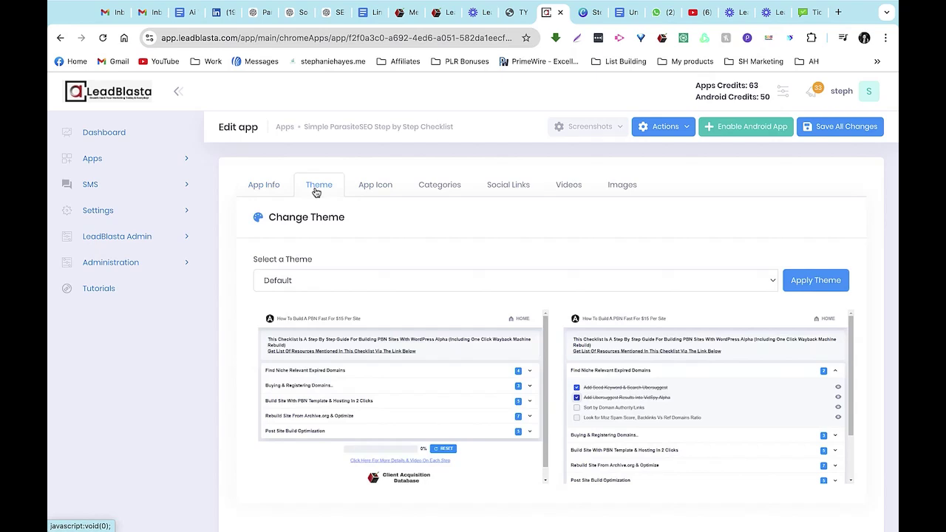
scroll(363, 247, "down", 1)
left_click(353, 231)
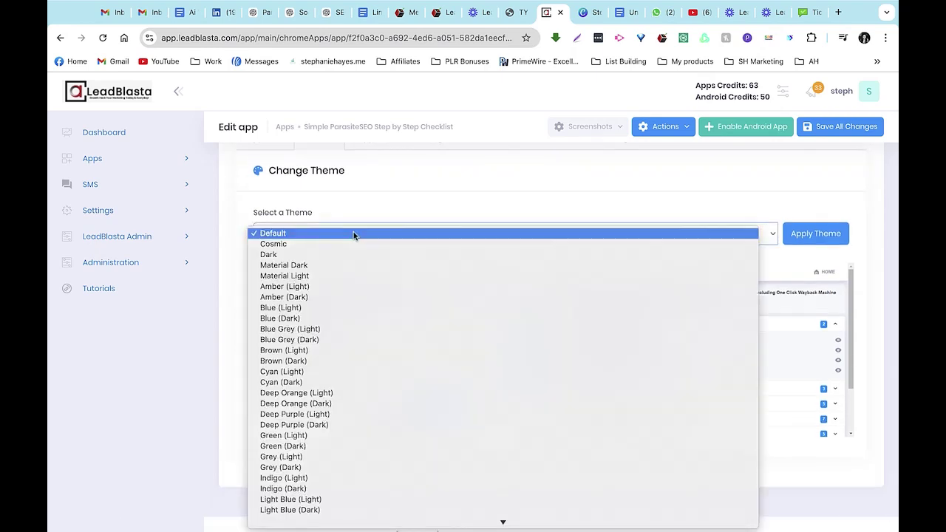
left_click(333, 340)
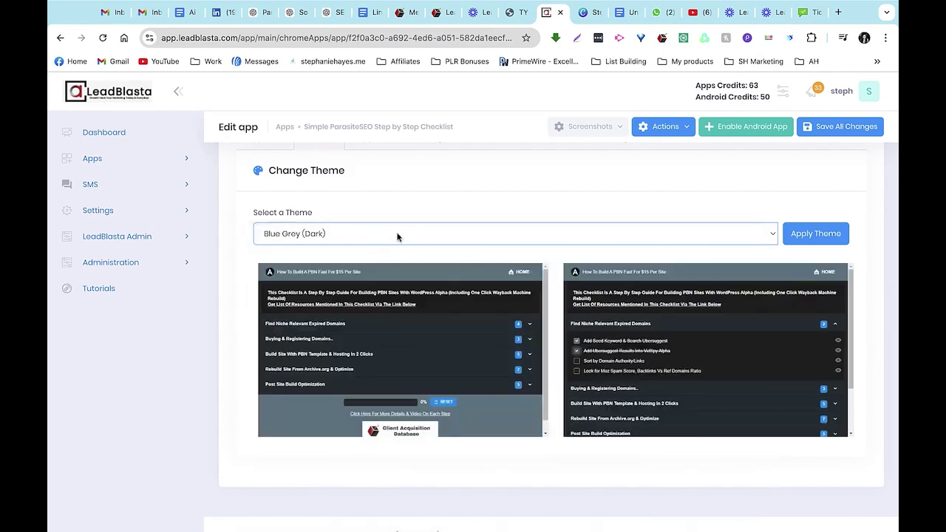
left_click(416, 235)
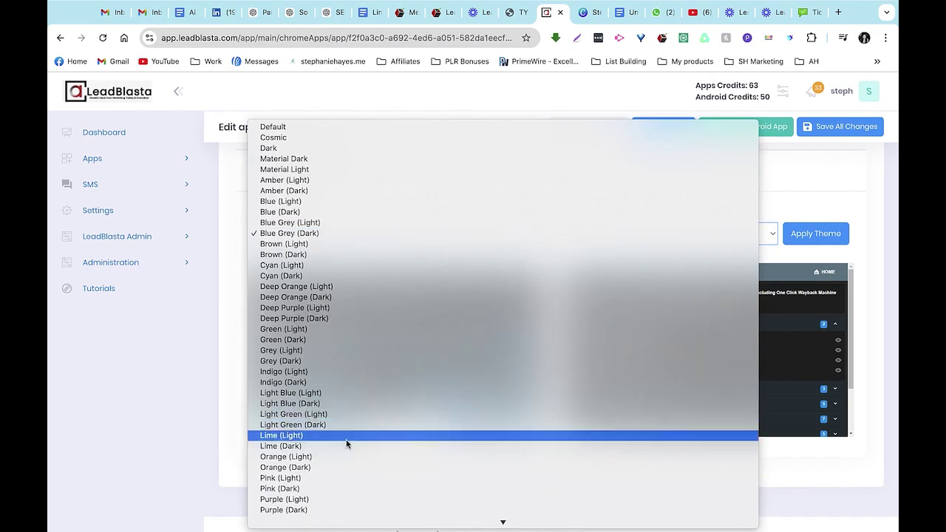
left_click(347, 443)
left_click(385, 229)
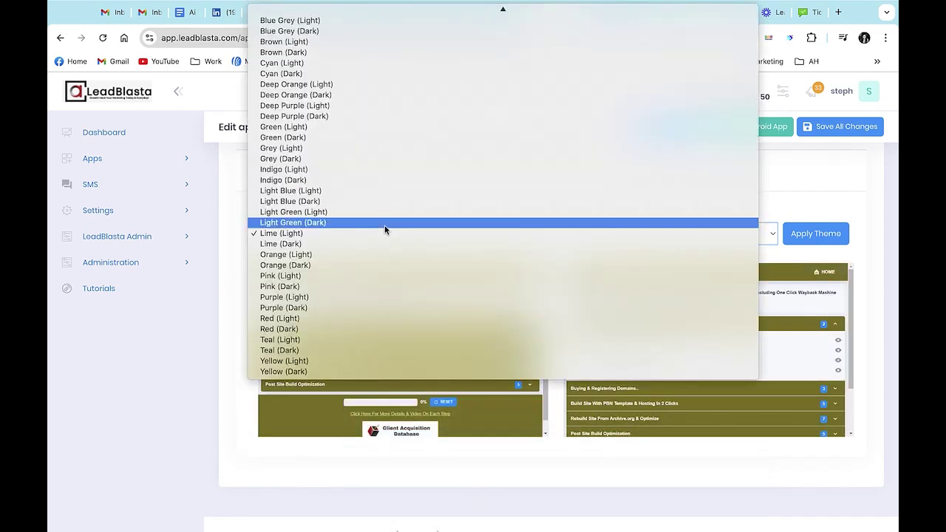
left_click(353, 339)
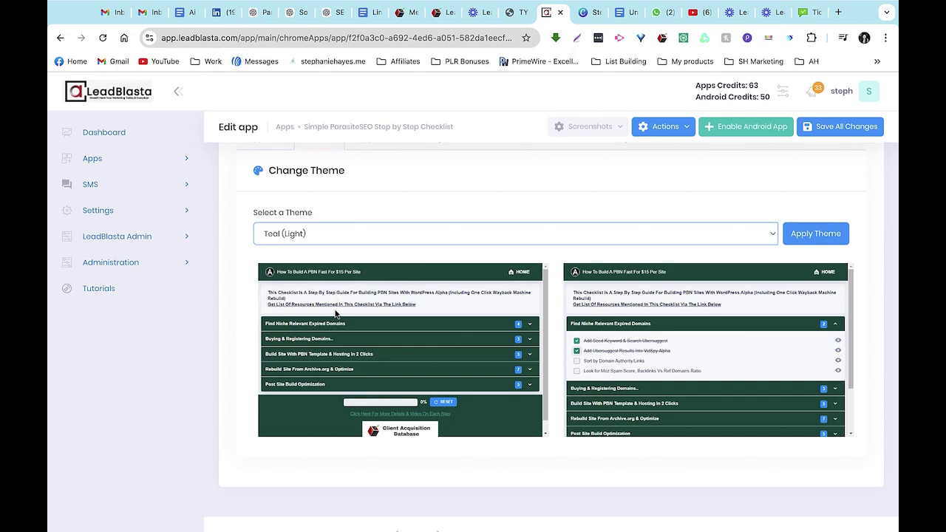
left_click(329, 241)
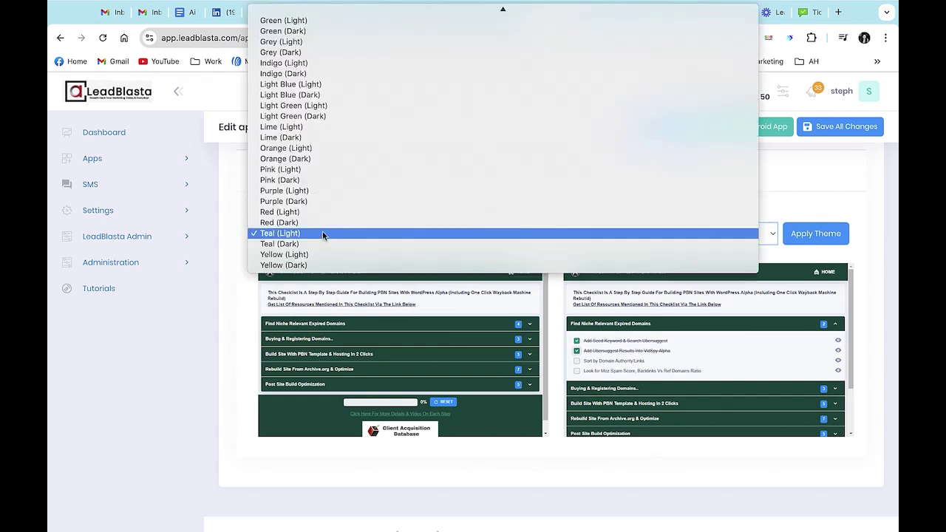
left_click(311, 244)
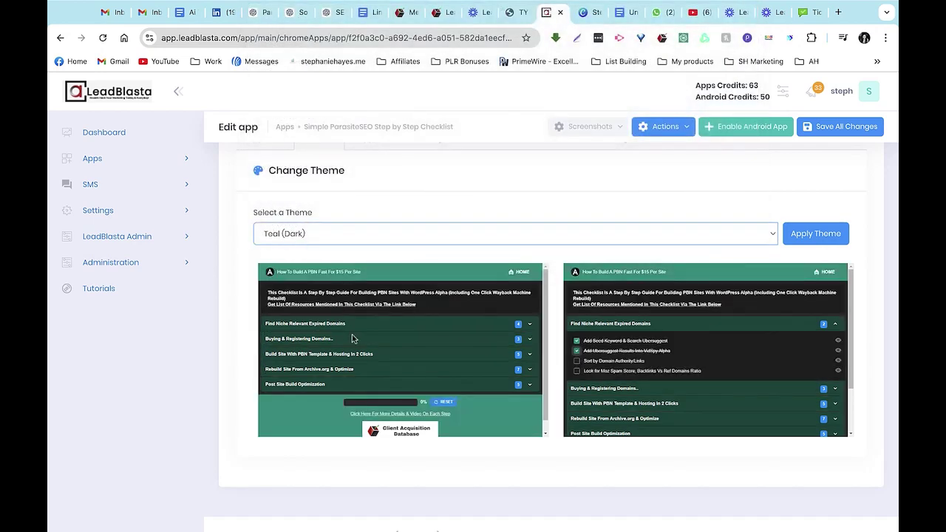
- Choose the Blue Grey (Light) theme and apply it to the app
left_click(336, 236)
scroll(359, 134, "up", 5)
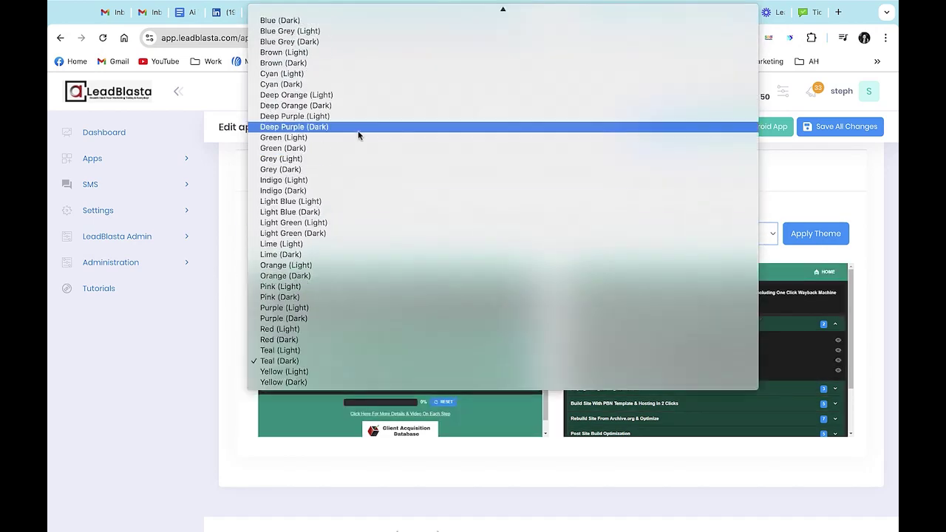
left_click(297, 107)
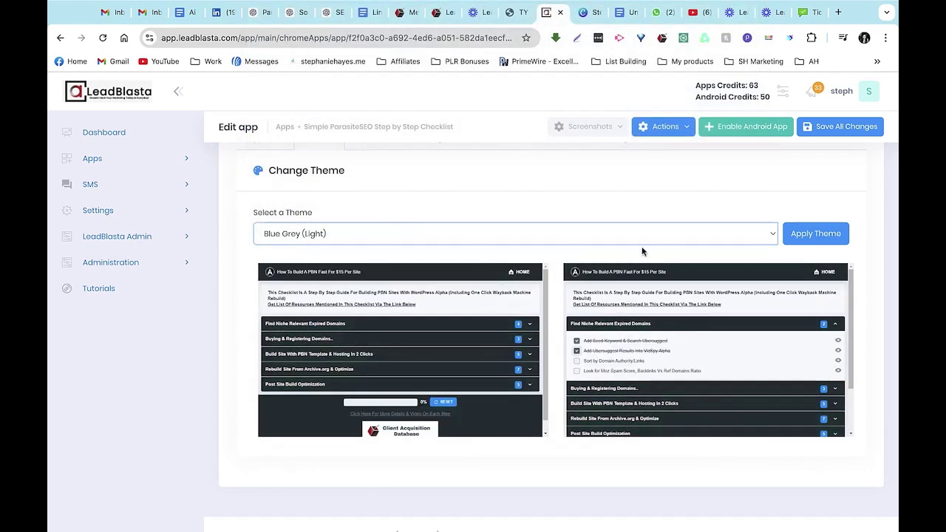
left_click(810, 235)
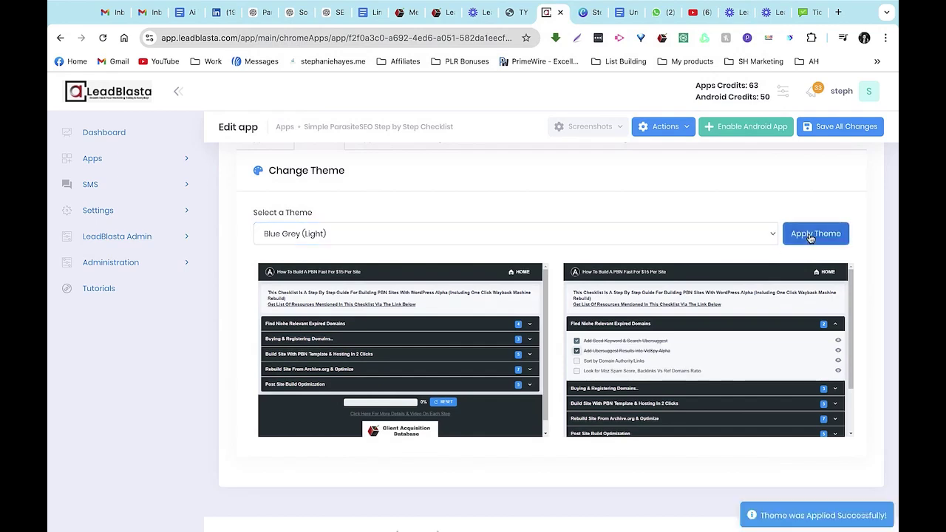
- Upload Step by Step Checklist.png from Downloads and set it as the app icon
scroll(444, 222, "up", 2)
left_click(365, 188)
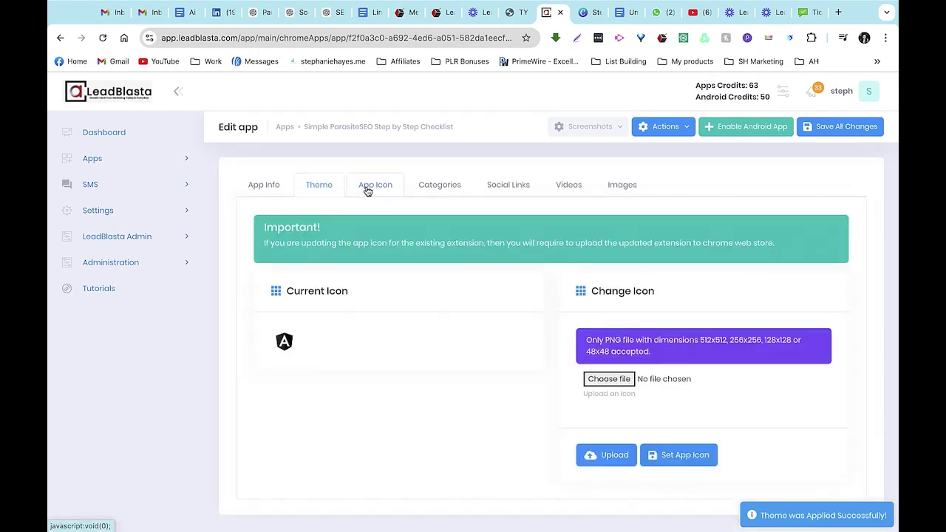
scroll(359, 410, "down", 2)
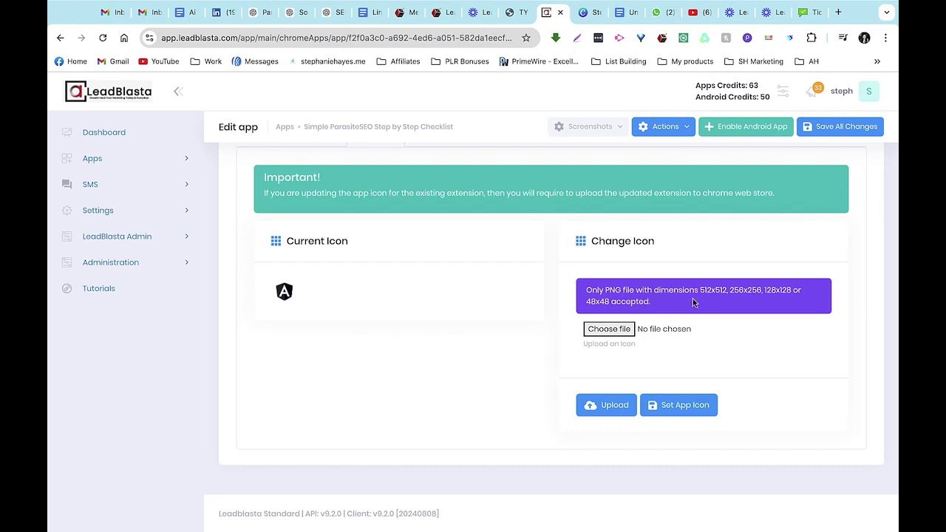
left_click(614, 330)
left_click(595, 275)
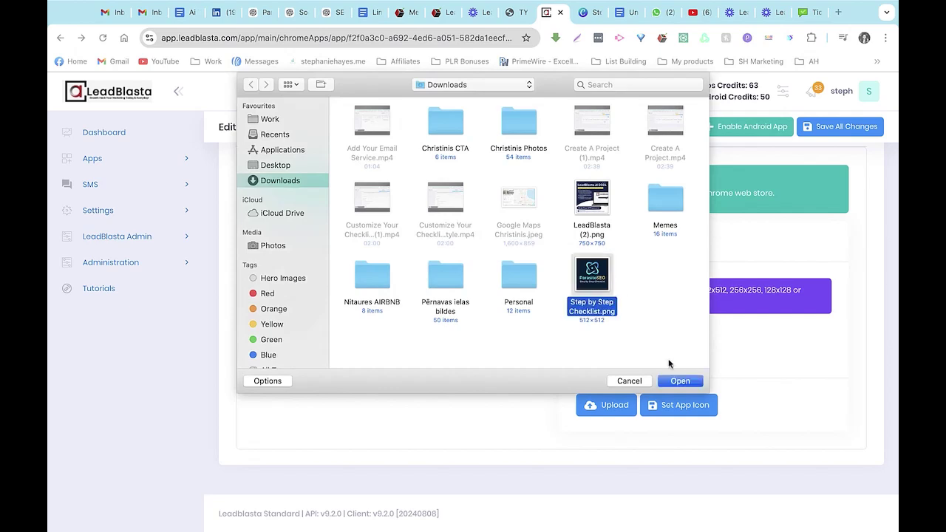
left_click(680, 381)
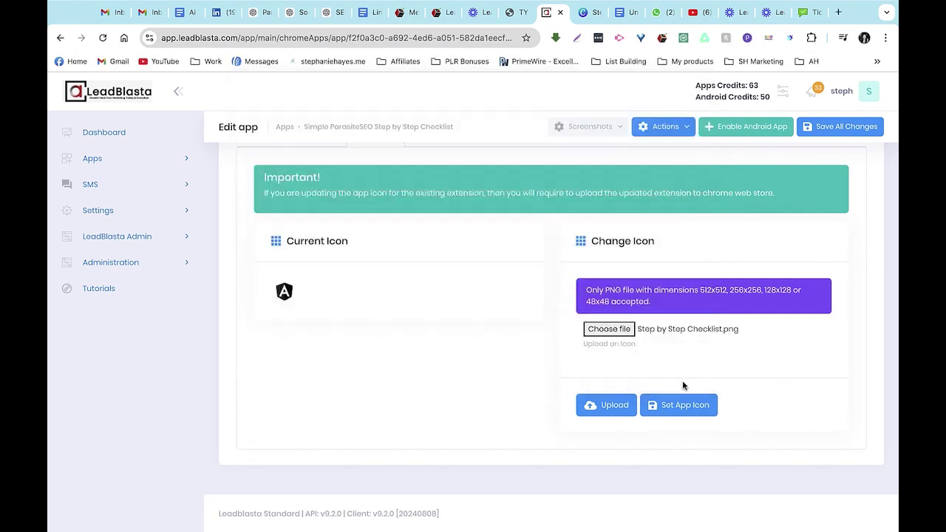
left_click(608, 404)
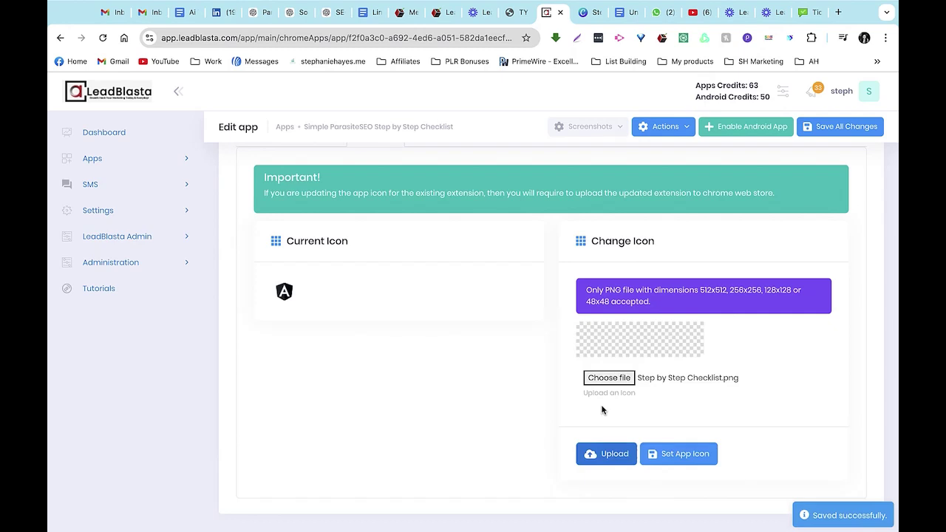
left_click(678, 460)
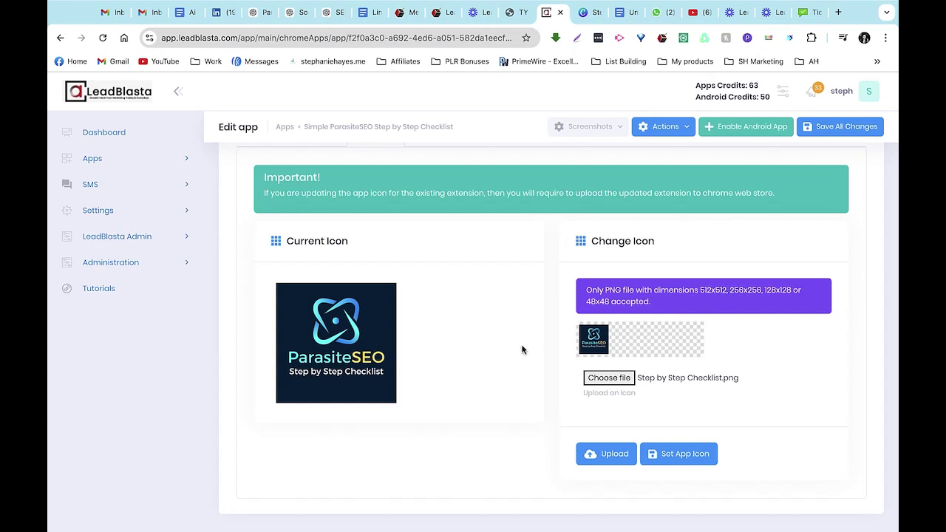
- Add a category named Test containing an item named Test, and delete that category again
scroll(522, 349, "up", 1)
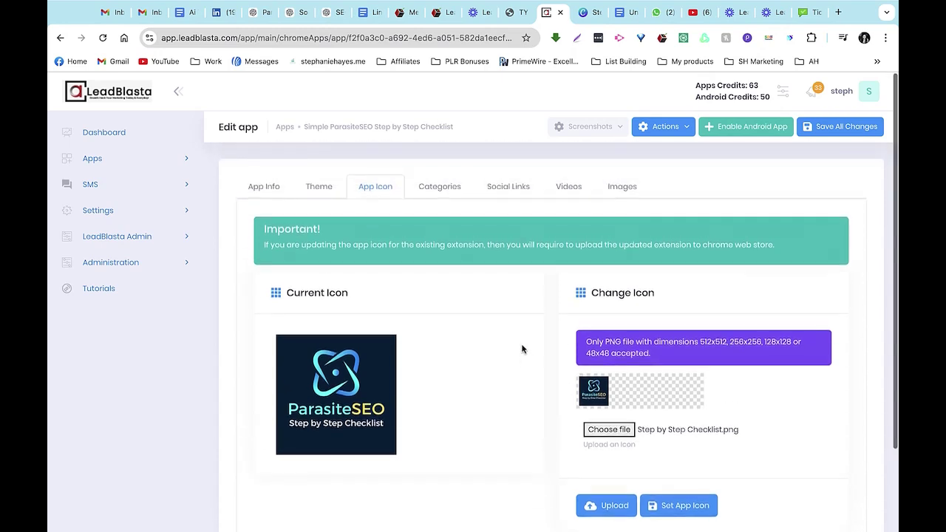
left_click(428, 189)
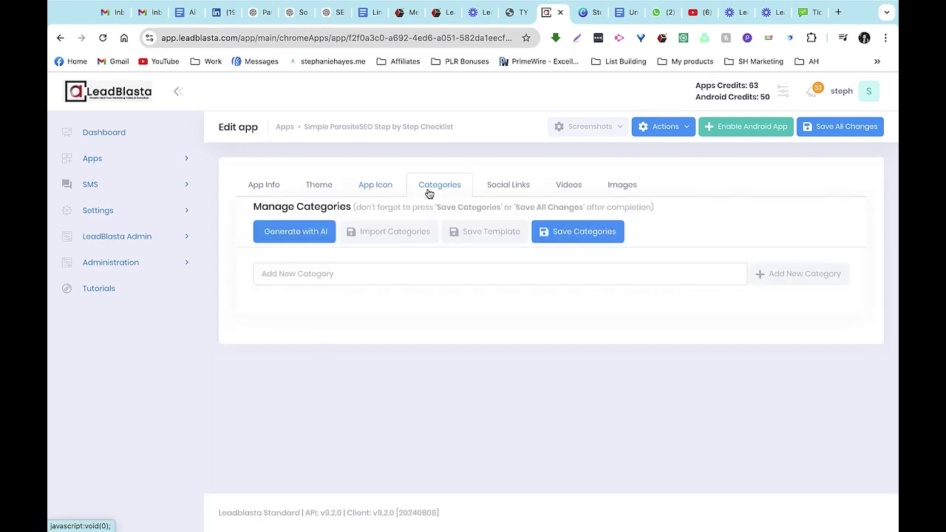
left_click(382, 278)
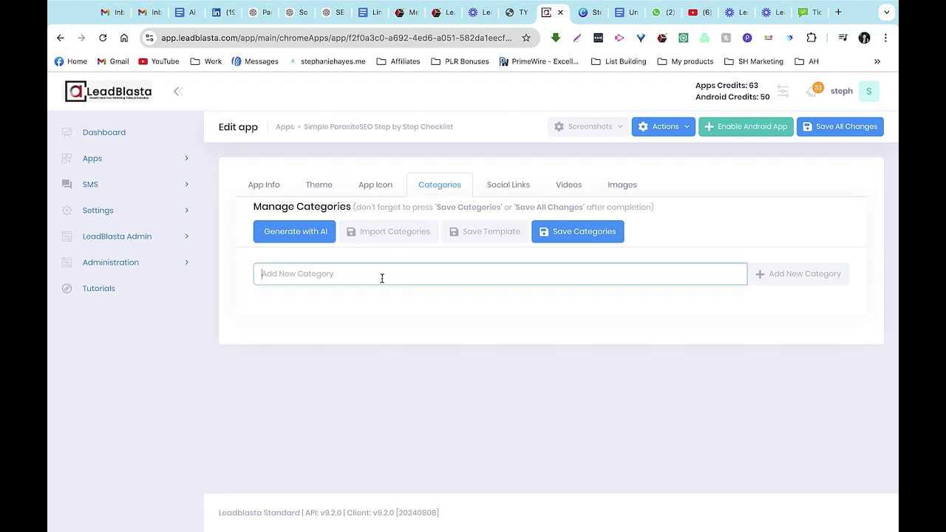
type("Test")
left_click(825, 276)
left_click(335, 384)
type("Test")
left_click(713, 382)
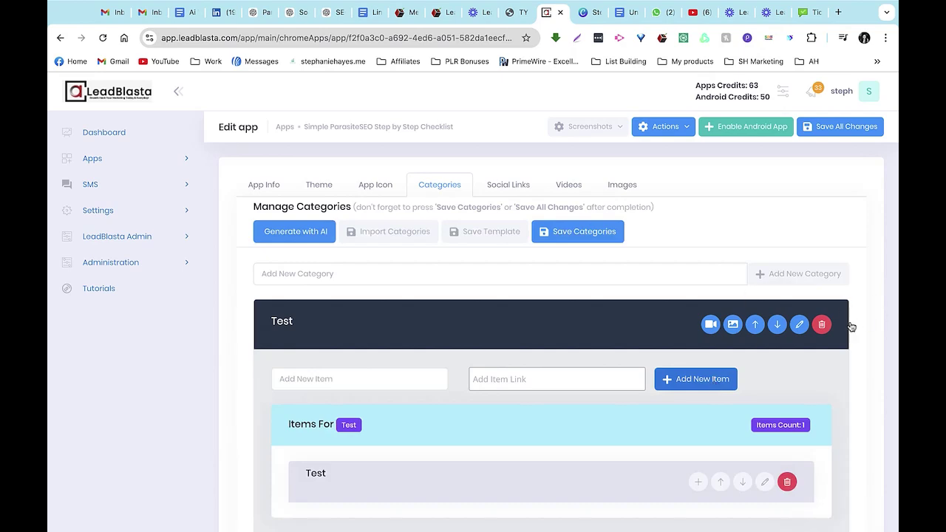
left_click(820, 324)
left_click(440, 359)
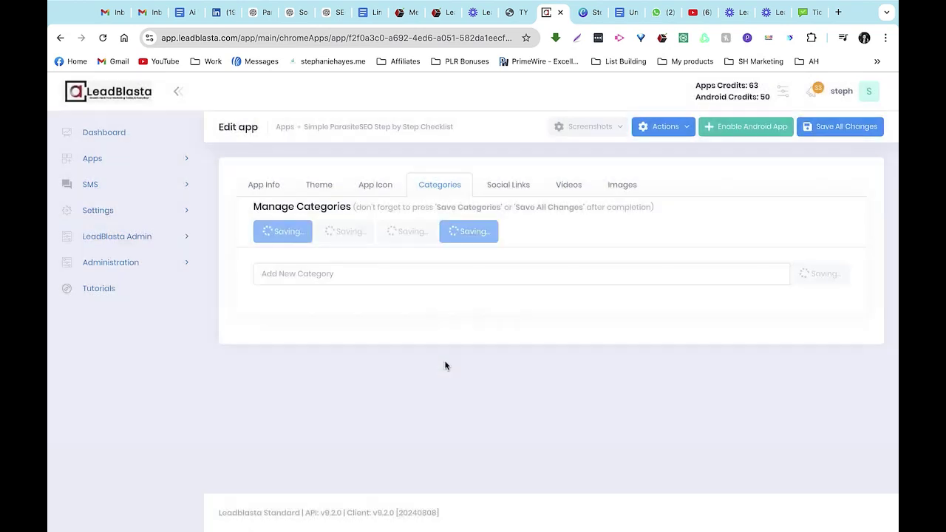
- Set up AI category generation with Google Gemini, model Gemini 1.5 Flash, and Youtube Video as the generation type
left_click(289, 235)
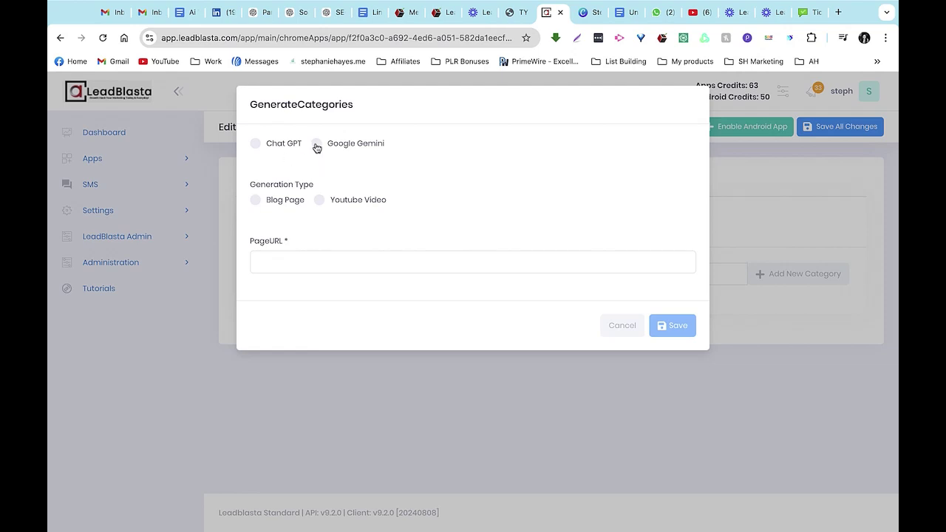
left_click(317, 146)
left_click(323, 185)
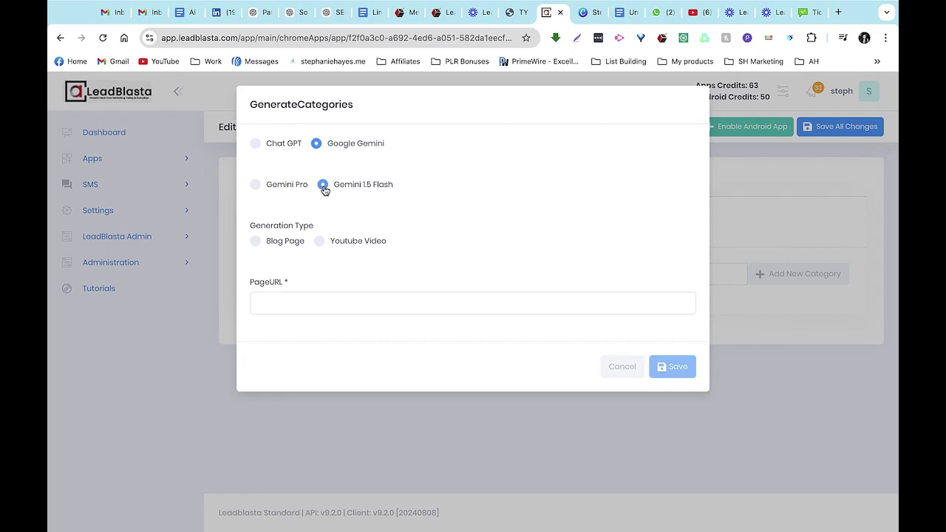
left_click(319, 244)
- Copy the Medium Parasite SEO video's YouTube address into the page URL and generate the categories from it
left_click(695, 12)
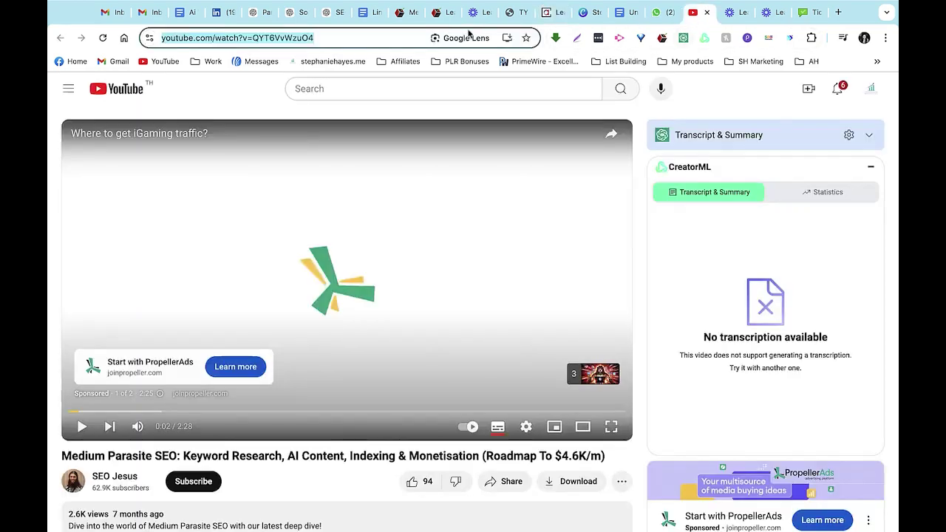
left_click(553, 13)
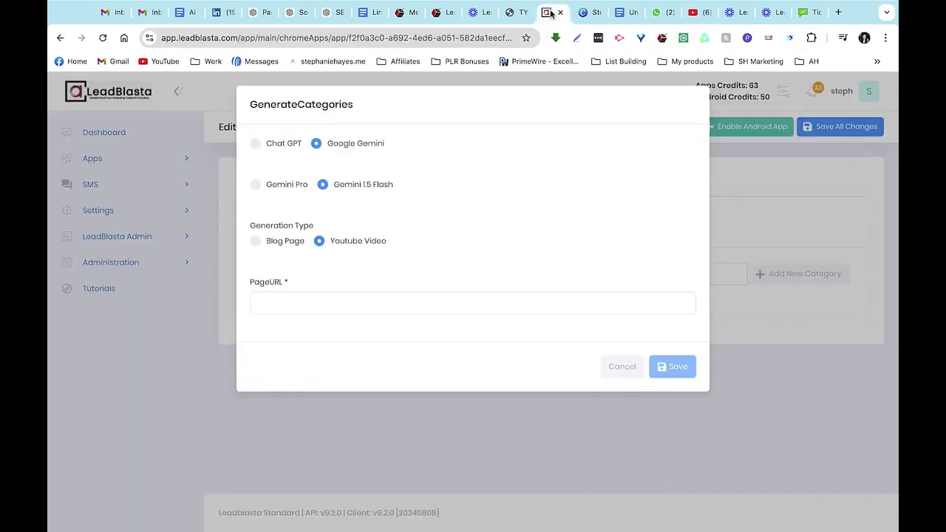
left_click(379, 302)
type("https://www.youtube.com/watch?v=QYT6VvWzuO4")
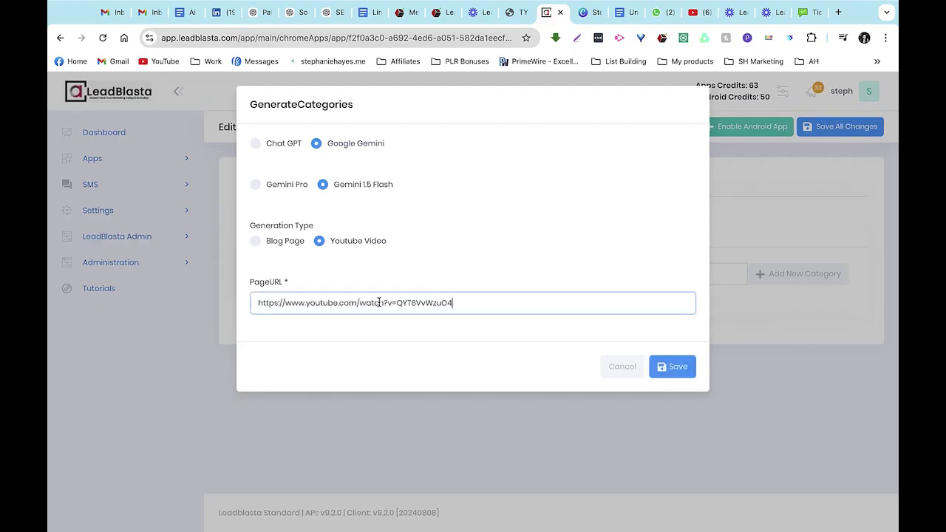
left_click(678, 369)
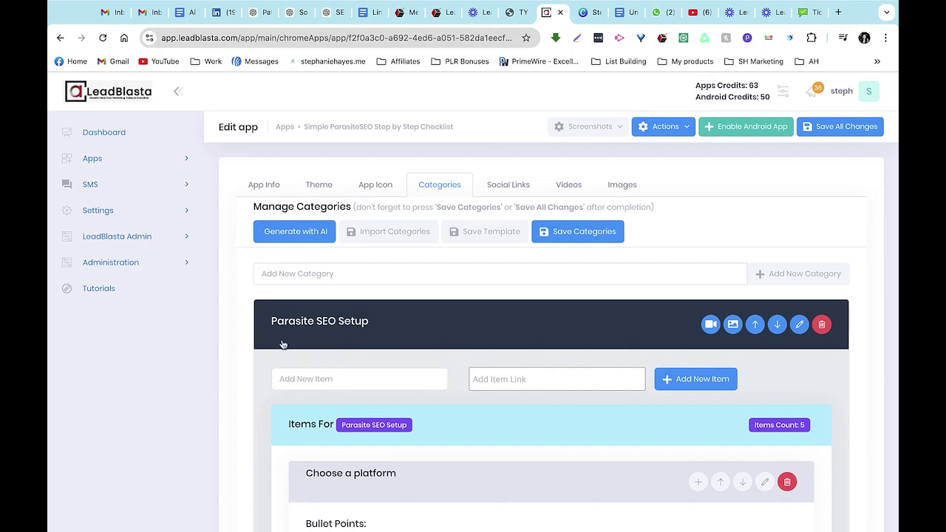
- Review the generated categories, their items and bullet points, from Parasite SEO Setup through Indexing and Ranking
scroll(462, 341, "down", 3)
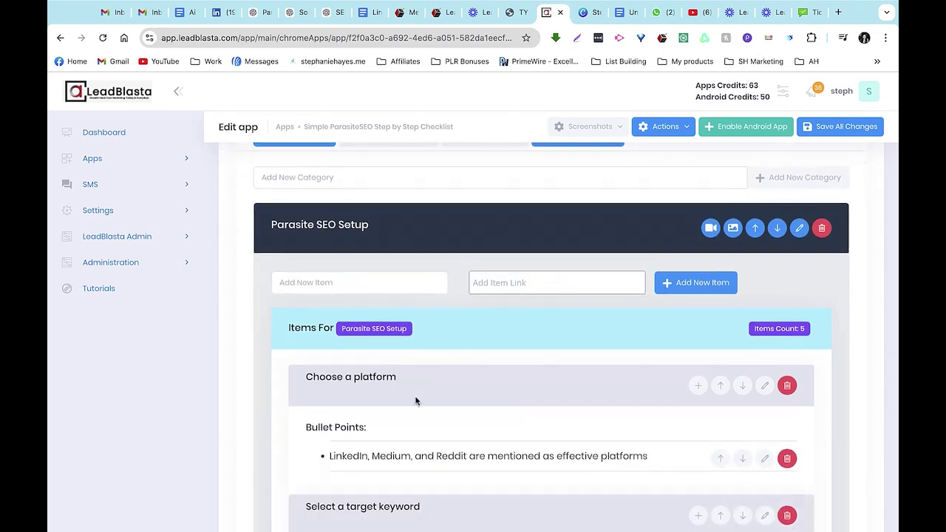
scroll(416, 399, "down", 6)
scroll(415, 399, "down", 10)
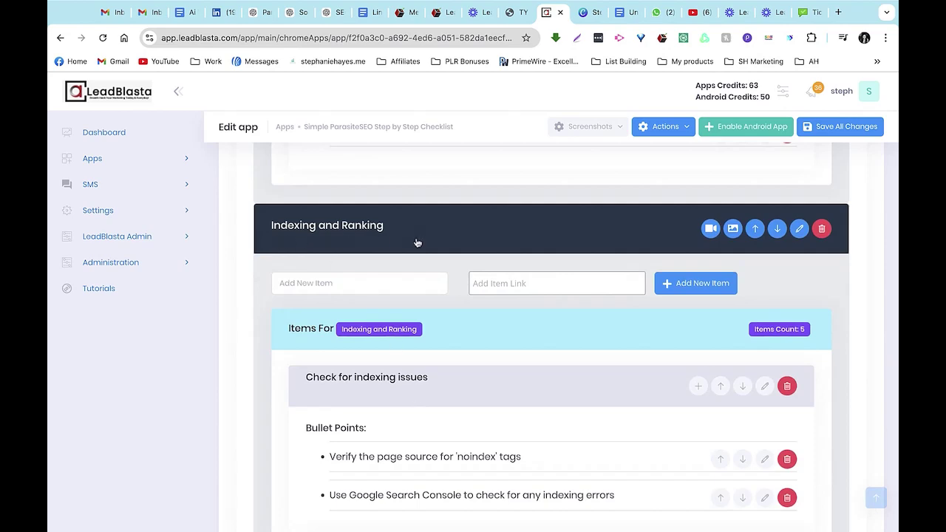
scroll(432, 401, "down", 15)
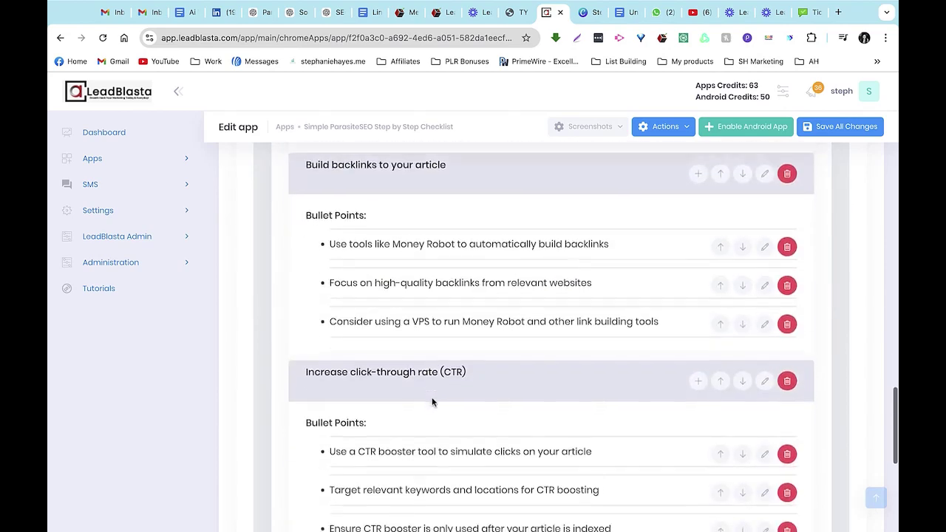
scroll(432, 401, "up", 20)
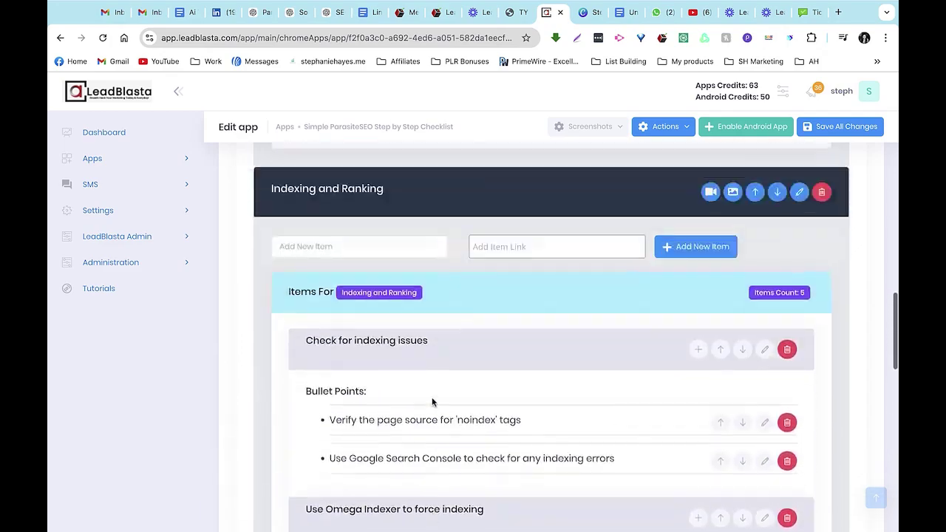
scroll(433, 401, "up", 8)
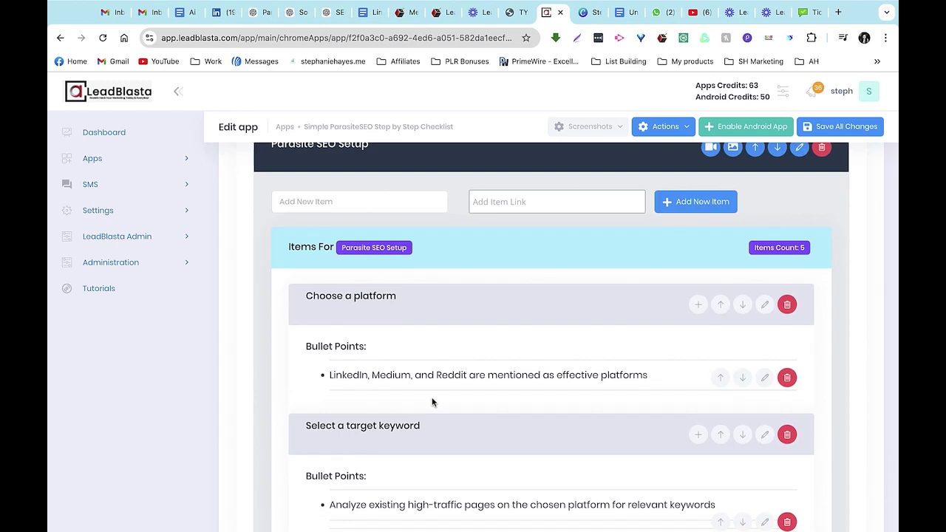
scroll(432, 402, "up", 2)
scroll(432, 401, "up", 1)
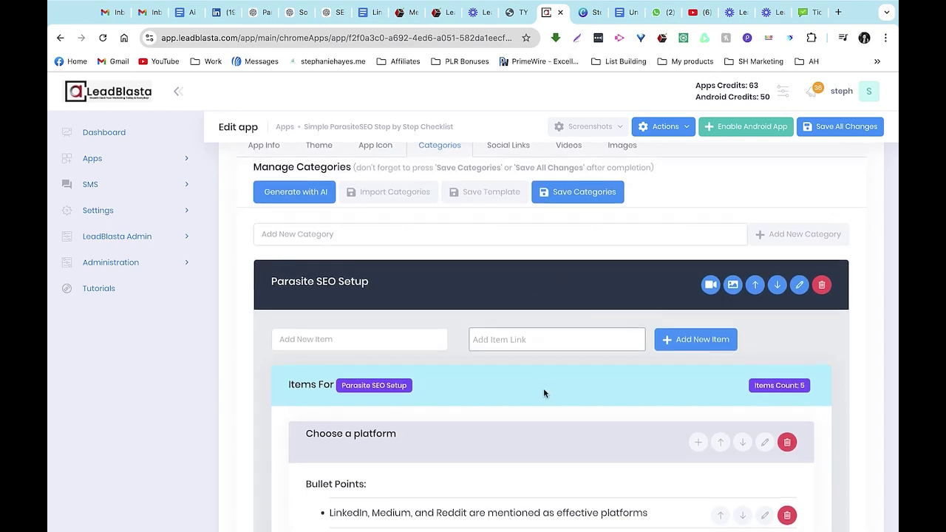
scroll(543, 390, "down", 2)
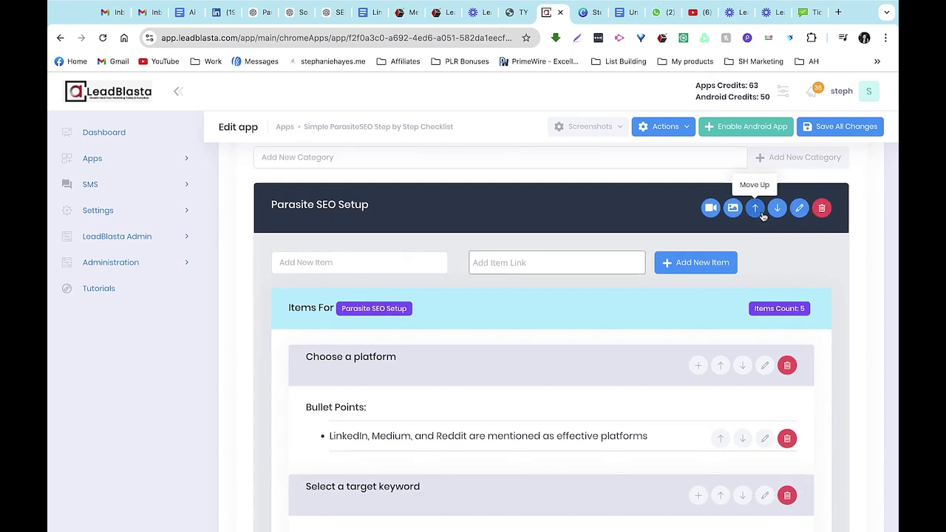
- Check the video options for the Parasite SEO Setup category, including its start and end times, without adding a video
scroll(664, 333, "down", 2)
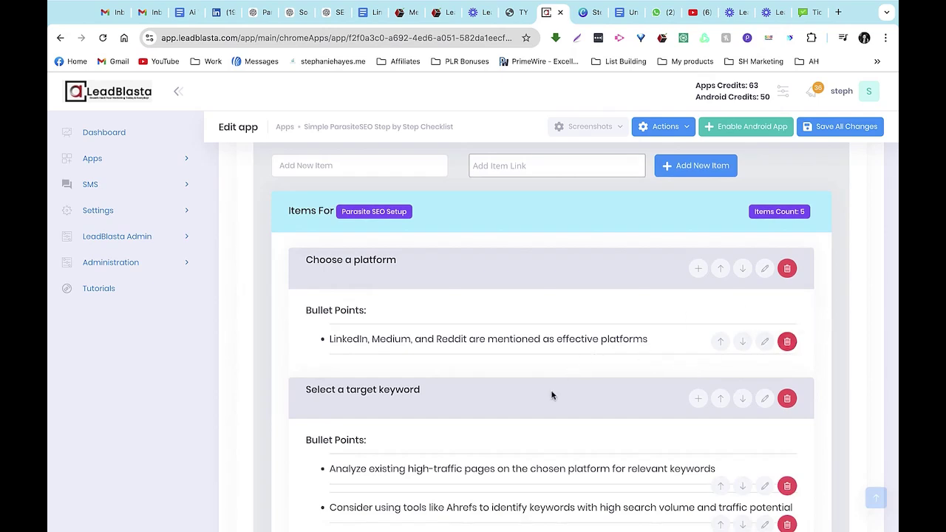
scroll(548, 398, "up", 2)
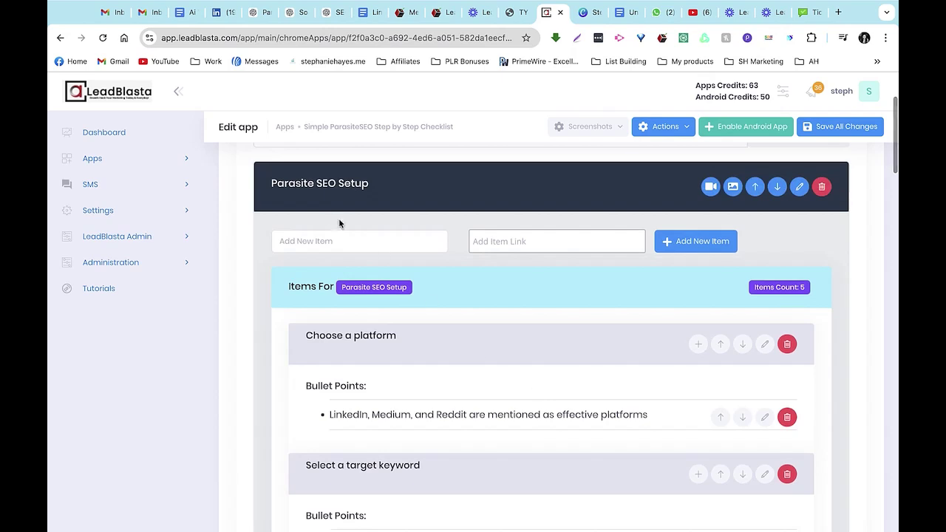
left_click(711, 189)
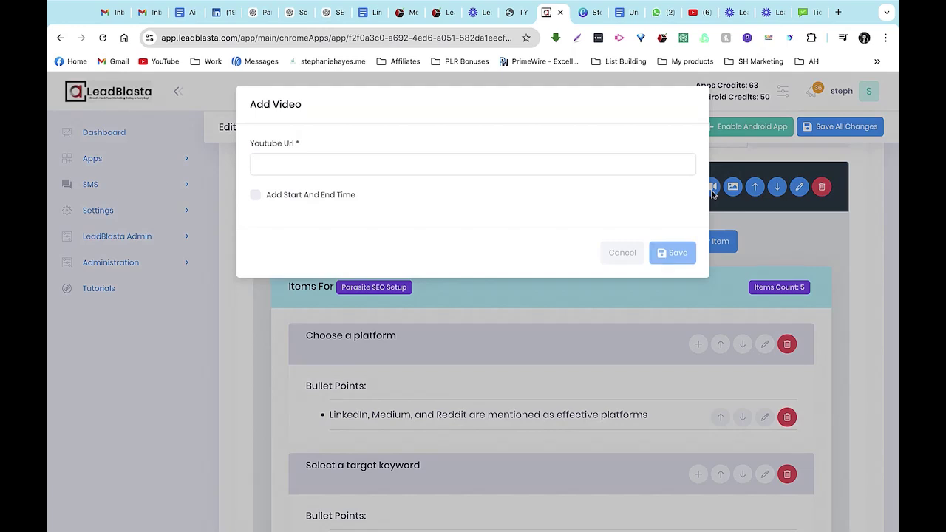
left_click(256, 195)
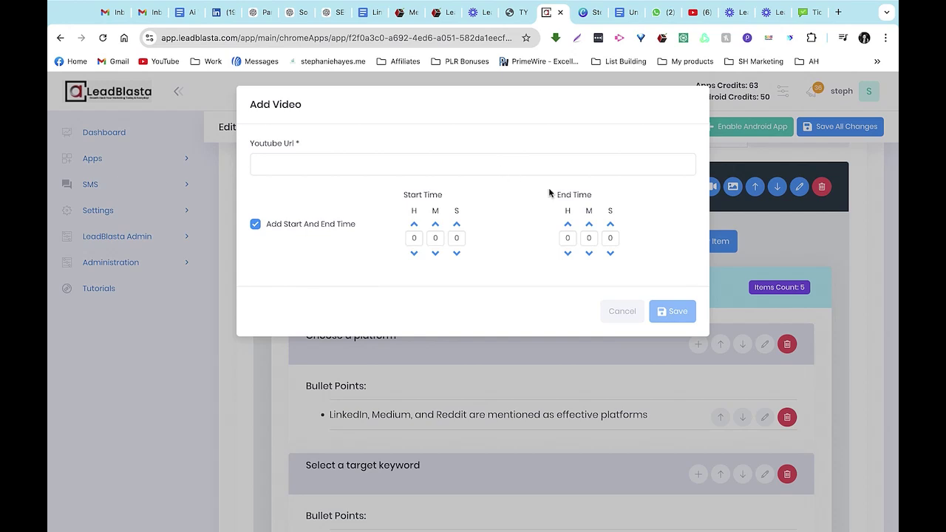
left_click(619, 312)
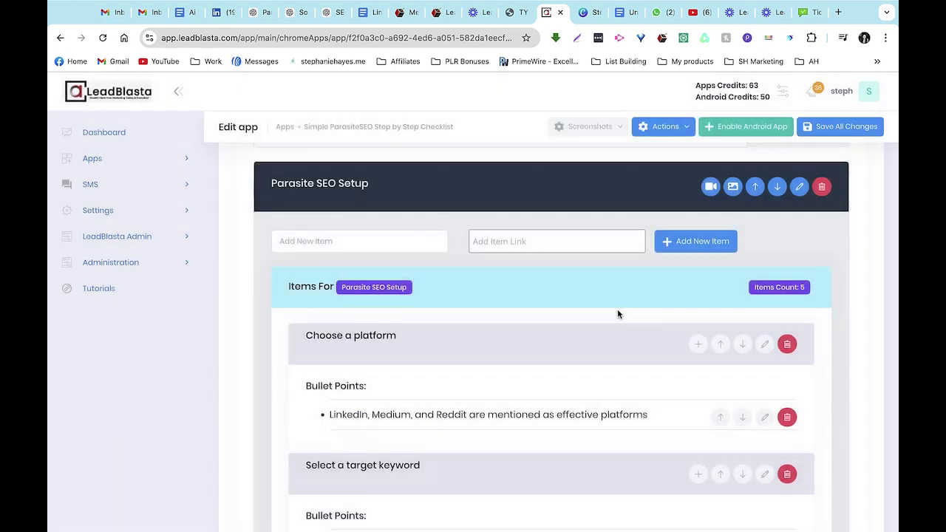
- Write a bullet for Optimize your article for on-page SEO reading "Click here to write your ParasiteSEO articles in under 60 seconds with this FREE Custom GPT!"
scroll(547, 392, "down", 3)
scroll(543, 393, "down", 2)
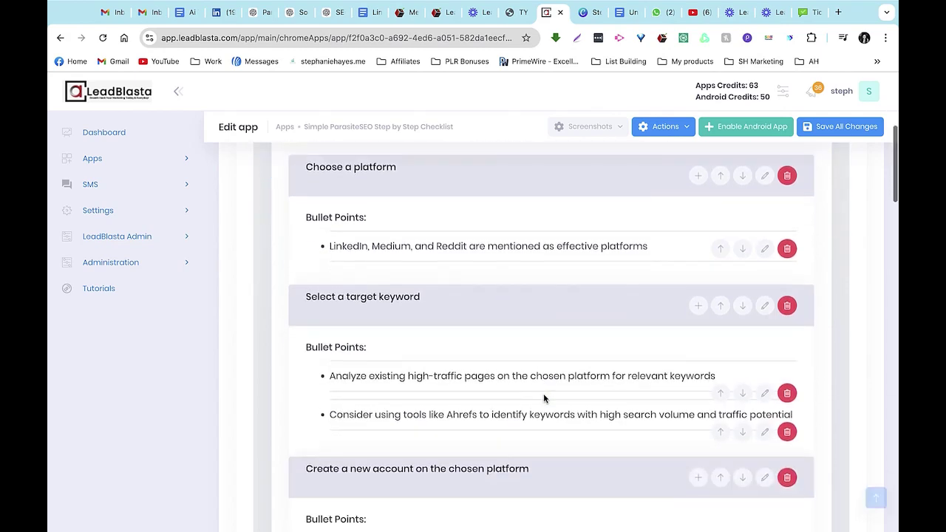
scroll(543, 395, "down", 4)
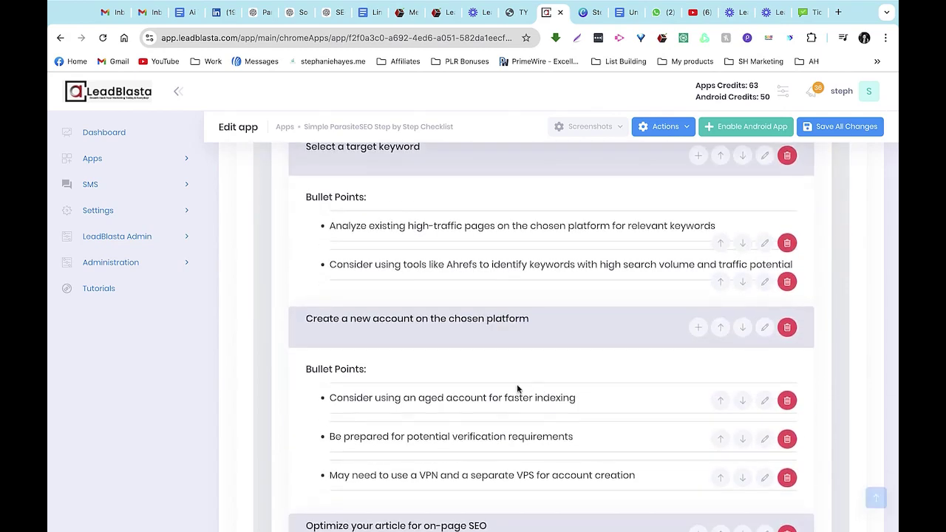
scroll(414, 301, "up", 3)
scroll(416, 302, "down", 10)
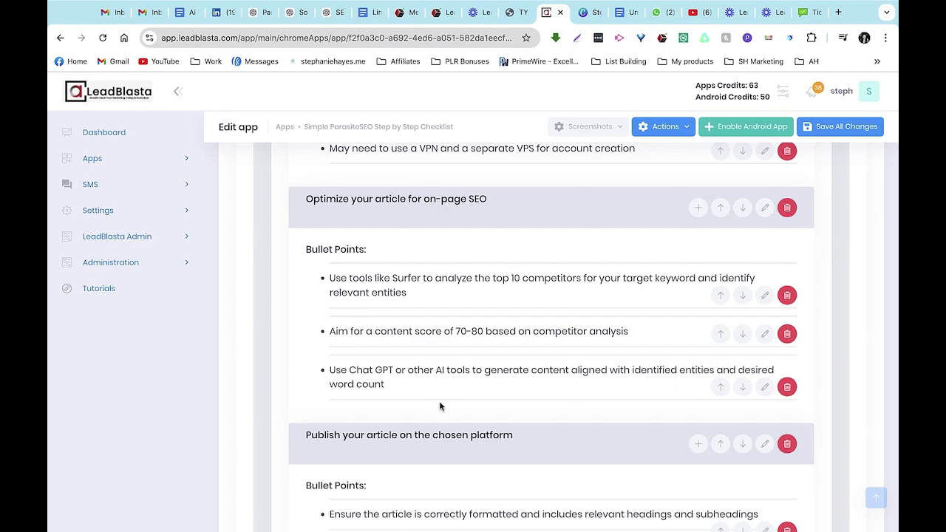
left_click(696, 209)
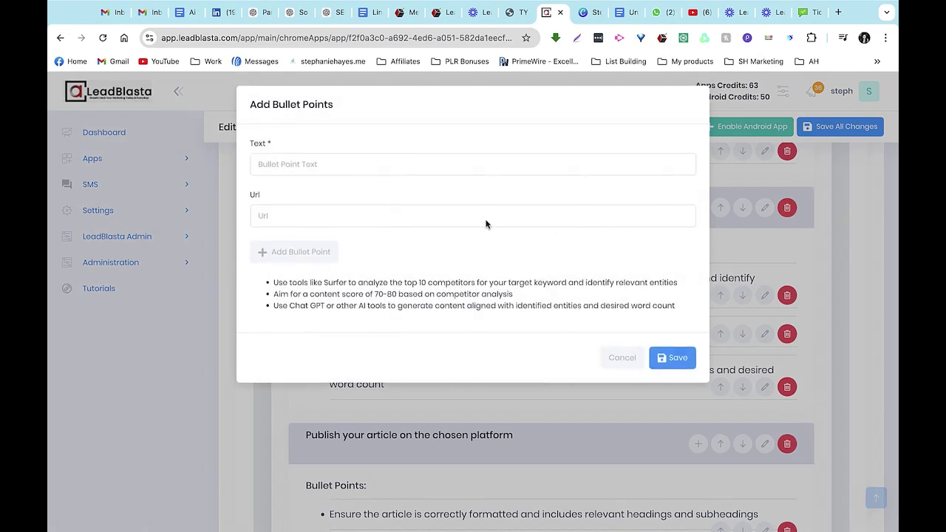
left_click(403, 165)
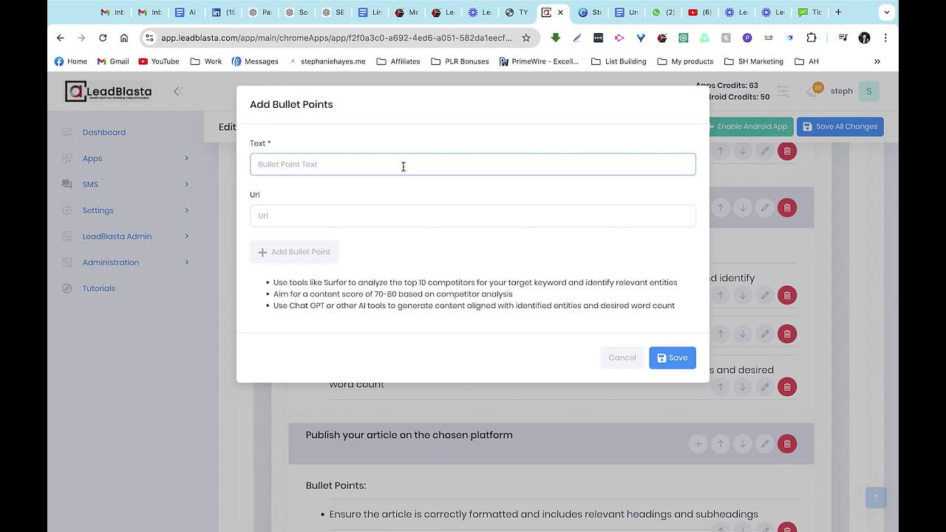
type("Click here to wroit")
key("BackSpace")
key("BackSpace")
key("BackSpace")
key("BackSpace")
type("rite your ParasiteSEO ")
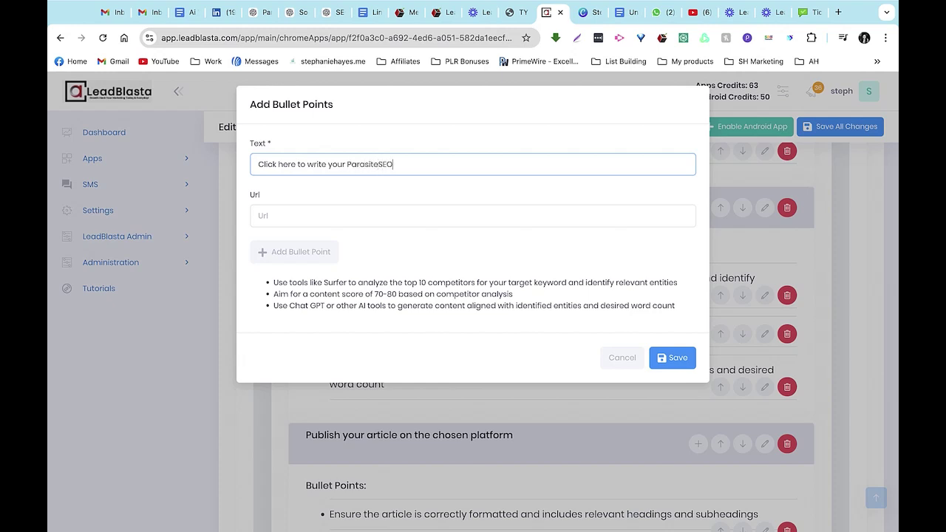
type("articles in under 60 seconds wit")
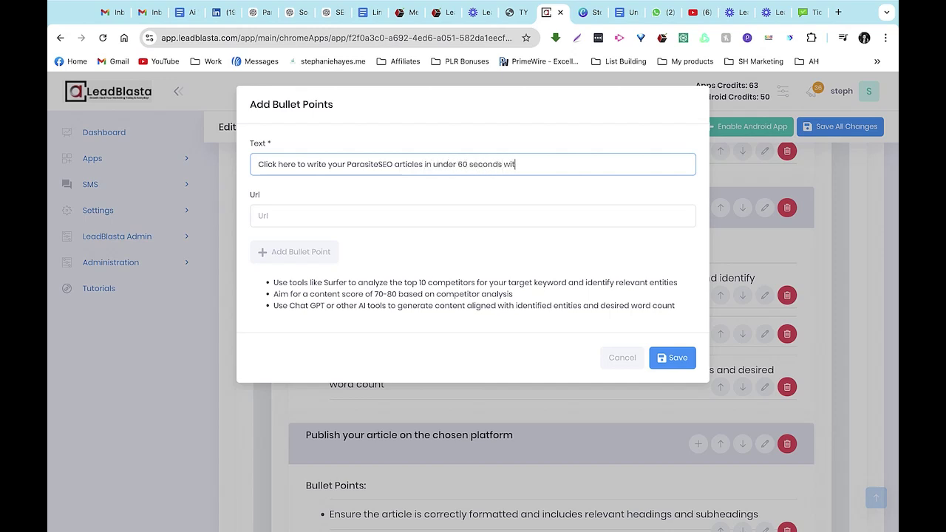
type("h this FREE Custom GPT!")
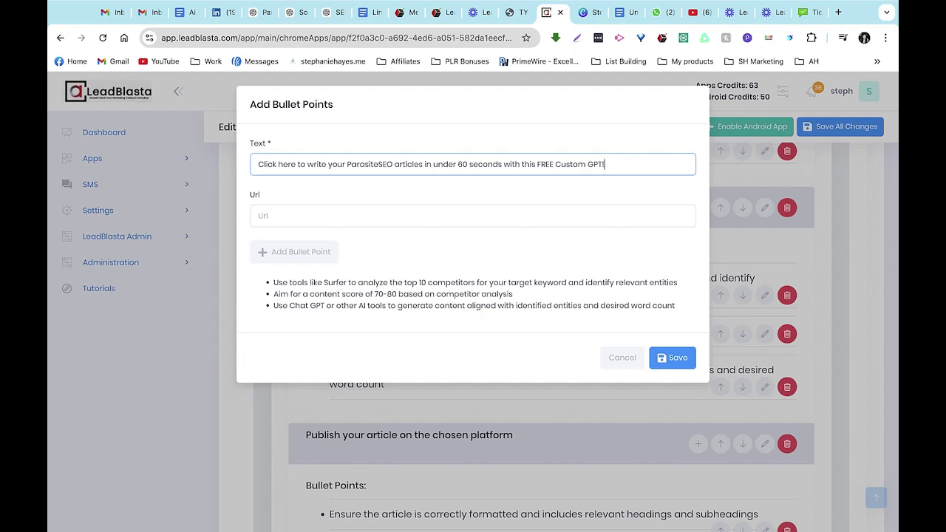
- Copy the Custom GPT Article Writer link from the Ai Traffic Surge 2024 OTO1 Google Doc into the bullet's URL, then add and save the bullet
left_click(187, 13)
left_click(328, 423)
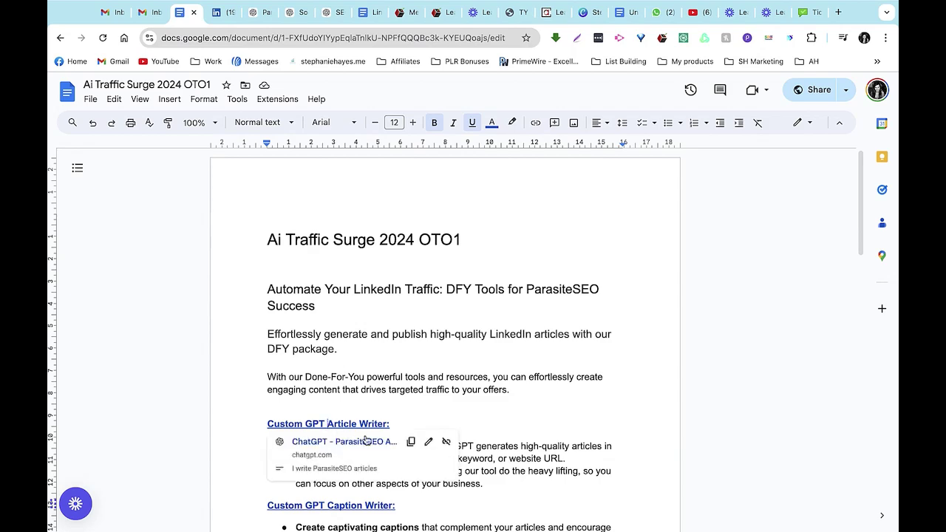
left_click(411, 442)
left_click(550, 12)
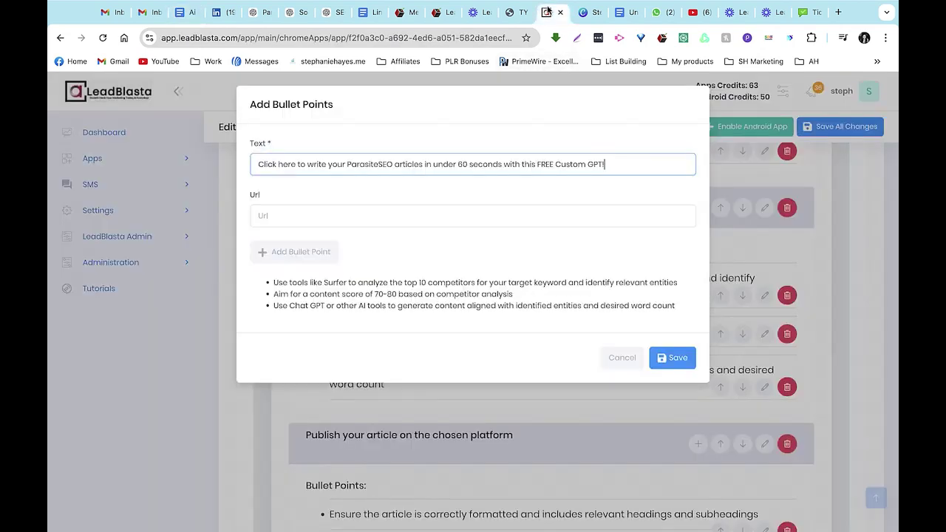
left_click(319, 216)
key("super+v")
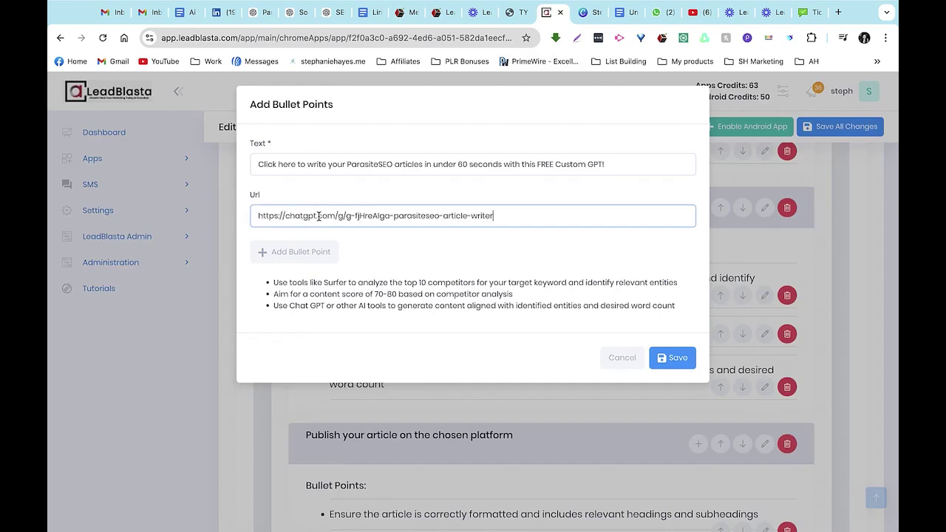
left_click(307, 254)
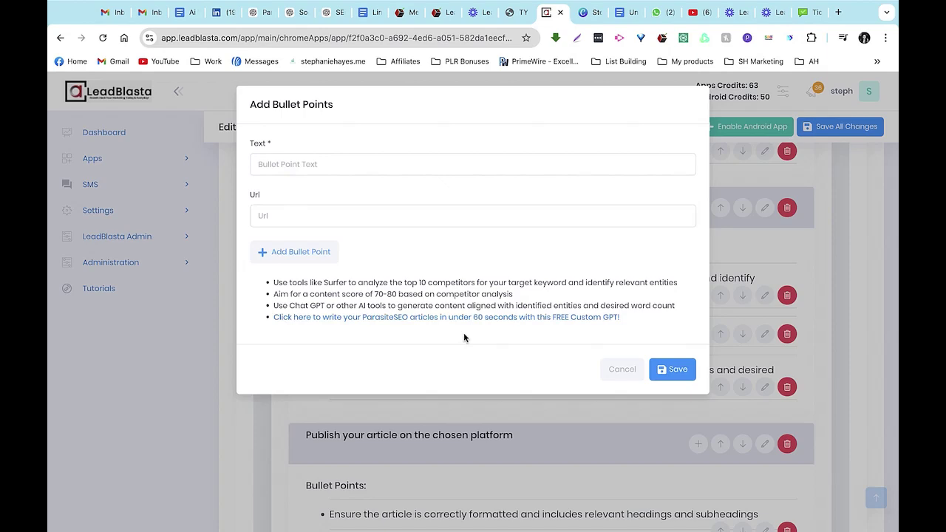
left_click(670, 376)
- Review the items and bullet points of the Parasite SEO Setup category, including the linked Custom GPT bullet
scroll(553, 415, "down", 2)
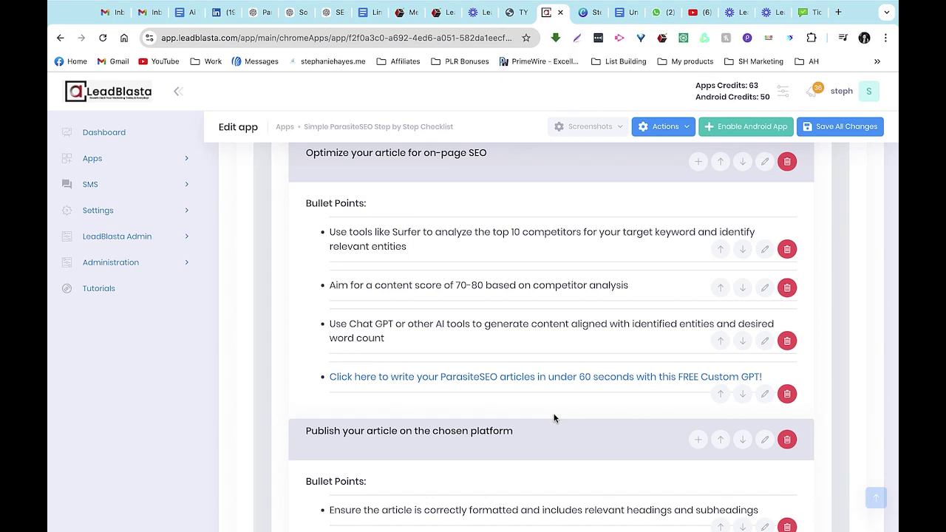
scroll(553, 418, "down", 3)
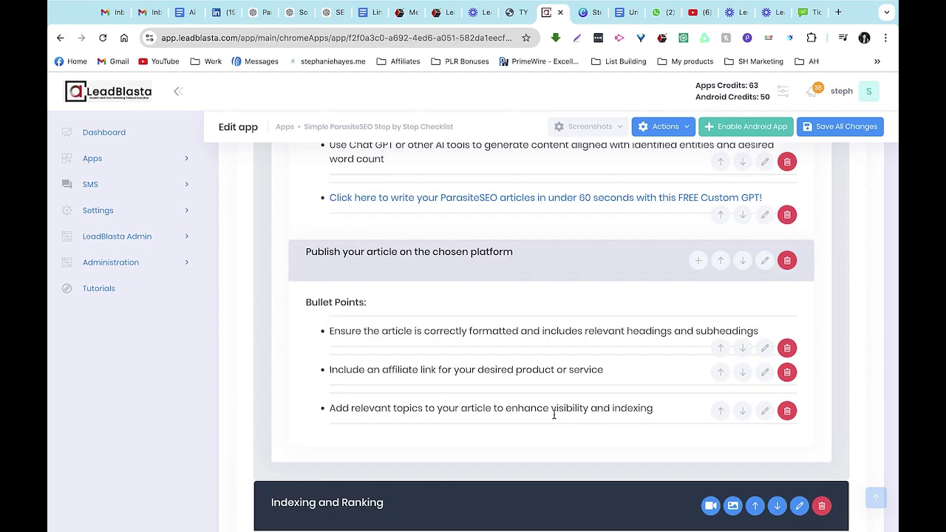
scroll(554, 415, "up", 15)
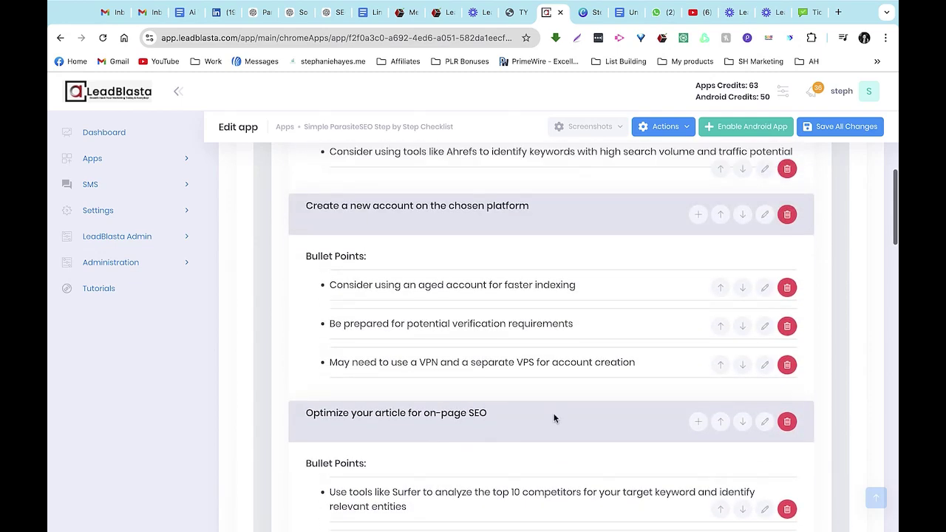
scroll(554, 418, "up", 2)
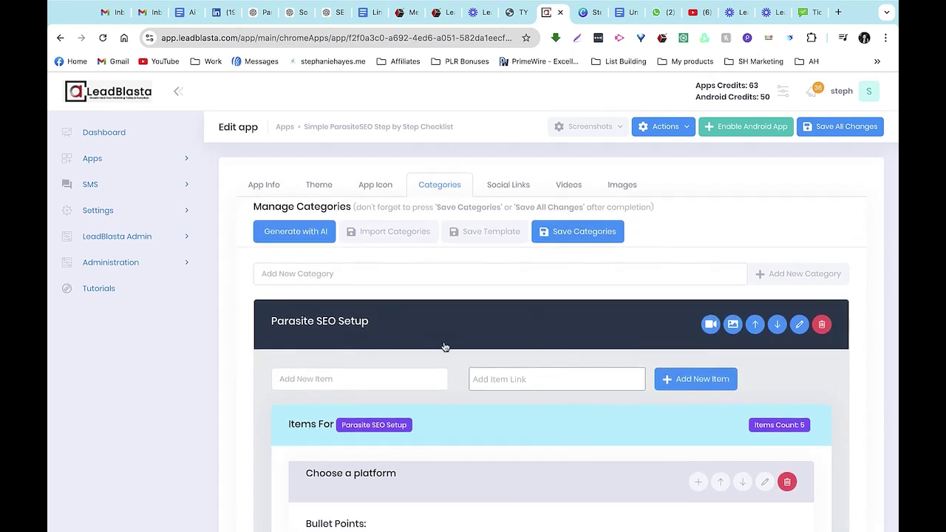
scroll(496, 401, "down", 3)
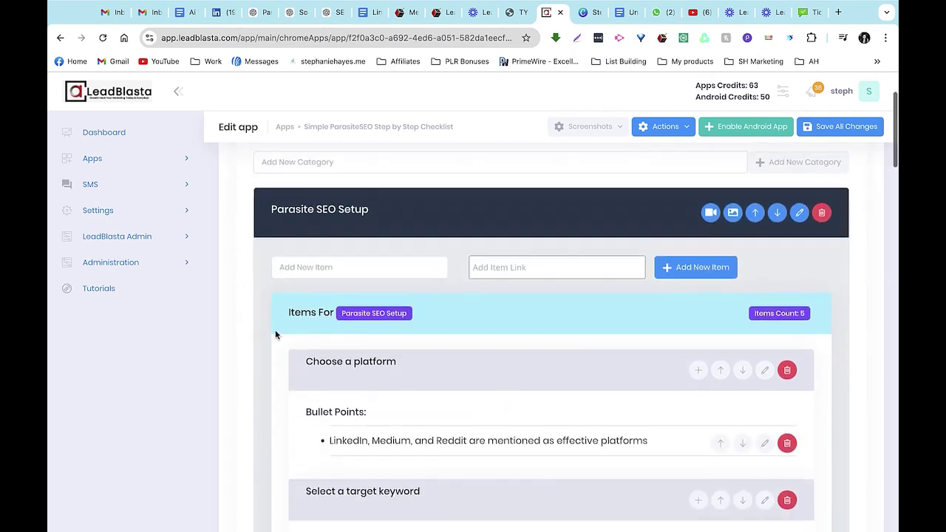
scroll(451, 432, "up", 2)
scroll(444, 345, "down", 3)
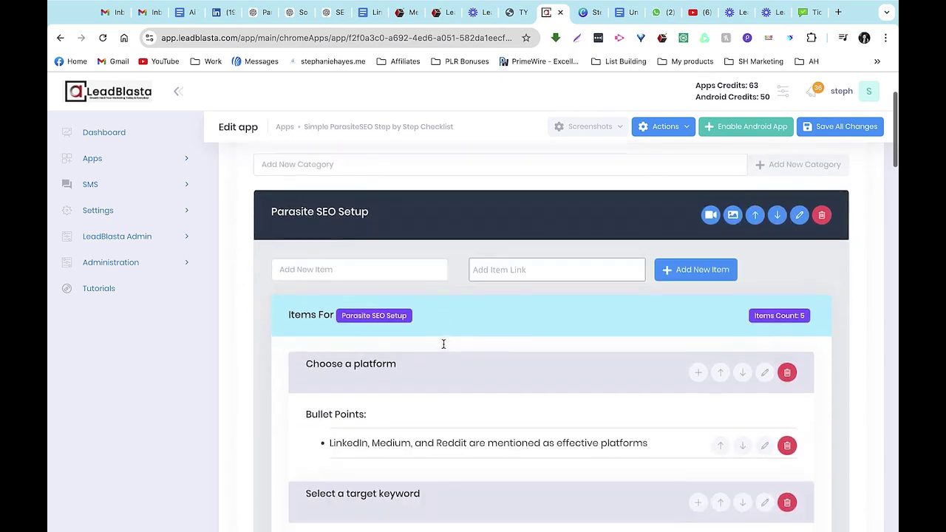
scroll(443, 347, "down", 1)
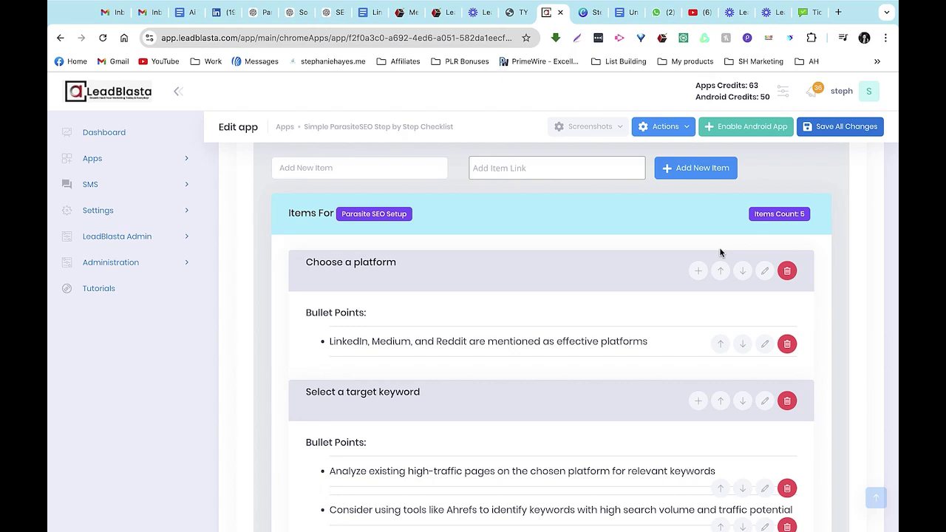
scroll(625, 295, "up", 3)
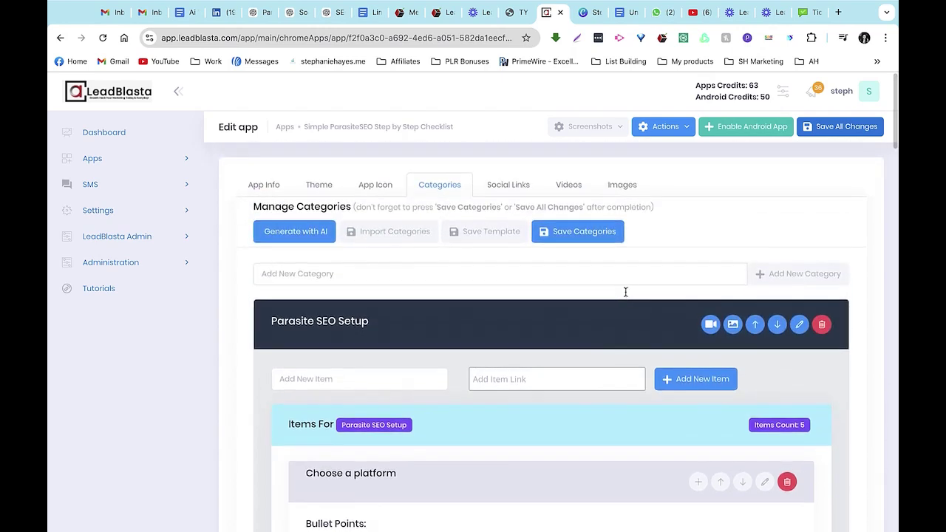
- Examine the social link fields offered for the app, from Facebook through Twitter and Youtube
left_click(507, 190)
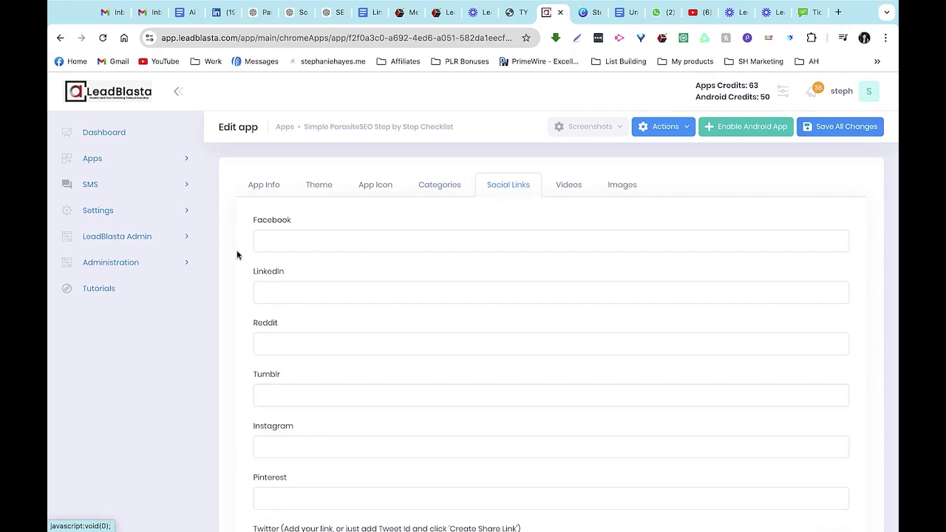
scroll(365, 268, "down", 1)
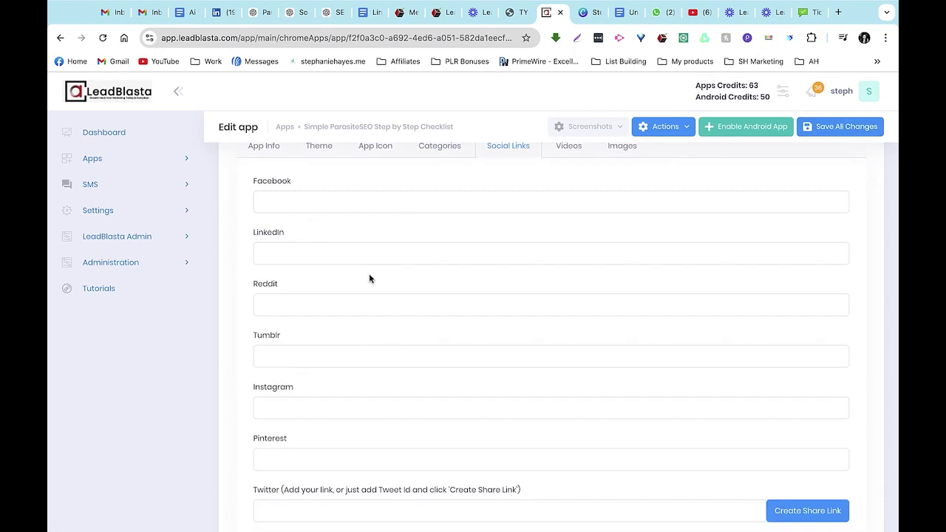
scroll(369, 278, "down", 1)
scroll(369, 277, "down", 2)
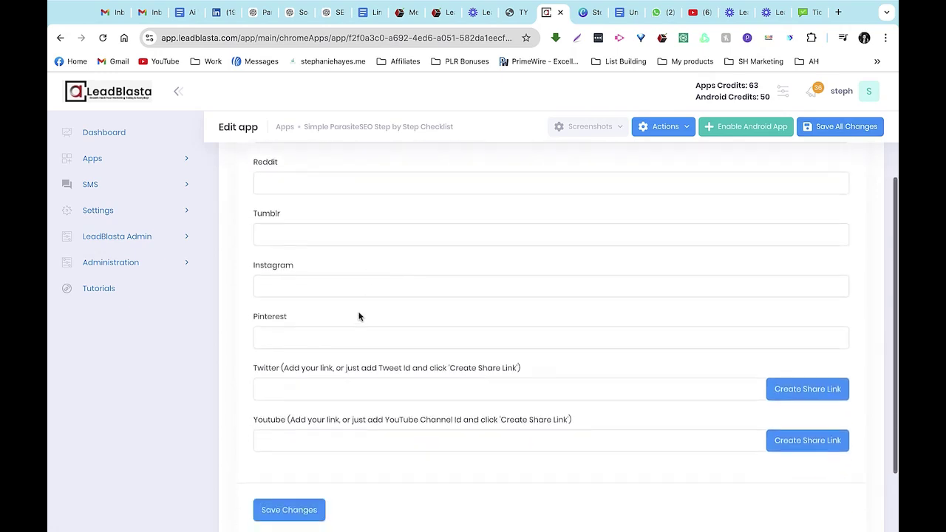
scroll(360, 309, "down", 2)
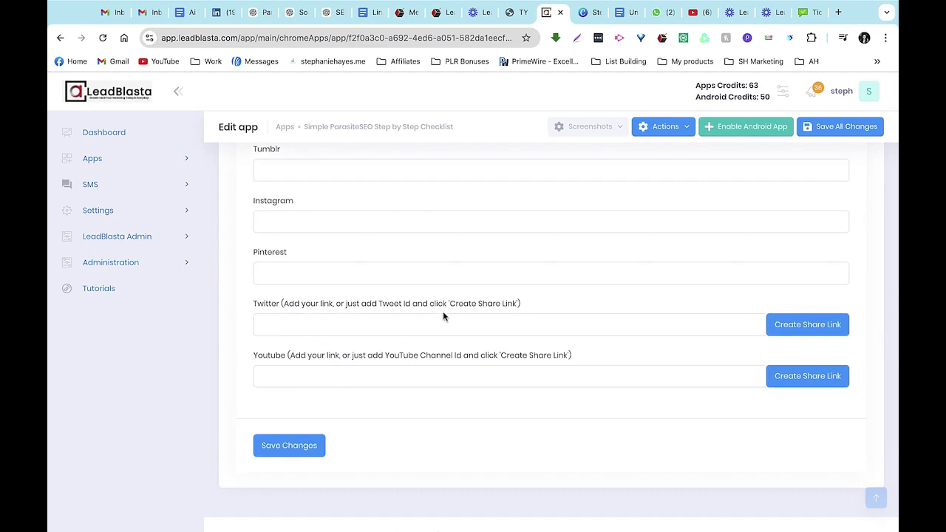
scroll(441, 314, "up", 6)
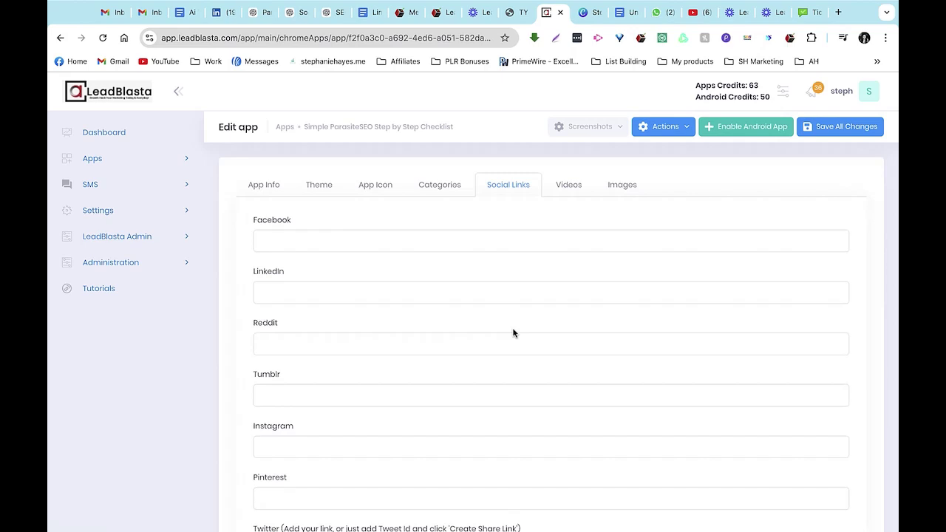
- View the app's video settings and examine the How To Set Up YouTube Ads checklist extension, including its Introduction section, as an example
left_click(571, 191)
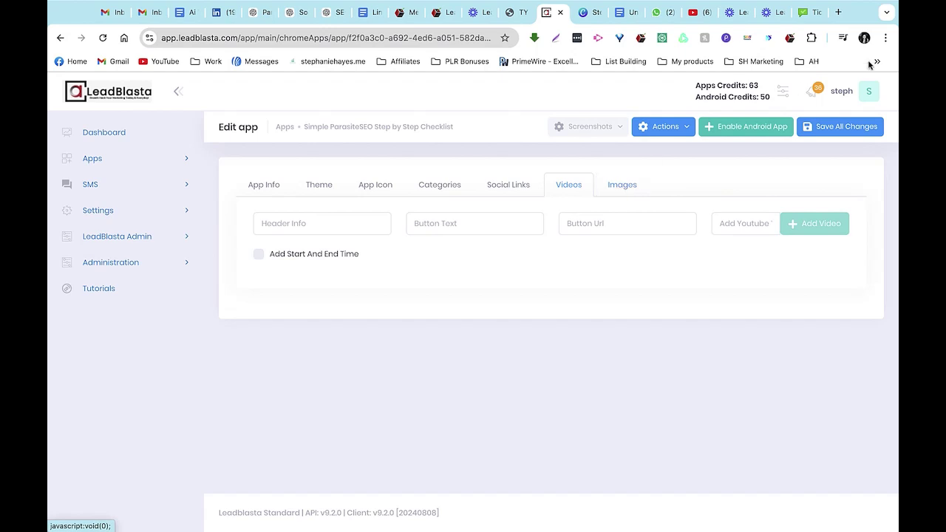
left_click(789, 38)
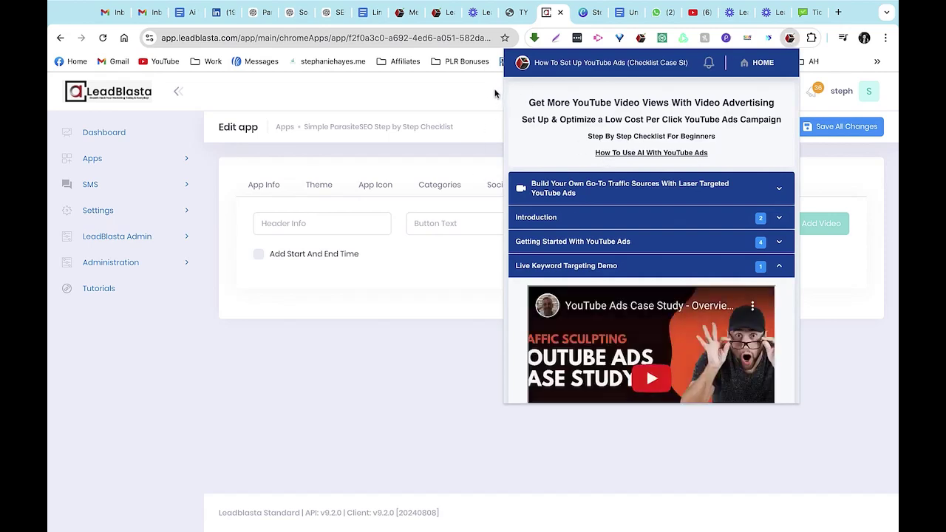
scroll(604, 168, "down", 2)
scroll(604, 168, "down", 4)
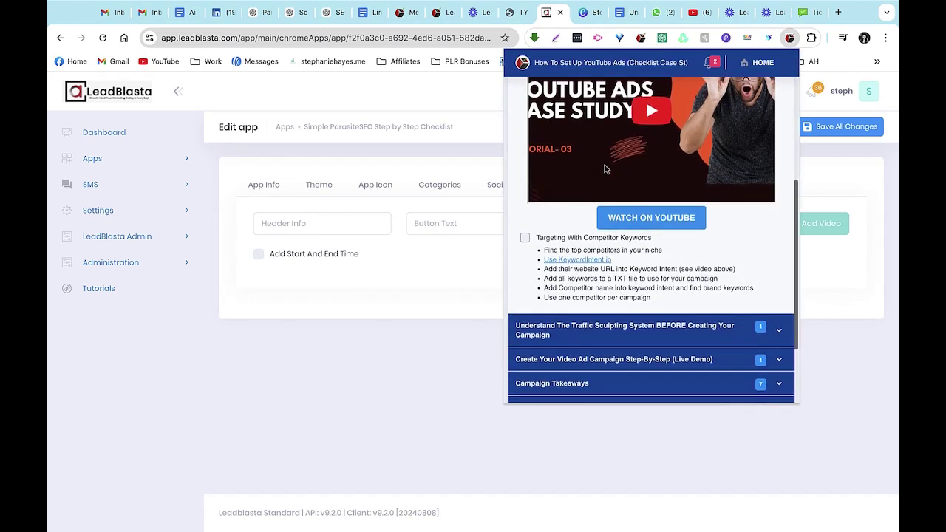
scroll(604, 169, "down", 3)
scroll(604, 169, "up", 10)
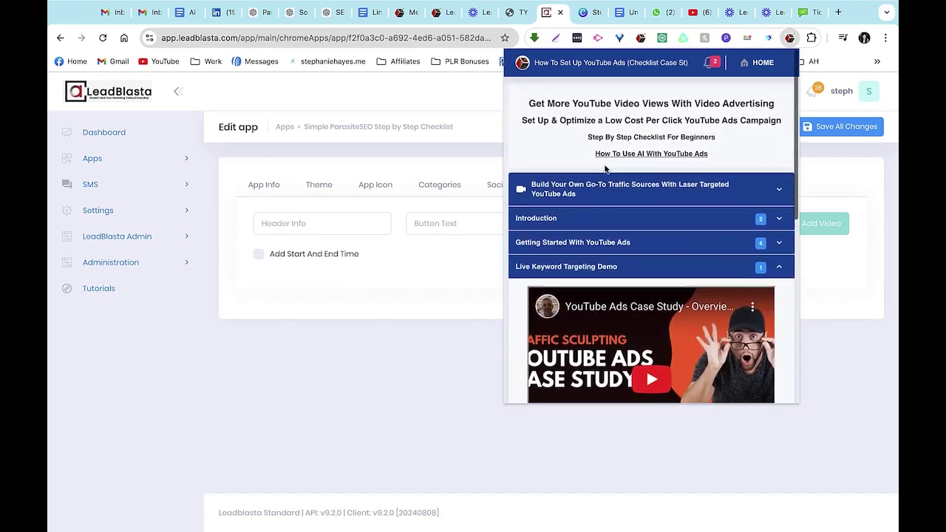
left_click(655, 227)
scroll(641, 258, "down", 2)
scroll(641, 259, "down", 5)
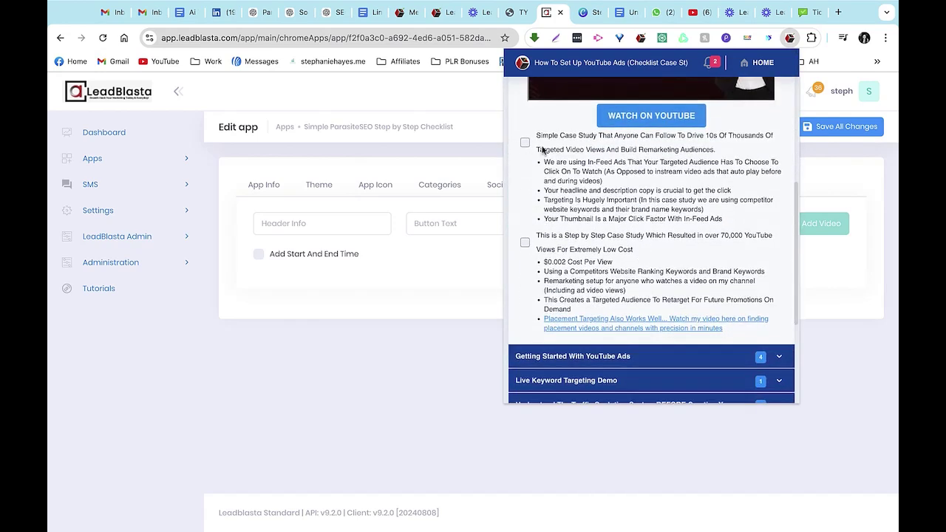
- Tick both items in the Introduction section of the YouTube Ads checklist and view the progress bar
left_click(524, 141)
left_click(525, 243)
scroll(731, 309, "down", 4)
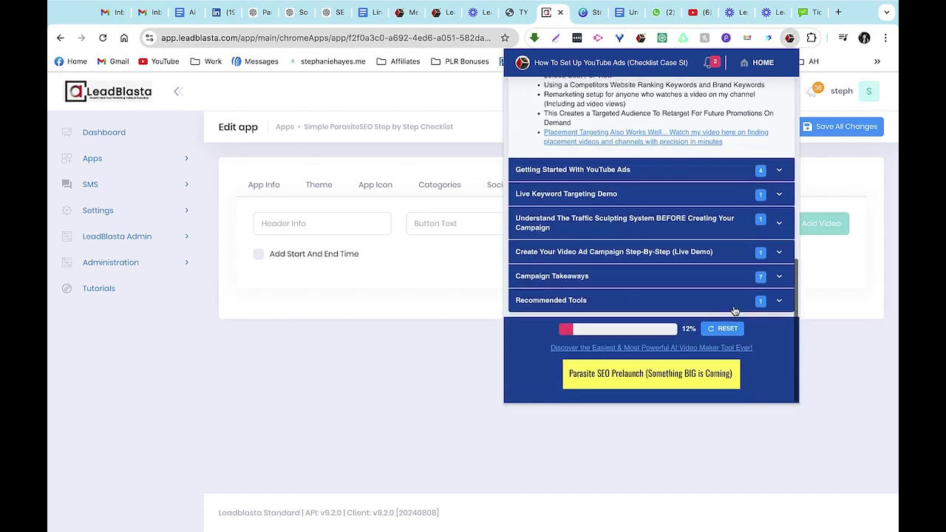
- Close the example checklist and save all changes to the Simple ParasiteSEO Step by Step Checklist app
left_click(848, 365)
left_click(859, 132)
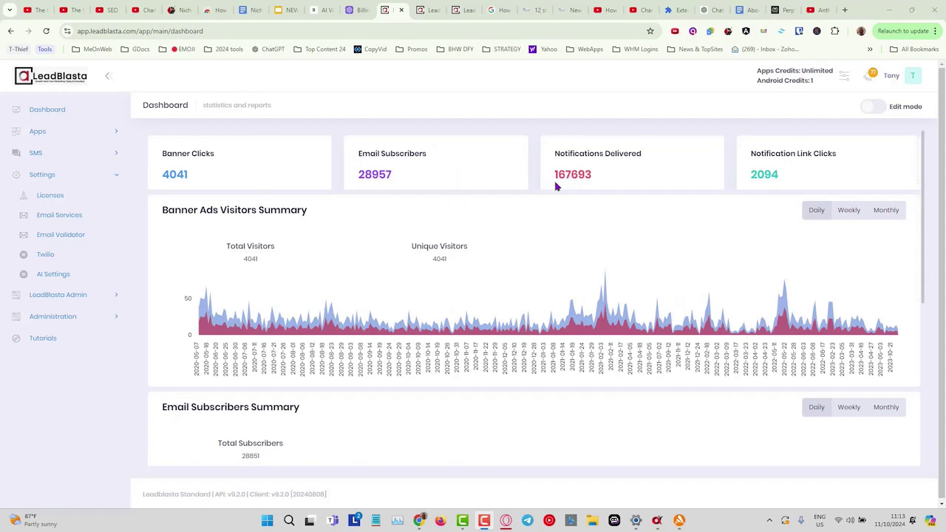
- Open the How To Set Up YouTube Ads checklist extension and examine its Getting Started With YouTube Ads section, including the video and items
left_click(728, 33)
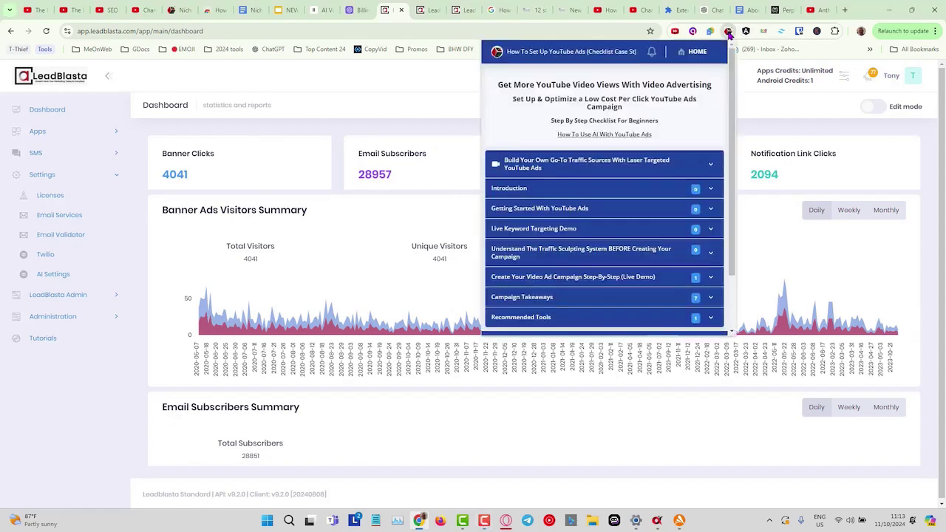
left_click(711, 209)
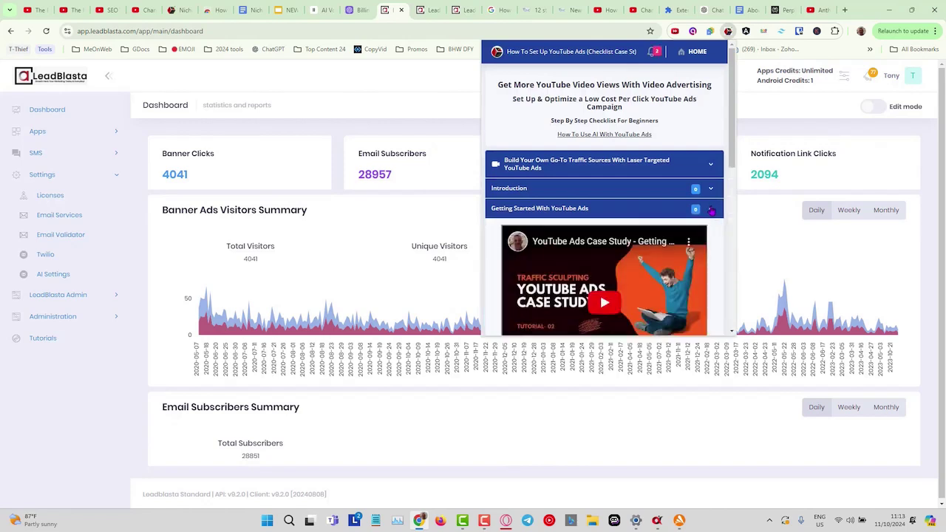
scroll(715, 231, "down", 3)
scroll(715, 231, "up", 3)
scroll(715, 232, "down", 3)
scroll(715, 234, "up", 3)
scroll(716, 231, "down", 3)
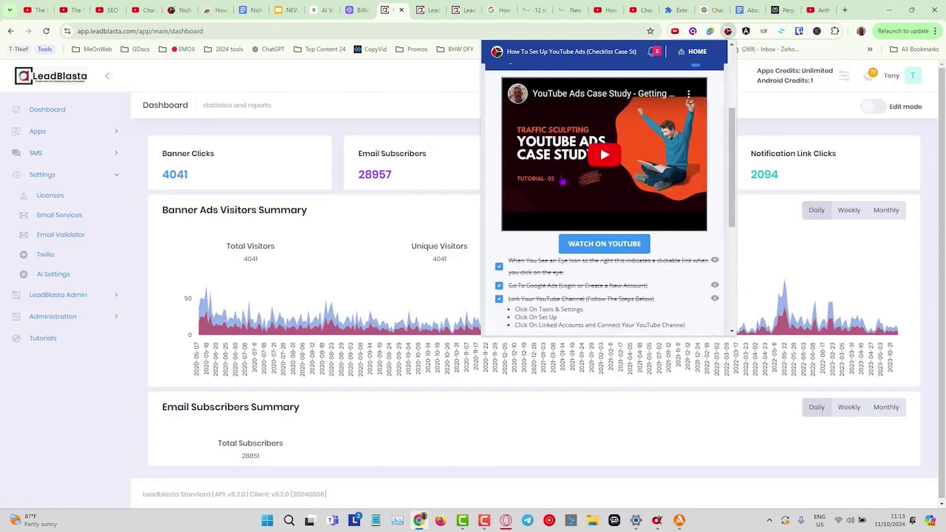
scroll(658, 202, "down", 3)
scroll(662, 207, "up", 3)
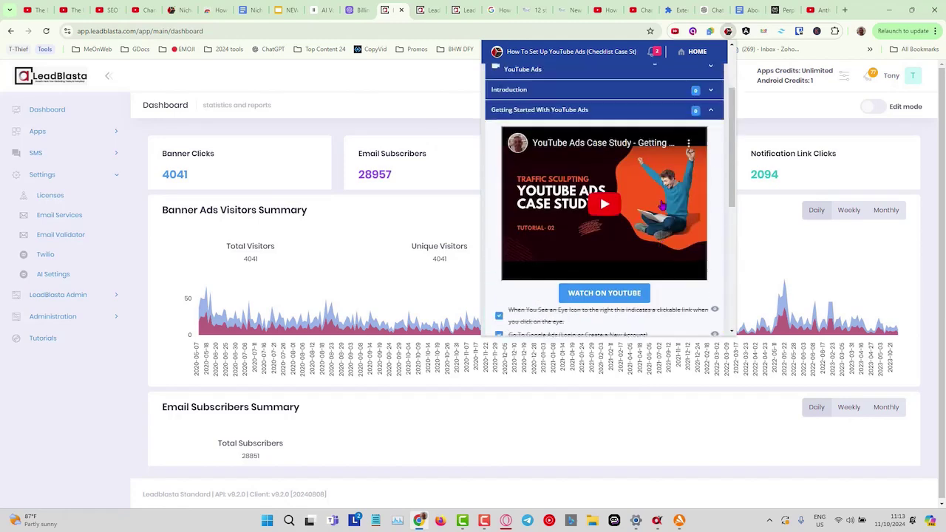
scroll(579, 161, "up", 3)
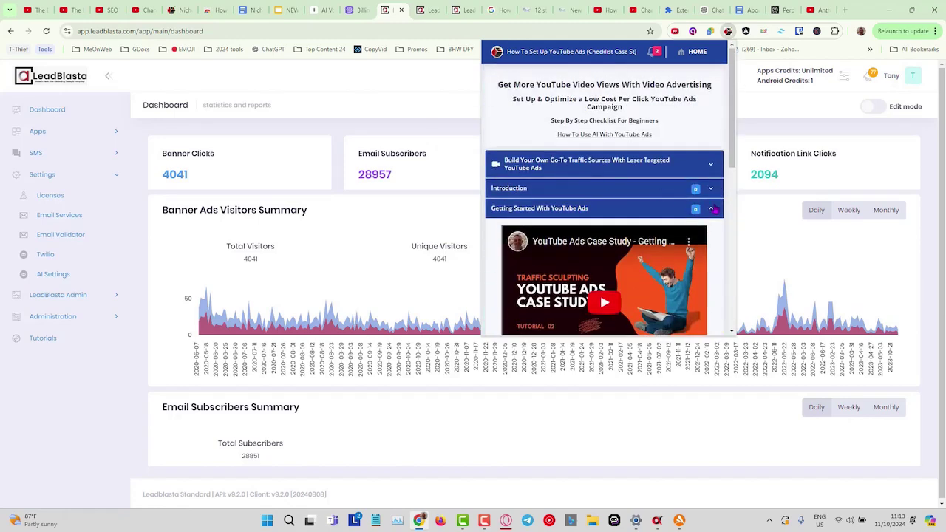
left_click(712, 209)
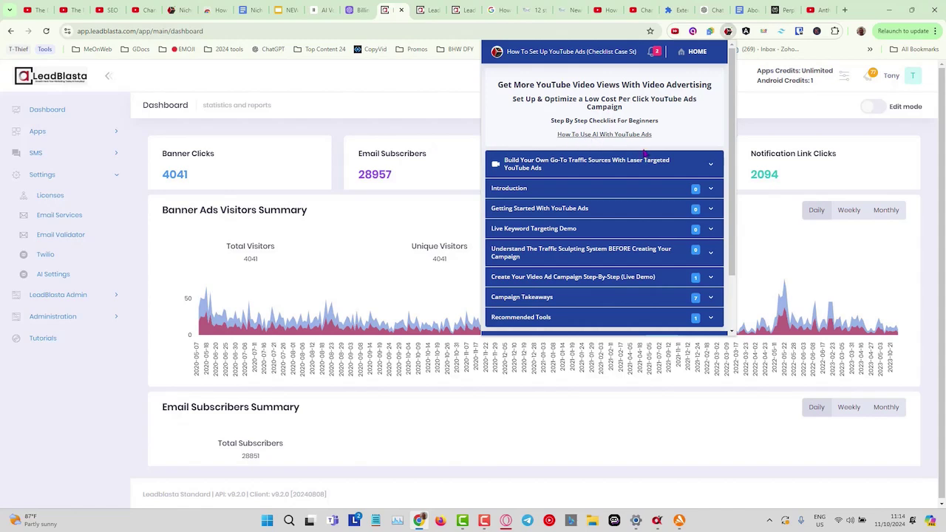
- Look over the checklist's sections and footer links, and view the Introduction section with its case study video
scroll(644, 160, "down", 1)
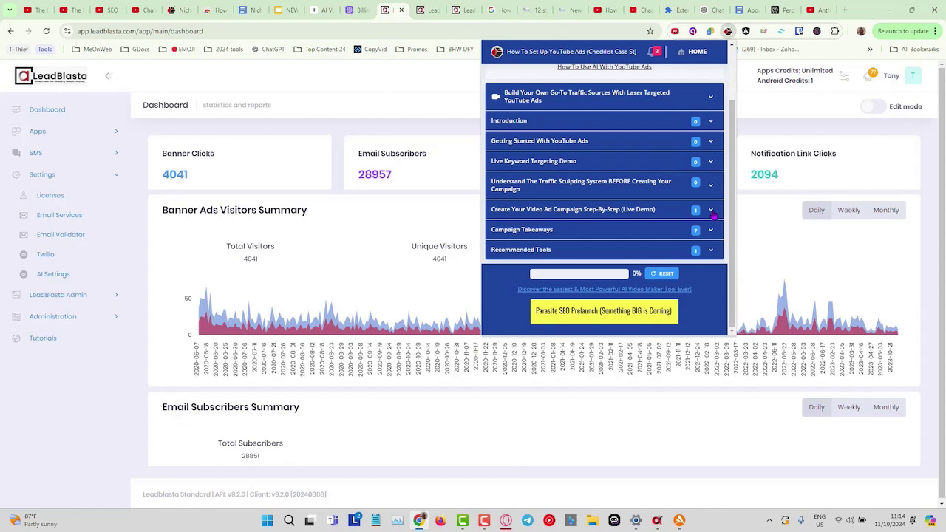
scroll(702, 235, "up", 1)
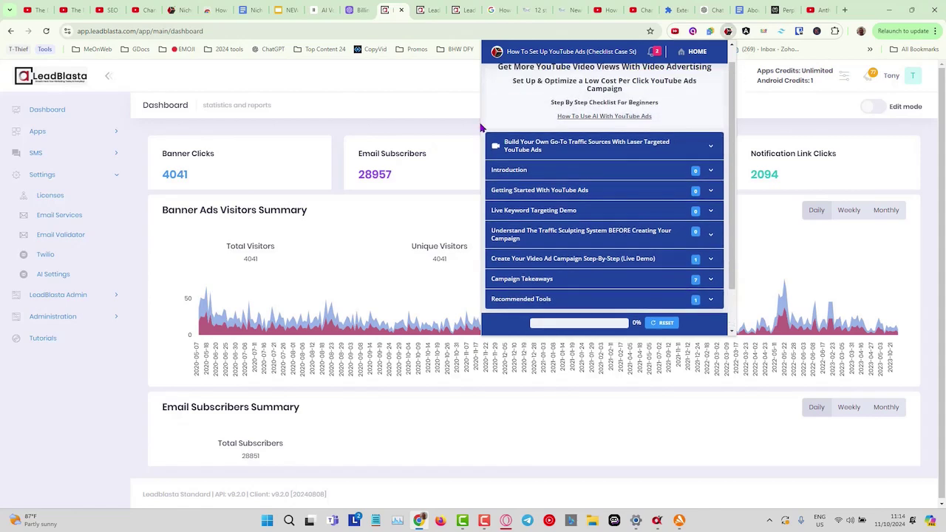
left_click(712, 172)
scroll(571, 172, "down", 1)
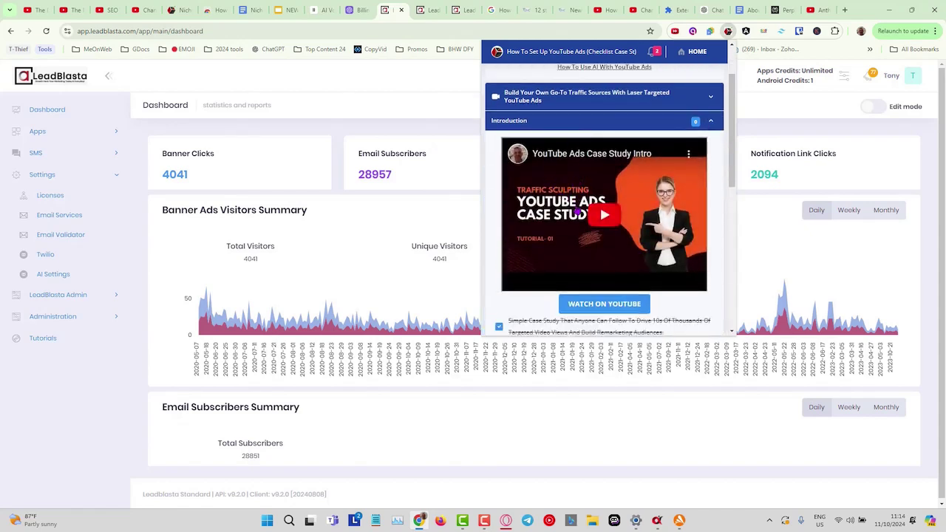
left_click(551, 125)
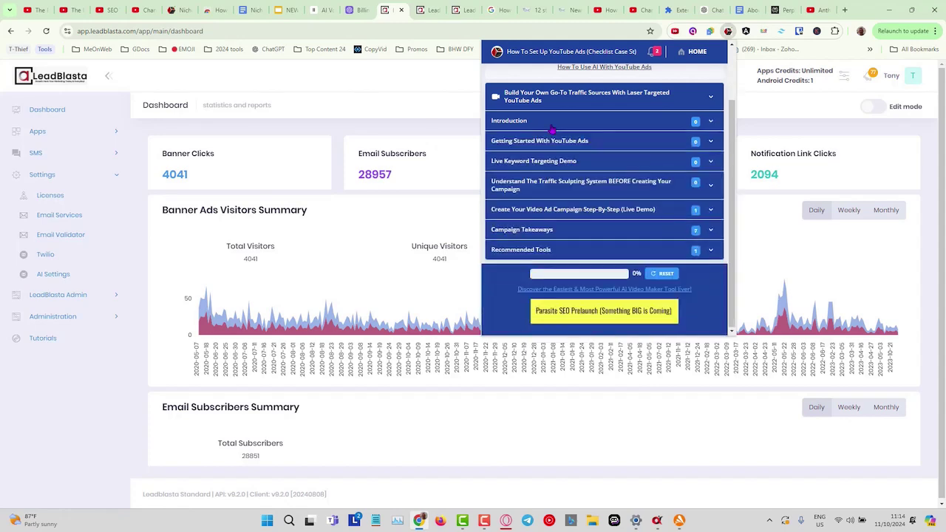
left_click(551, 126)
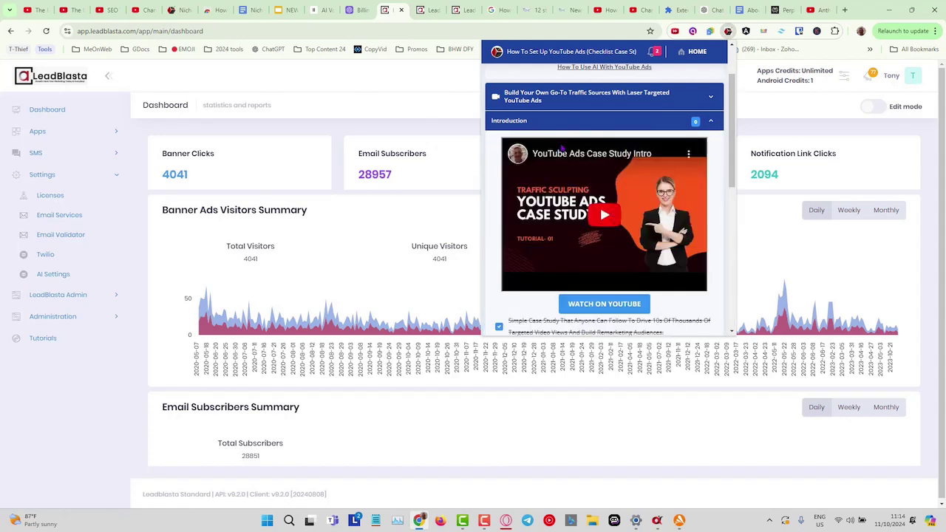
left_click(557, 125)
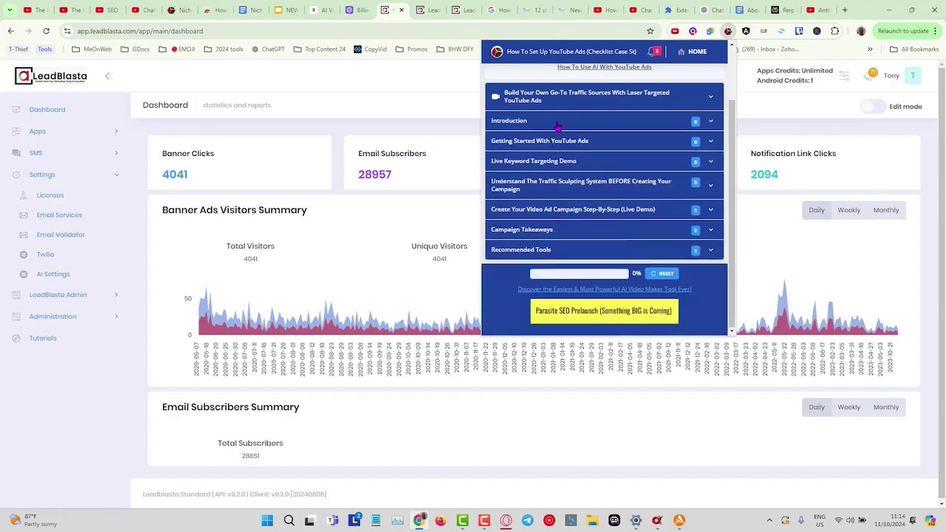
- Read the Getting Started With YouTube Ads items, including the bulleted sub-steps for linking a YouTube channel
left_click(553, 142)
scroll(613, 222, "down", 3)
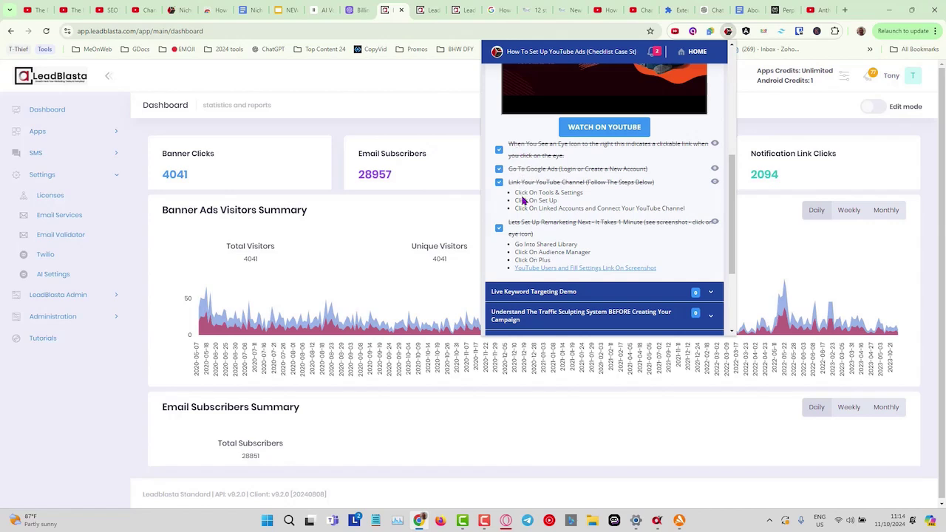
left_click_drag(684, 210, 515, 195)
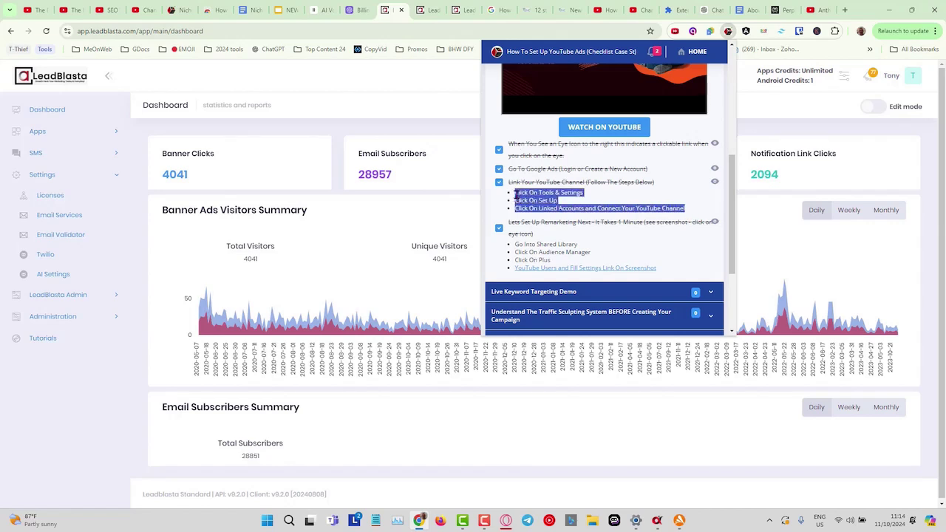
scroll(575, 208, "up", 2)
scroll(575, 208, "down", 3)
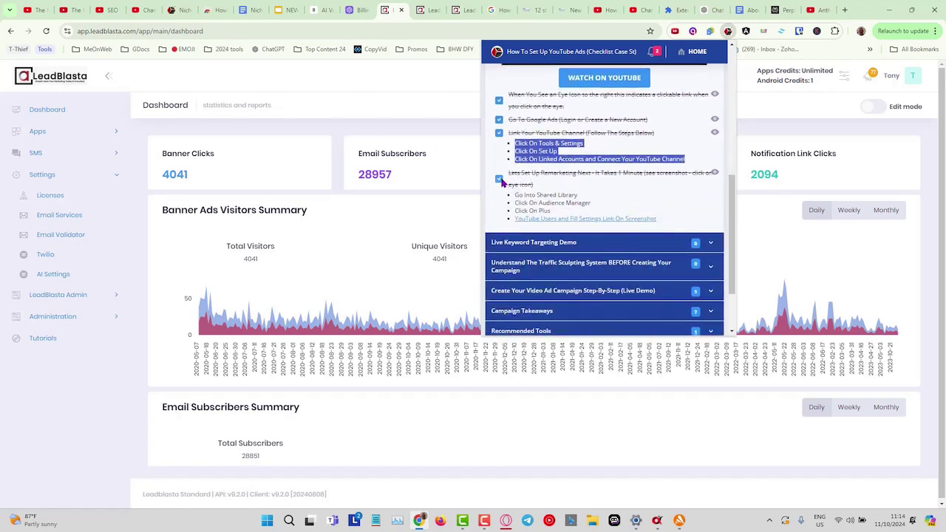
- Untick all four items in the Getting Started With YouTube Ads section
left_click(501, 179)
left_click(499, 133)
left_click(499, 118)
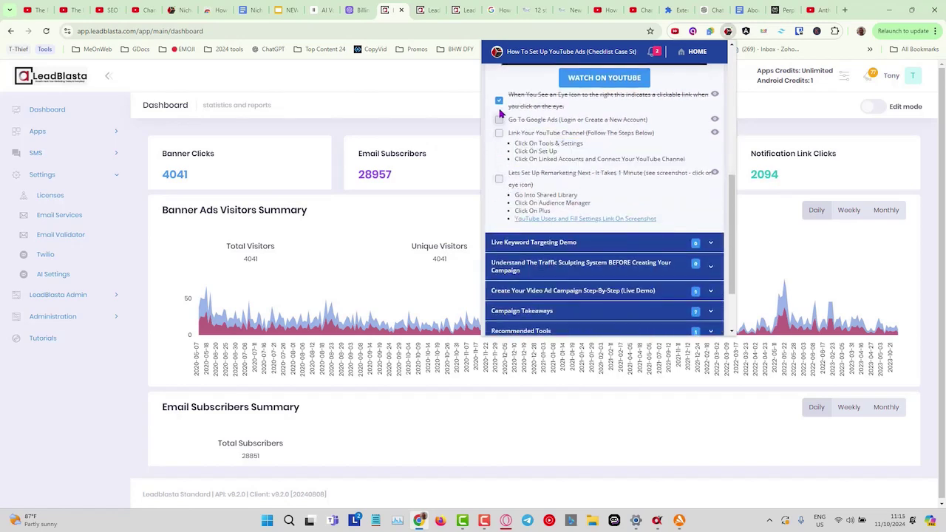
left_click(499, 101)
- Tick all four Getting Started With YouTube Ads items again and check the checklist's progress bar
left_click(499, 119)
left_click(499, 132)
left_click(498, 179)
scroll(650, 194, "up", 1)
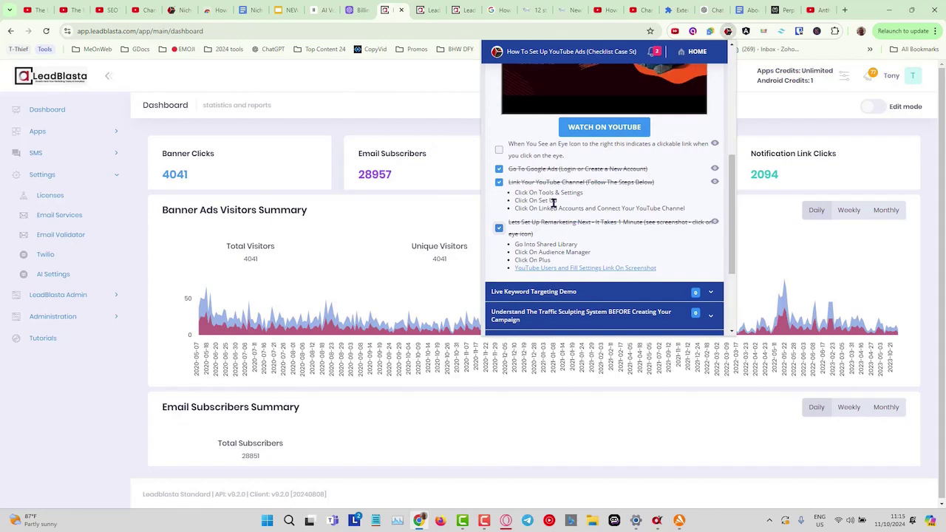
scroll(553, 203, "down", 1)
scroll(560, 161, "down", 2)
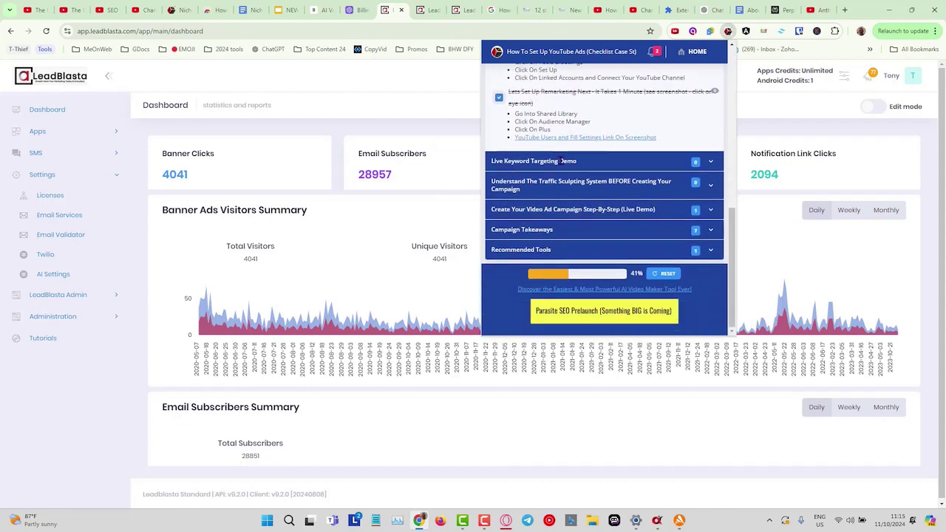
scroll(560, 161, "up", 3)
left_click(500, 168)
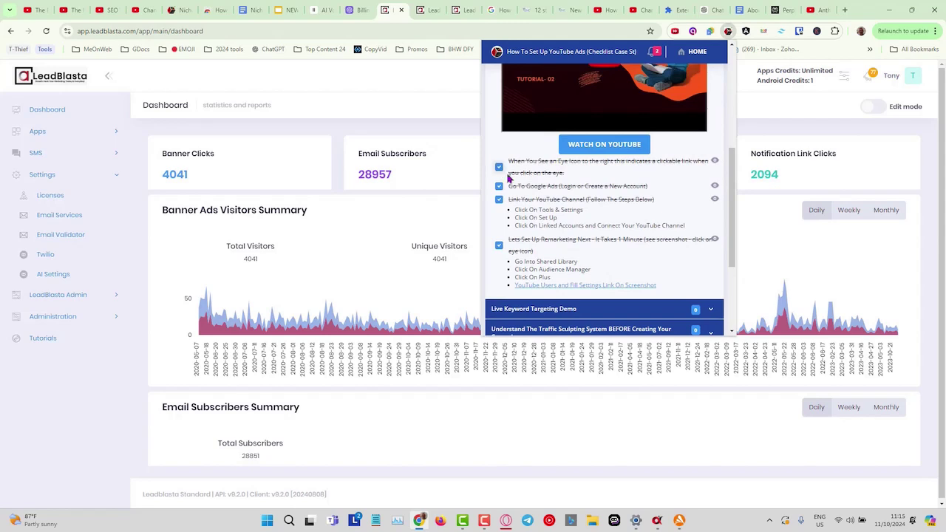
scroll(570, 221, "down", 3)
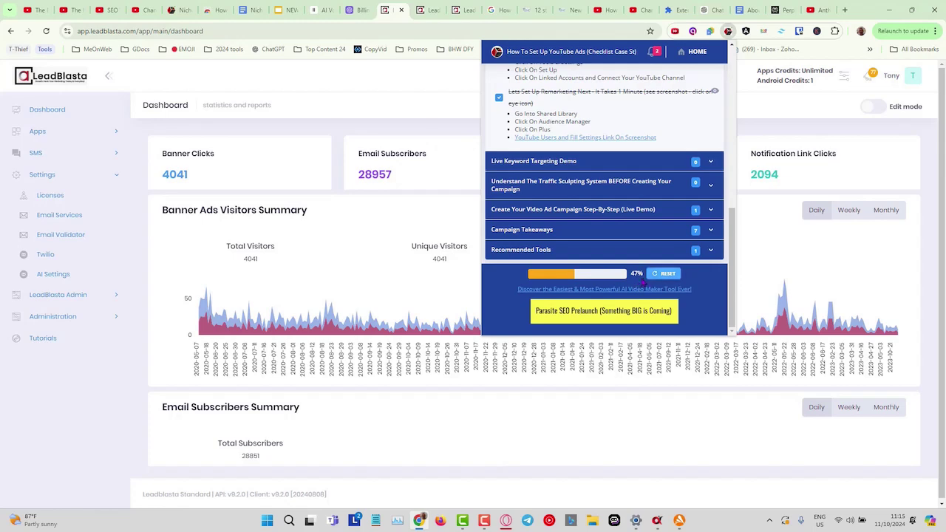
- Collapse the Getting Started With YouTube Ads section and close the checklist extension
scroll(611, 255, "up", 4)
right_click(610, 254)
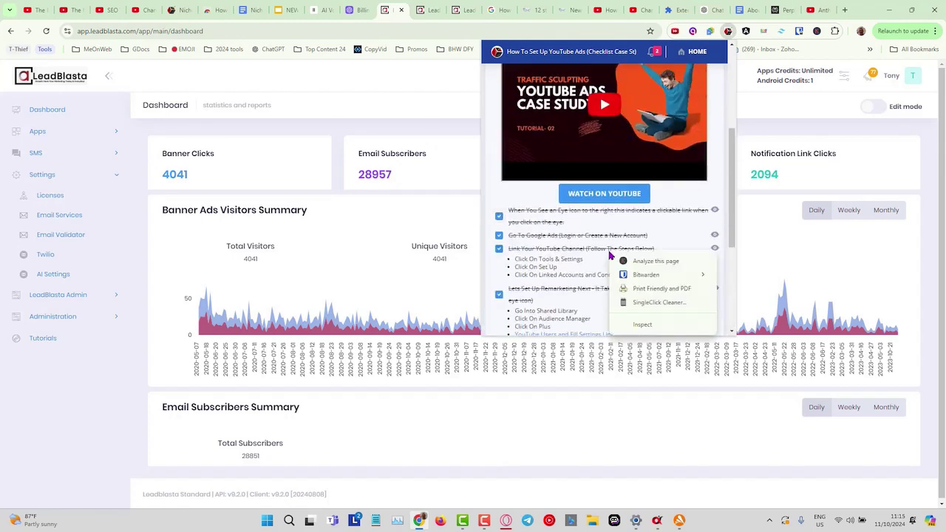
key("Escape")
scroll(613, 214, "up", 3)
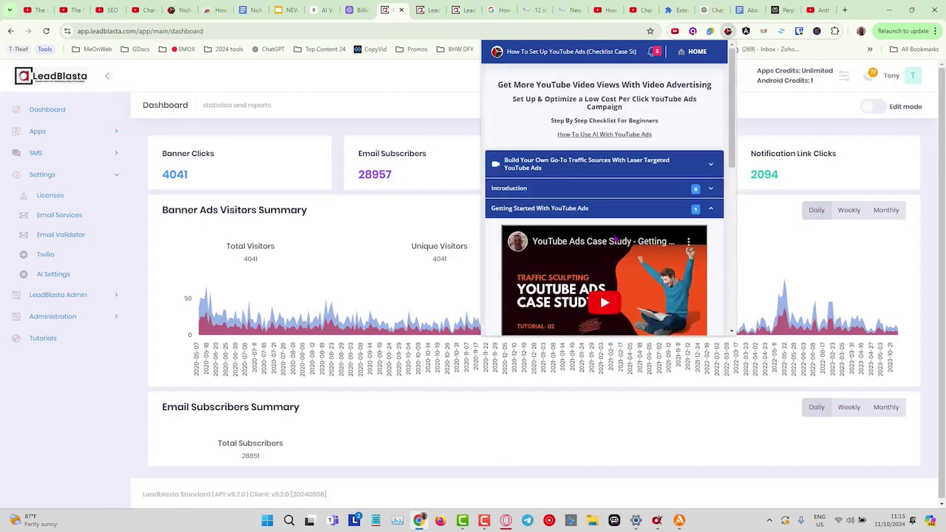
left_click(712, 208)
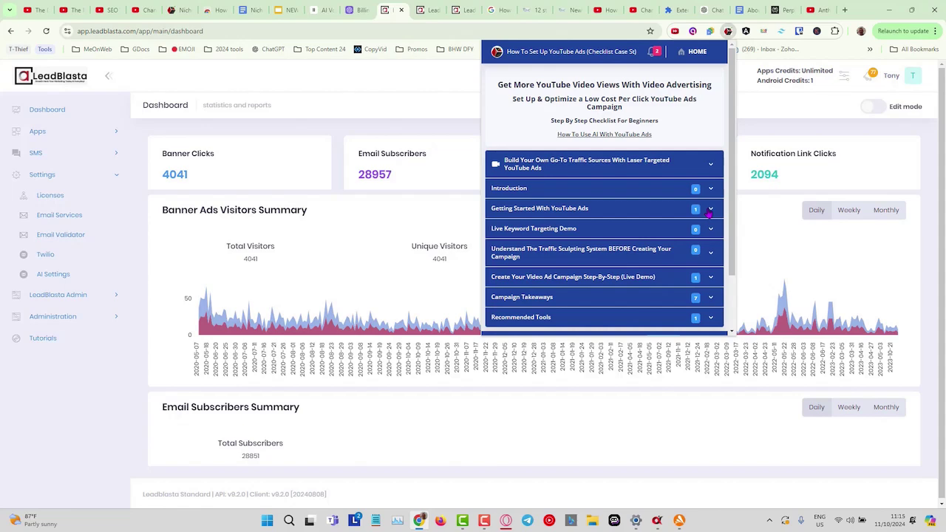
left_click(795, 115)
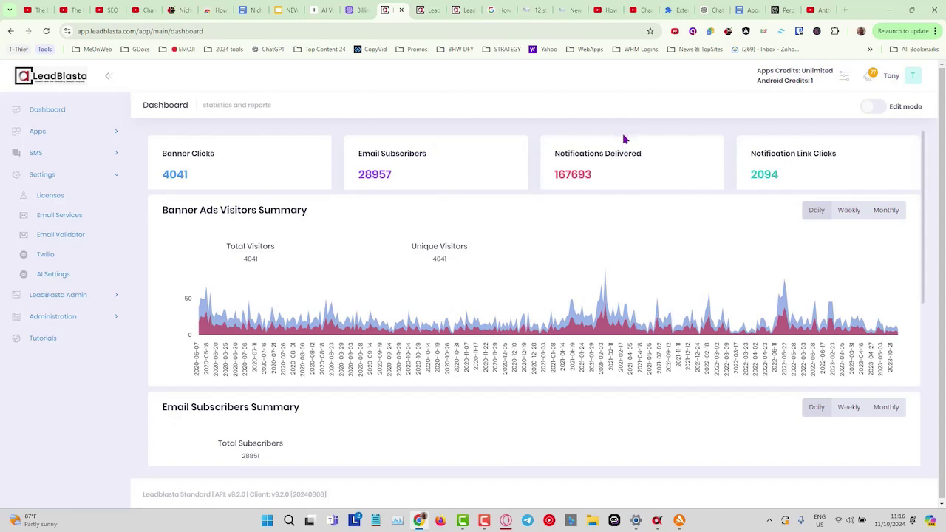
- View the mailing list subscription form of the 7-Day YouTube AI Launch Jacking Challenge extension, then close it
left_click(746, 33)
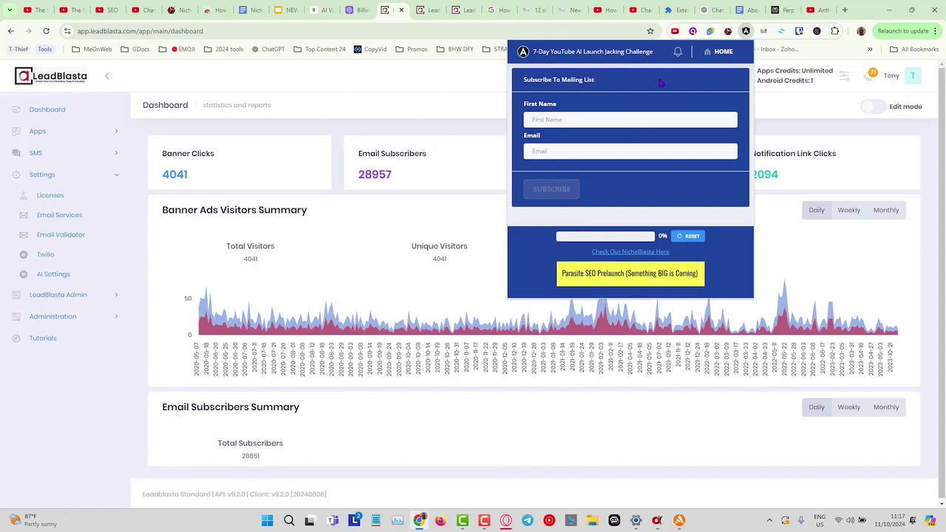
left_click(933, 192)
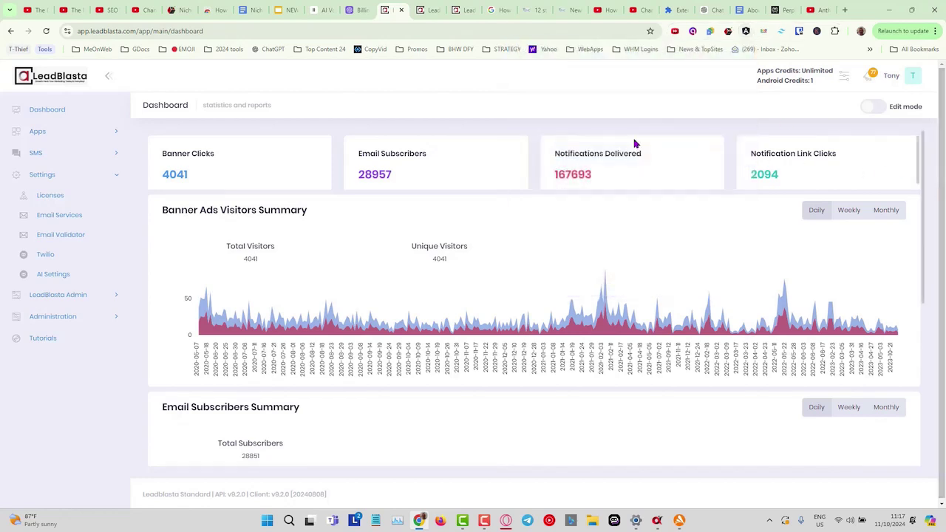
- Start a new app from the Apps list and review the fields of its creation form
left_click(115, 135)
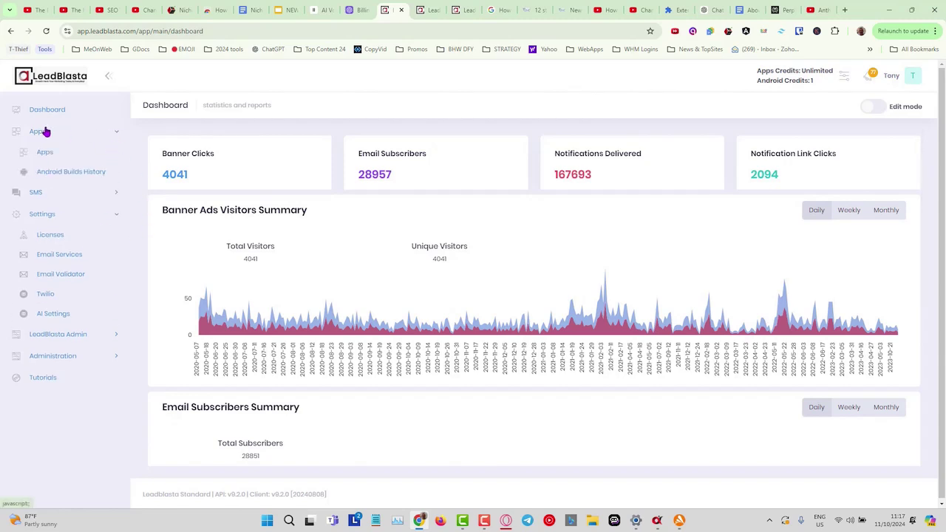
left_click(45, 154)
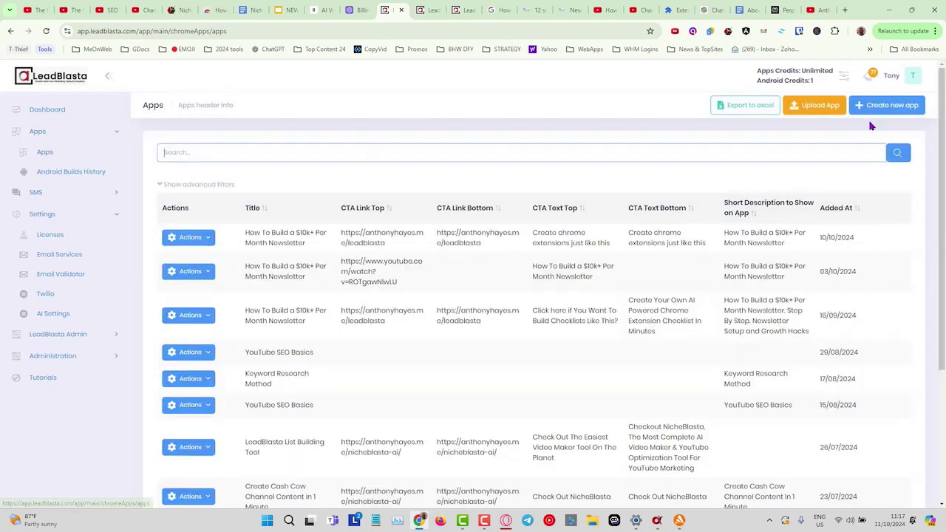
left_click(868, 106)
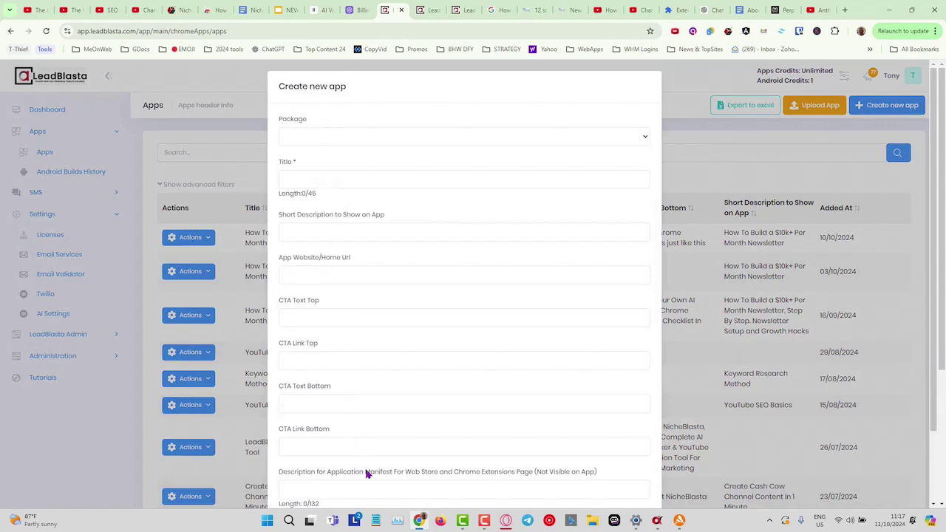
scroll(366, 473, "down", 2)
scroll(366, 473, "up", 2)
scroll(365, 472, "down", 3)
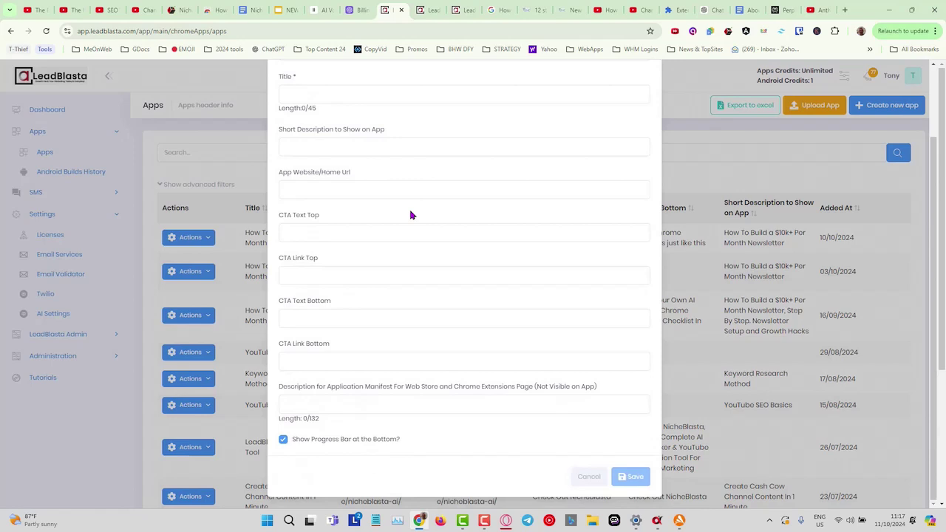
scroll(411, 215, "up", 2)
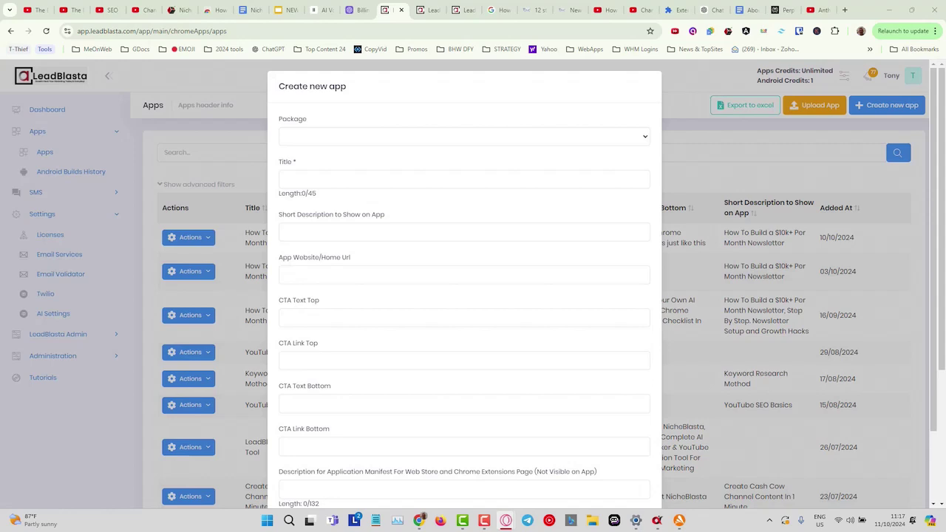
- Choose the LeadBlasta Ultimate - Unlimited package and paste "How To Build a $10k+ Per Month Newsletter" as the new app's title
left_click(337, 137)
left_click(360, 151)
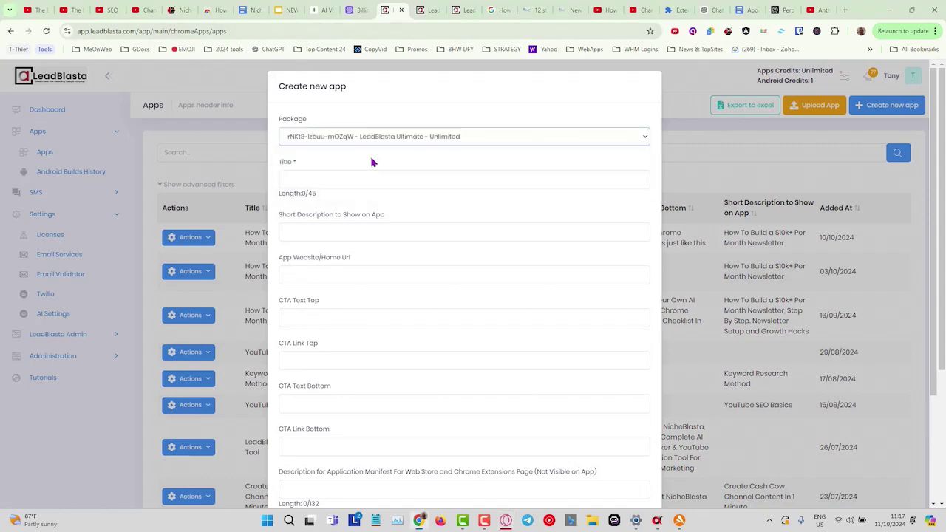
right_click(298, 175)
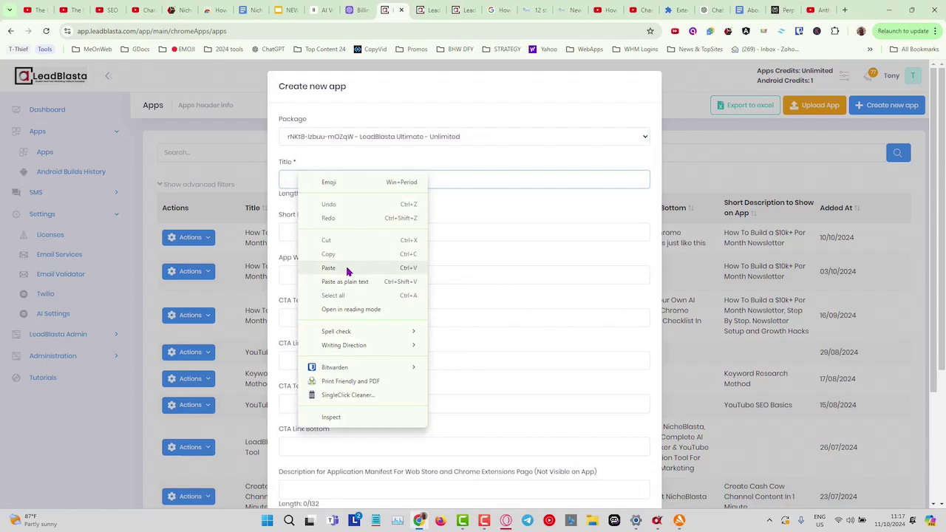
left_click(329, 267)
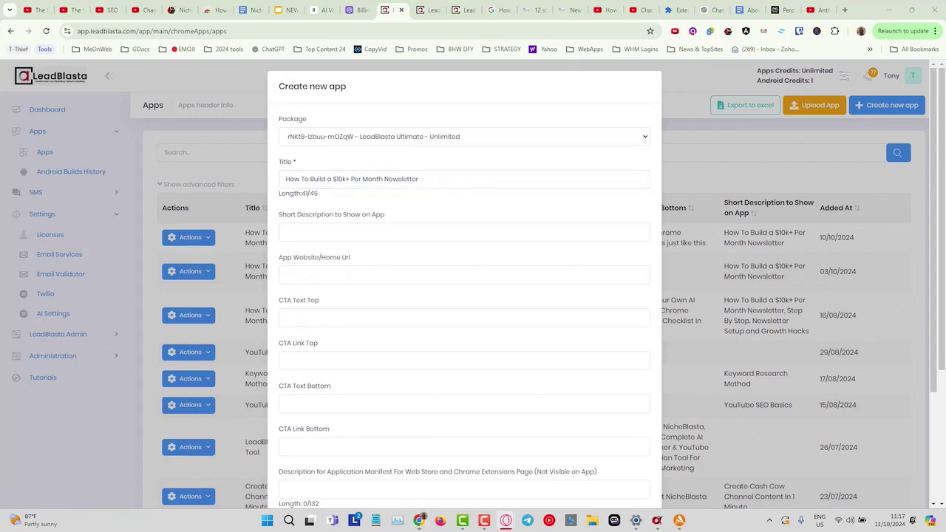
- Paste the short description starting "Unlock the Blueprint to a $10K+ Per Month Newsletter" and enter the owner's website address as the home URL
left_click(312, 230)
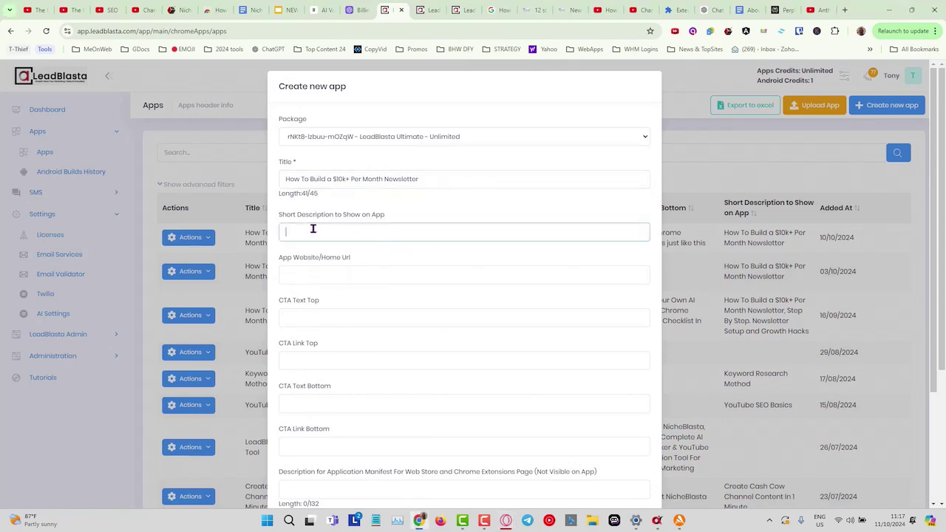
right_click(312, 231)
left_click(360, 330)
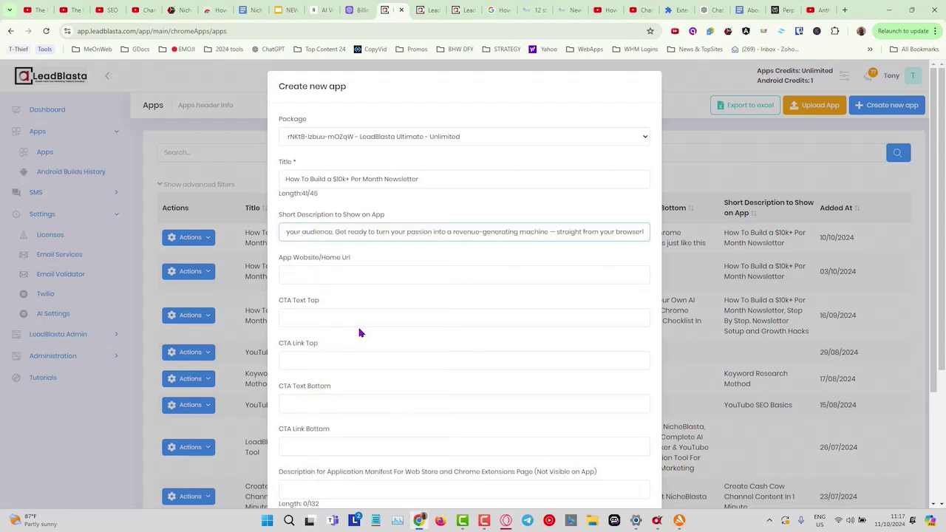
left_click(319, 274)
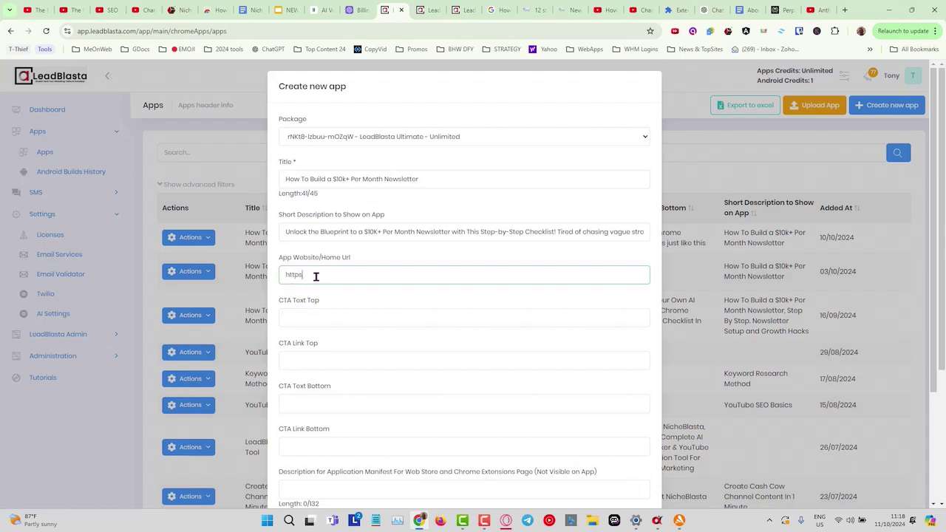
type("nthonyhayes.me")
scroll(370, 303, "down", 1)
- Examine the top and bottom call-to-action links in the How To Set Up YouTube Ads checklist extension, then return to the form
left_click(336, 268)
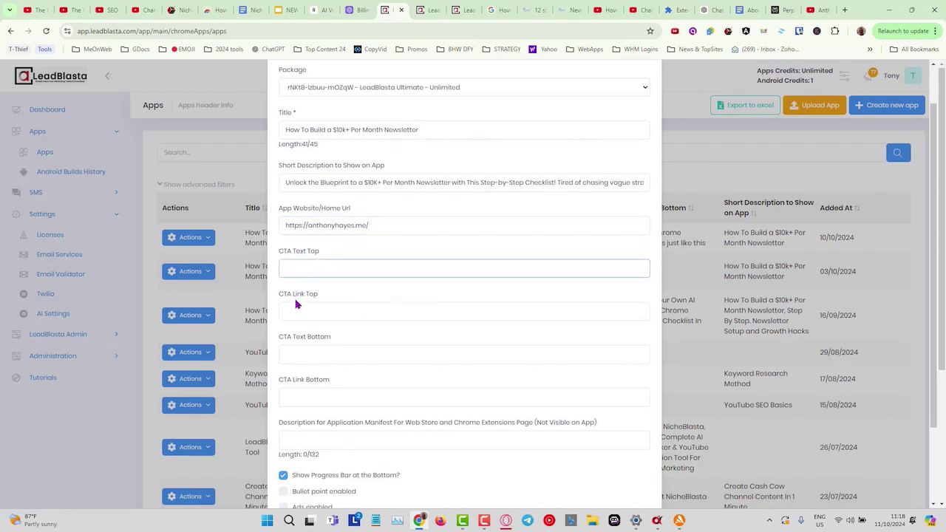
left_click(727, 32)
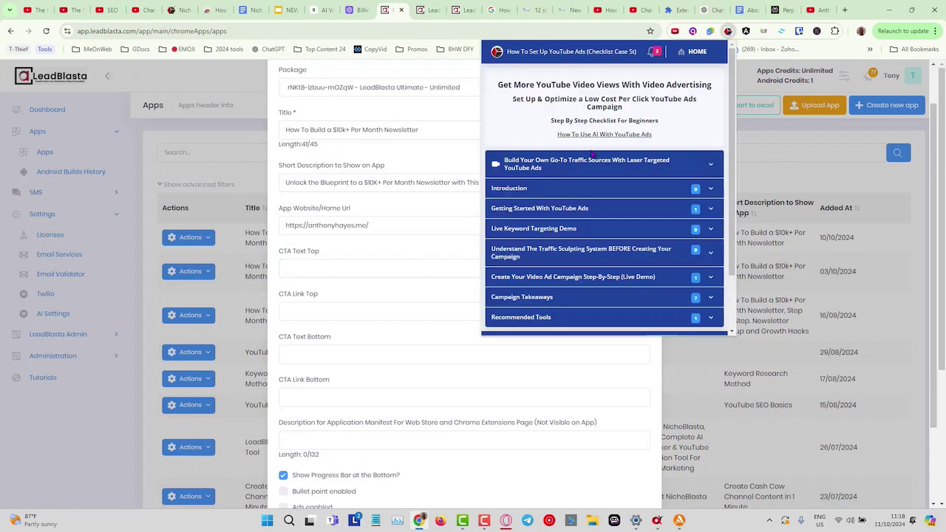
scroll(602, 137, "down", 2)
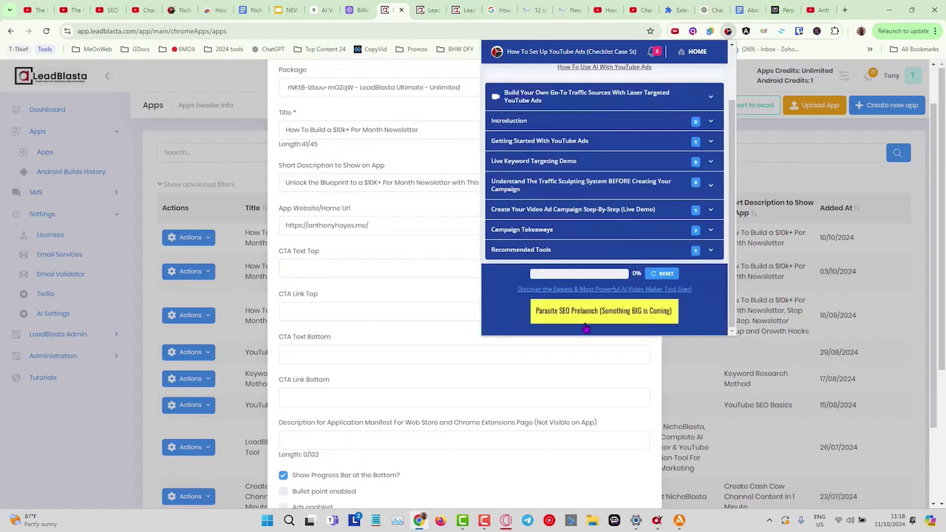
scroll(569, 290, "up", 2)
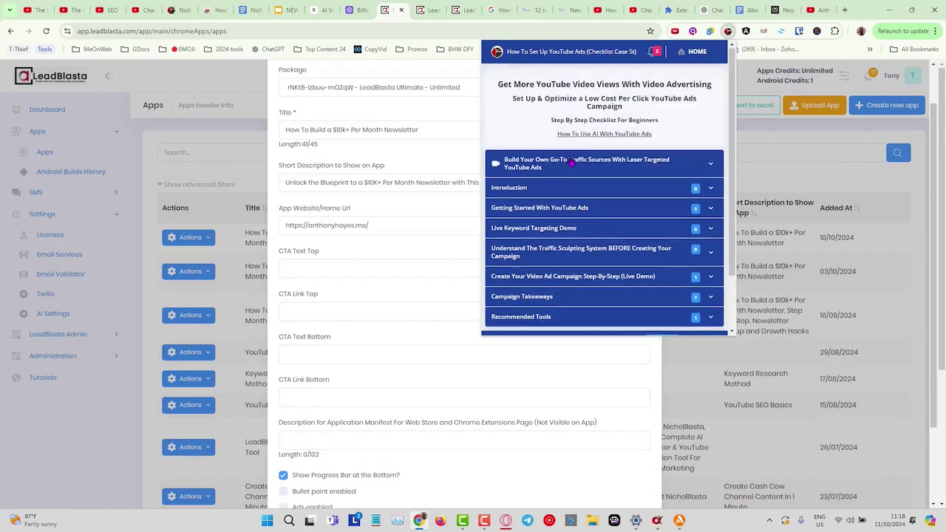
left_click(322, 267)
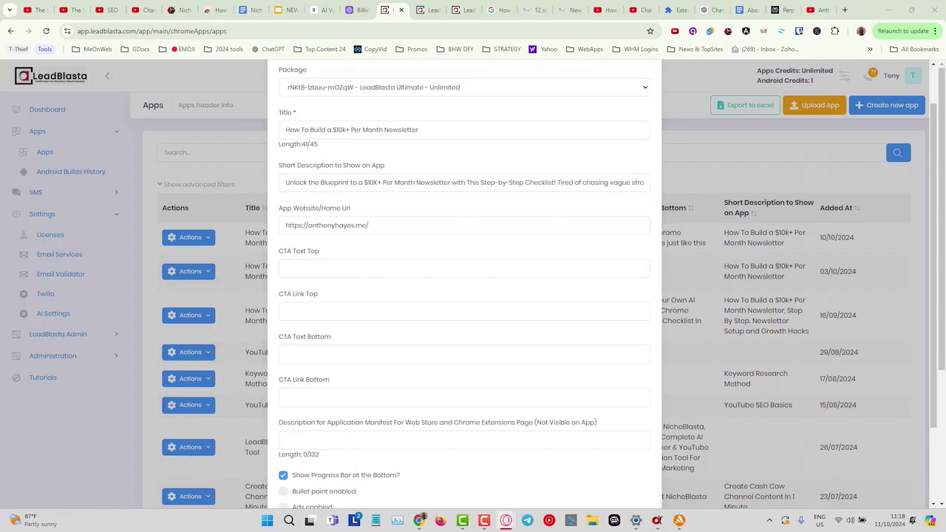
- Set the top CTA text to "Your Newsletter's Growth Hack Revealed!" and paste the SparkLoop affiliate signup link as its target
left_click(306, 268)
right_click(307, 268)
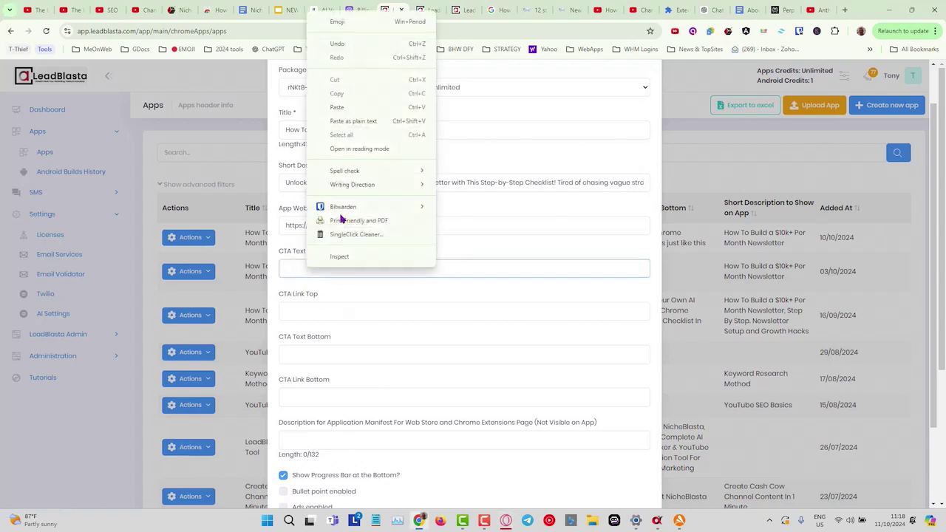
left_click(343, 108)
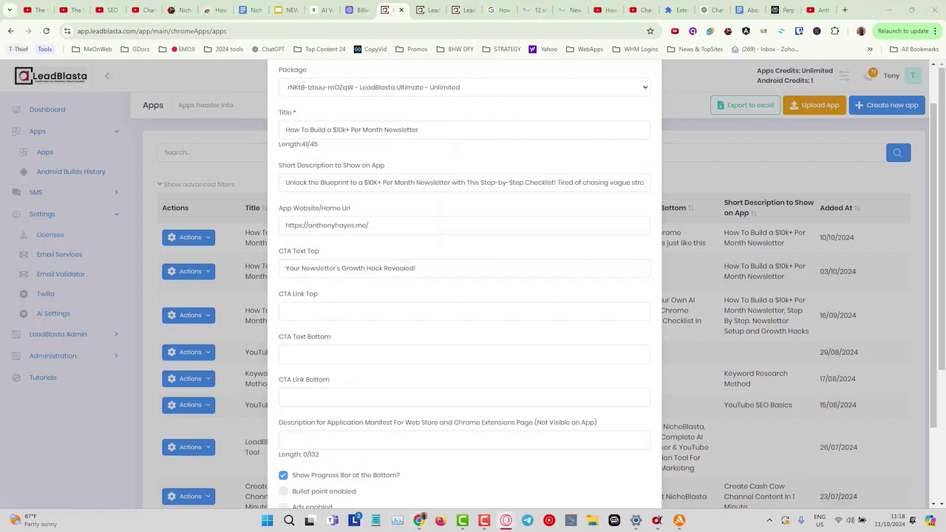
left_click(337, 311)
right_click(338, 310)
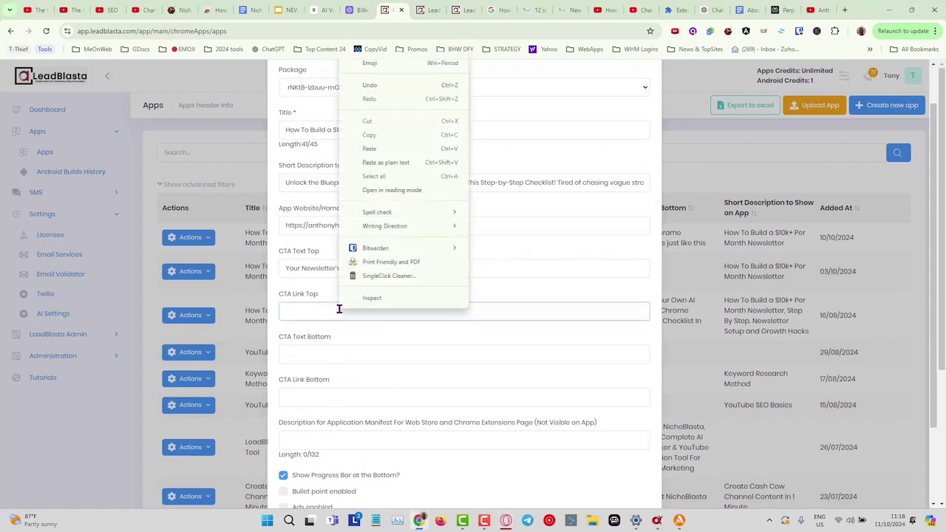
left_click(396, 150)
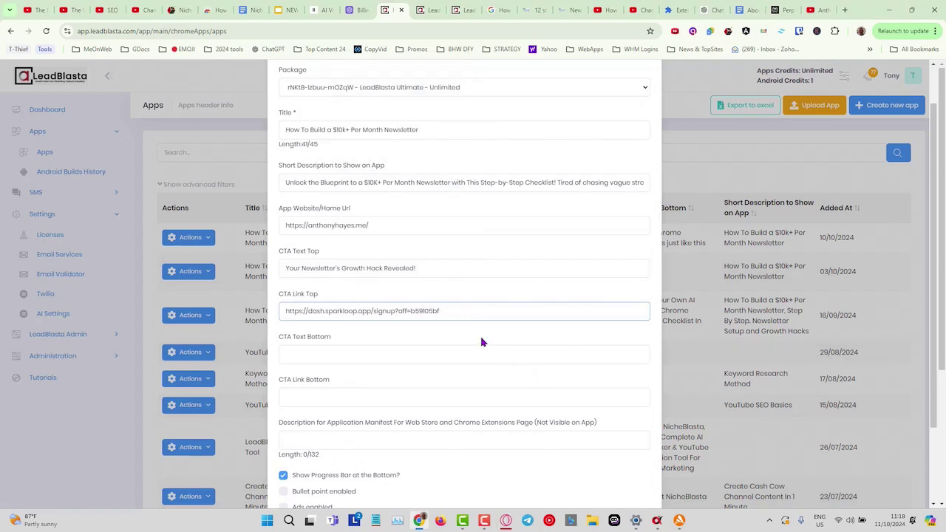
- Paste the SparkLoop affiliate signup link as the bottom CTA link and set its text to "Boost Subscribers With One Simple Trick!"
left_click(311, 398)
right_click(312, 399)
left_click(364, 239)
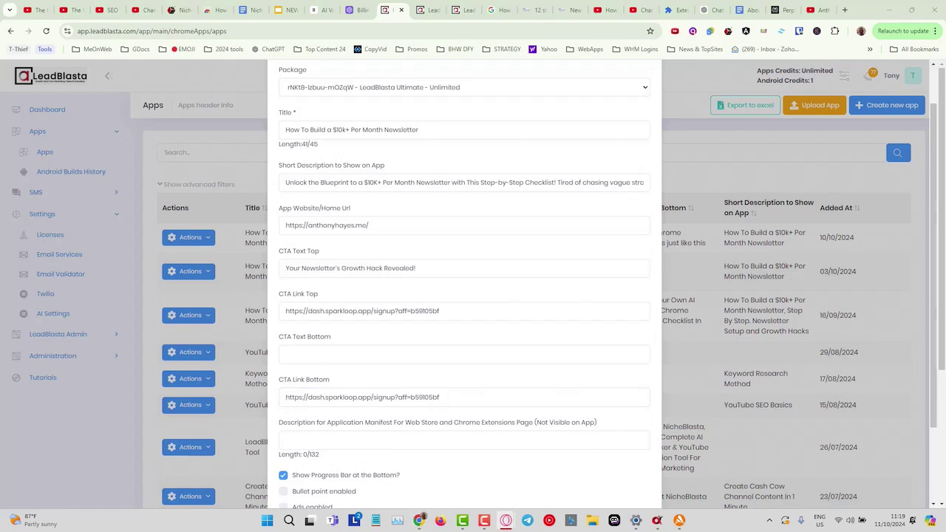
left_click(298, 354)
right_click(299, 354)
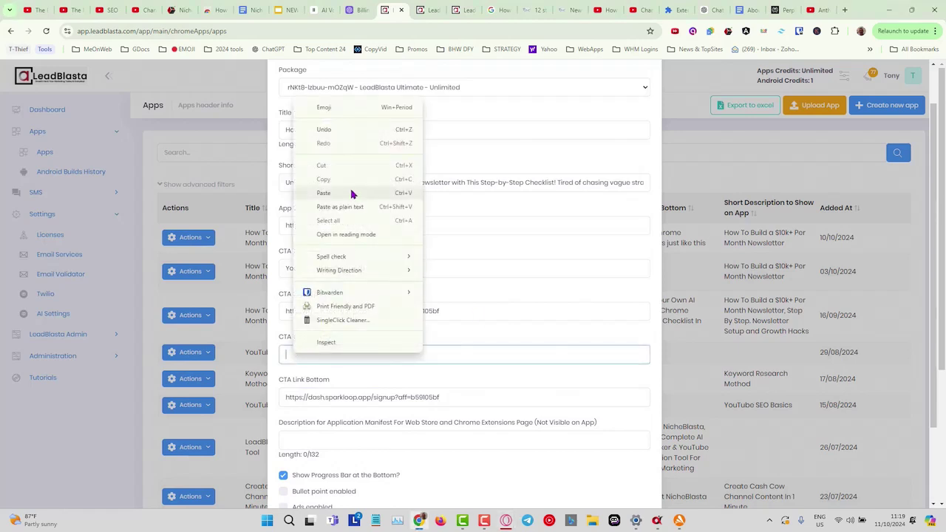
left_click(352, 192)
- Paste "Unlock the Blueprint to a $10K+ Per Month Newsletter with This Step-by-Step Checklist!" as the application manifest description
scroll(583, 371, "down", 1)
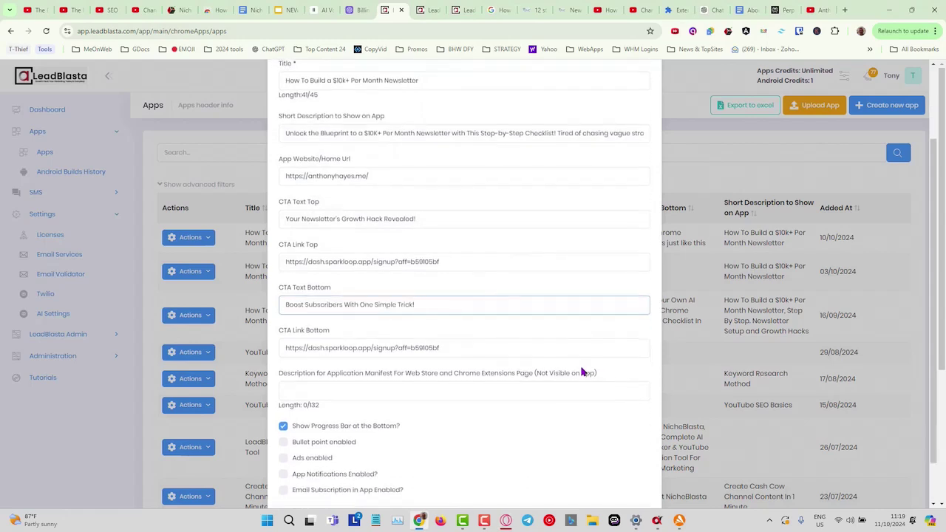
scroll(583, 372, "down", 1)
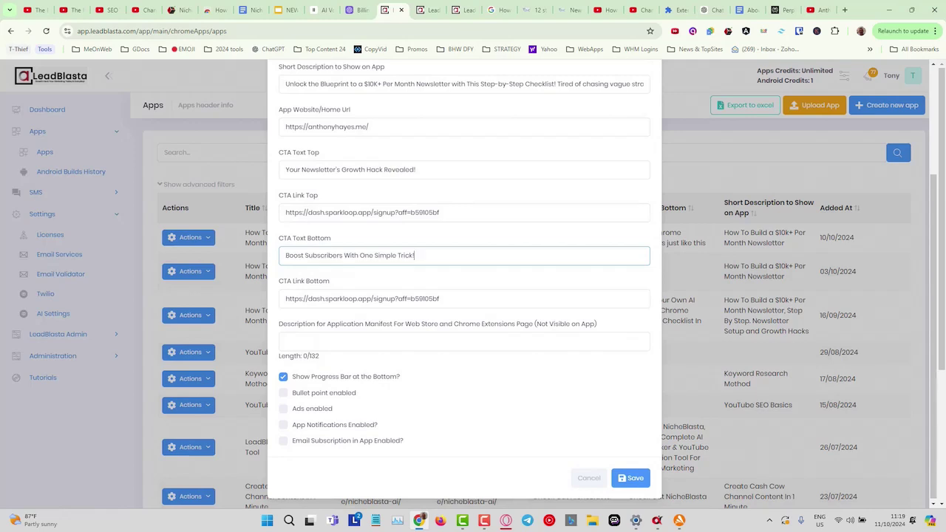
left_click(506, 521)
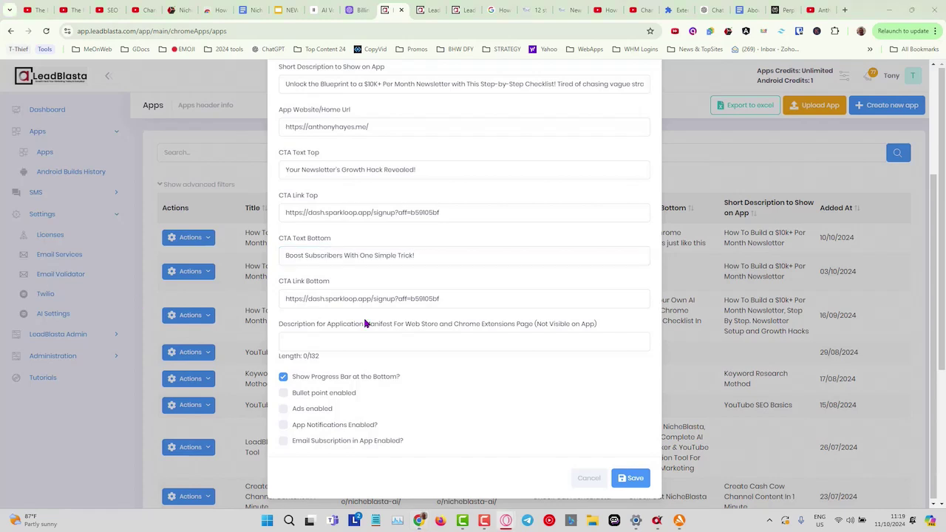
left_click(302, 338)
right_click(302, 339)
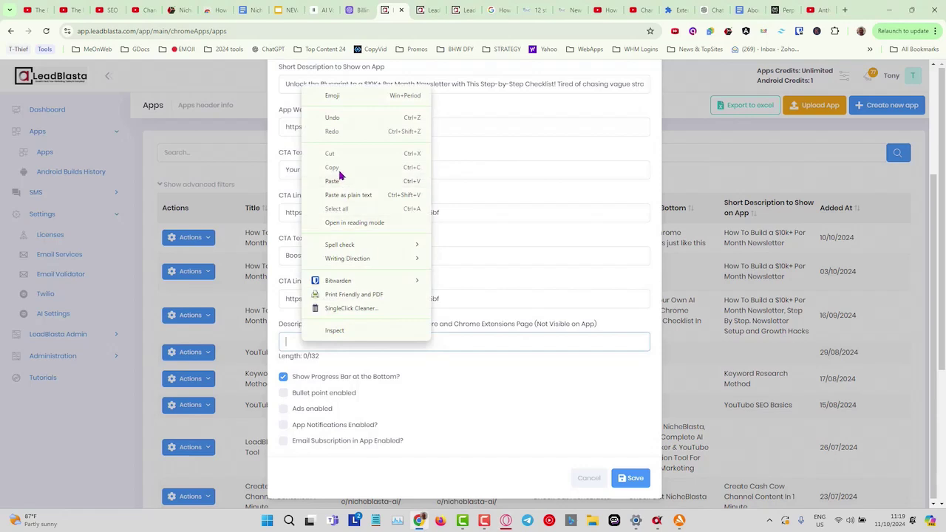
left_click(334, 181)
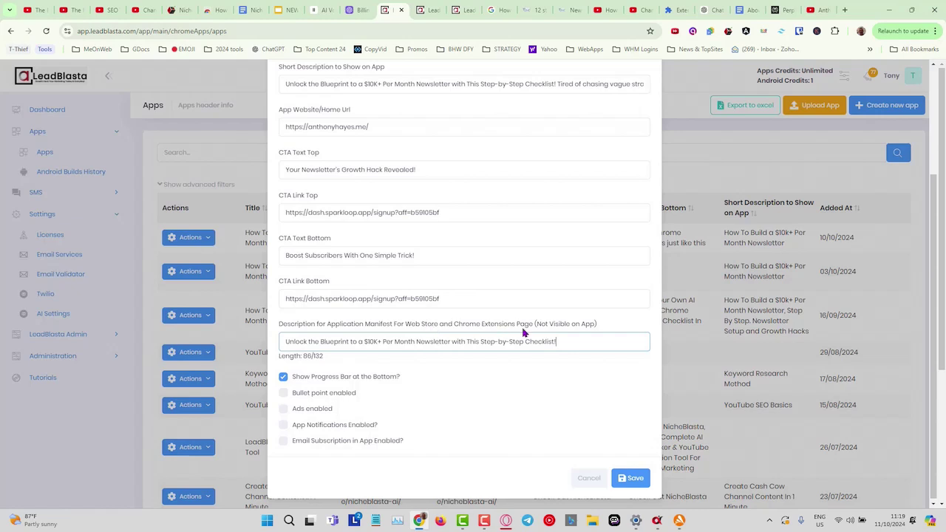
- Enable bullet points, ads, app notifications and in-app email subscription for the new app, and save it
scroll(538, 374, "down", 1)
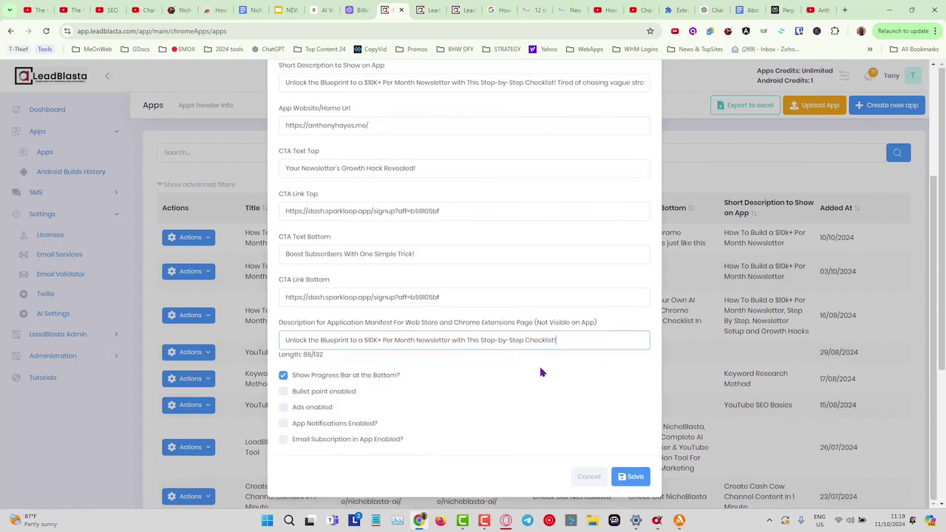
left_click(281, 392)
left_click(283, 408)
left_click(283, 424)
left_click(283, 441)
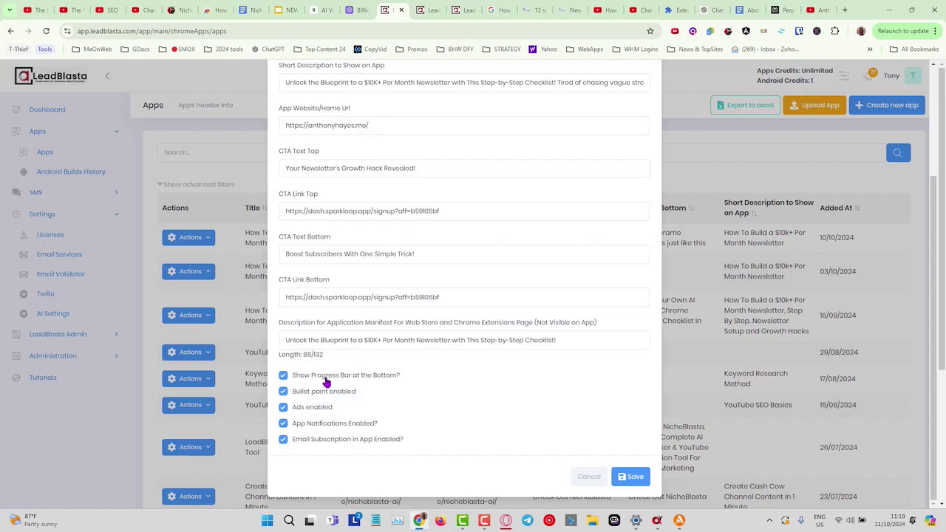
left_click(630, 477)
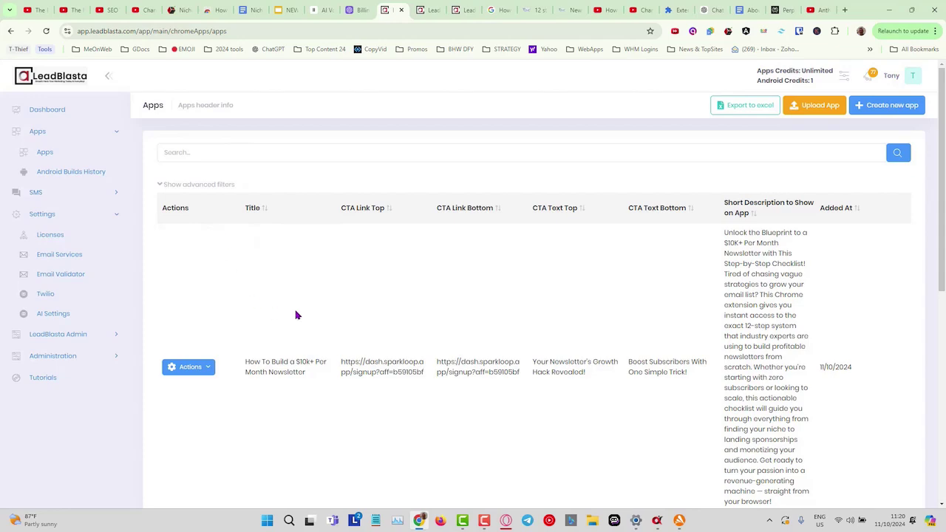
- Open the newly created How To Build a $10k+ Per Month Newsletter app for editing and review its app info
scroll(781, 264, "down", 3)
scroll(772, 218, "up", 2)
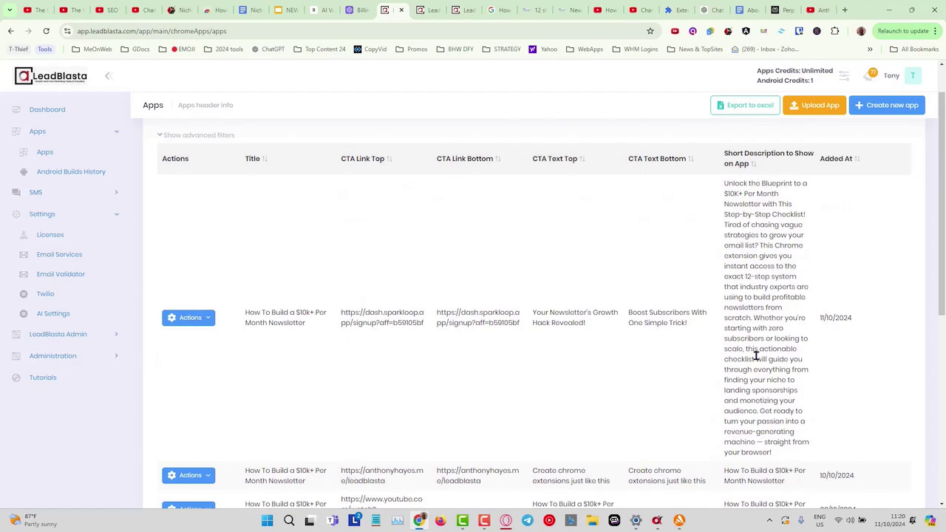
left_click(204, 321)
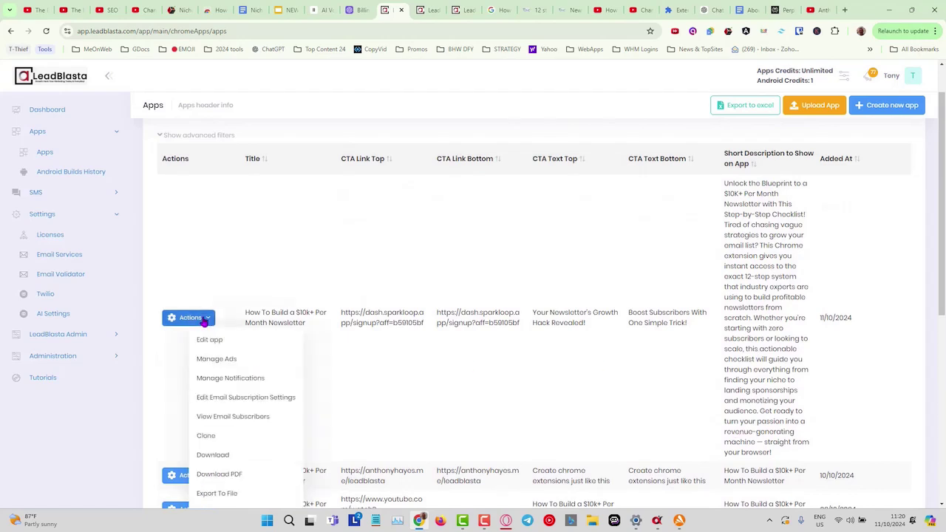
left_click(213, 340)
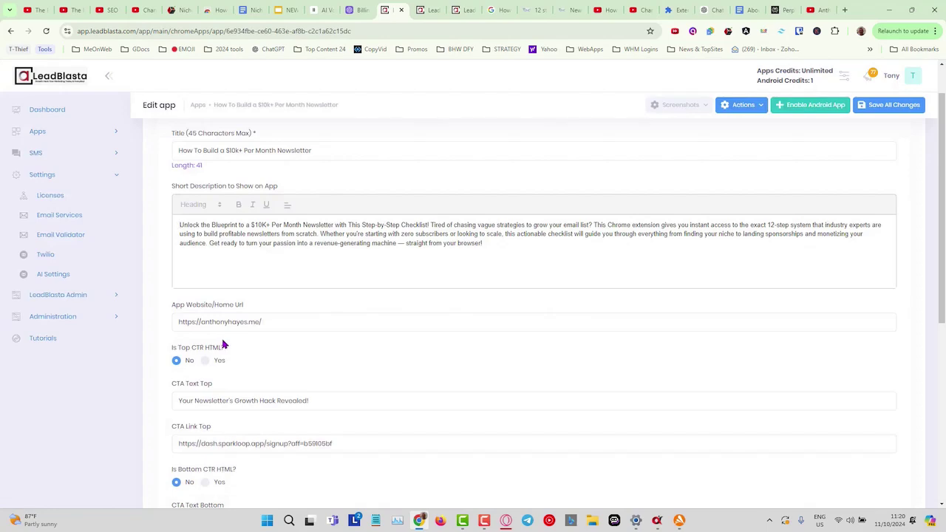
scroll(246, 368, "down", 3)
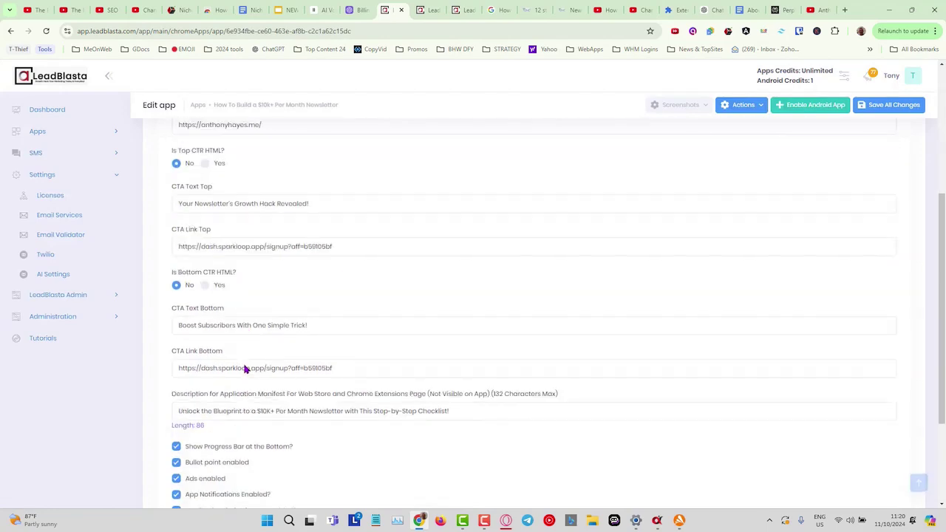
scroll(245, 367, "up", 5)
- Preview the Blue (Light) and Cyan (Light) themes for the newsletter app
left_click(227, 153)
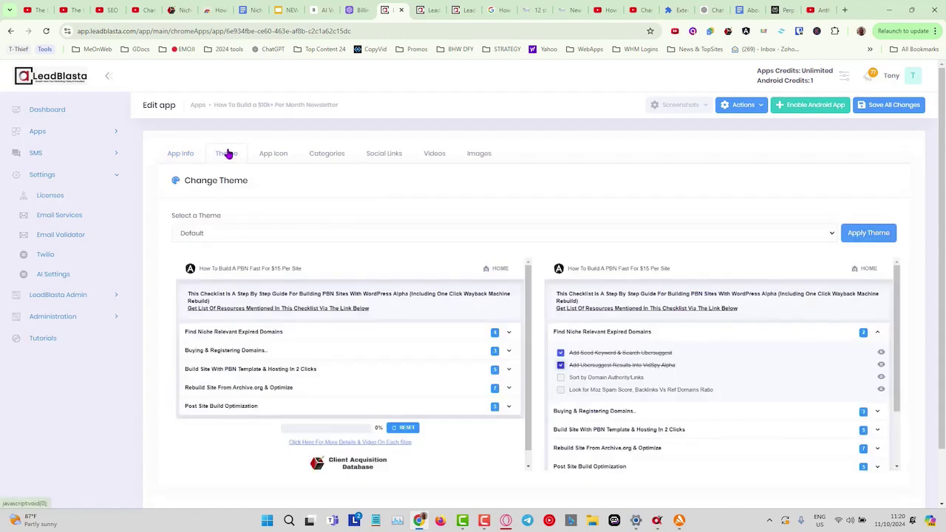
left_click(373, 236)
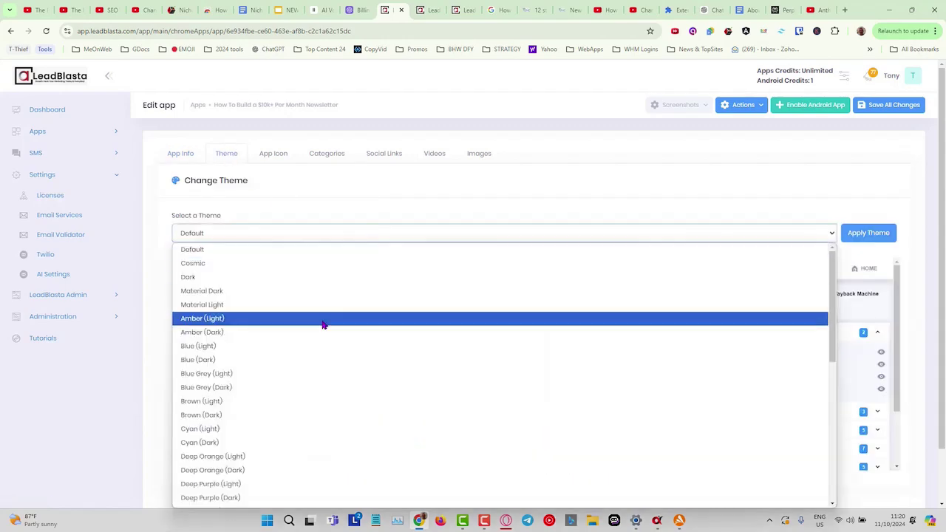
left_click(311, 346)
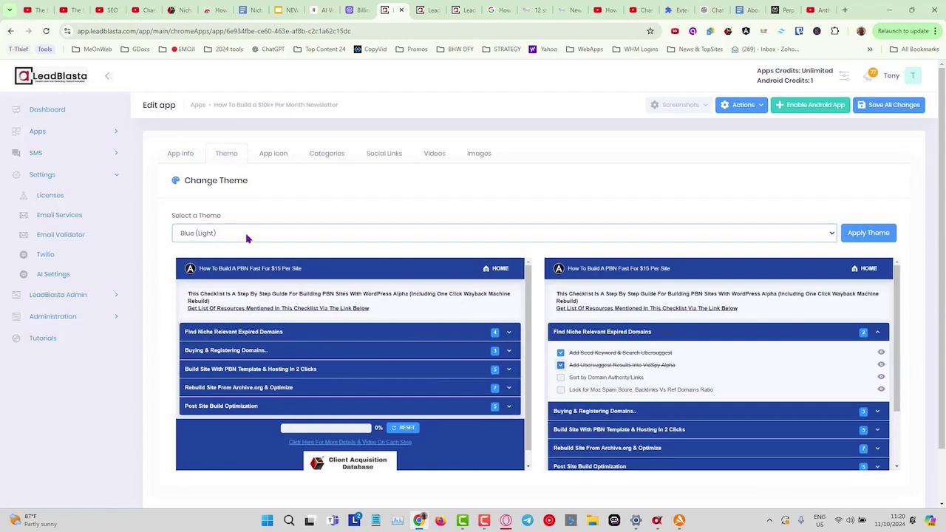
left_click(245, 235)
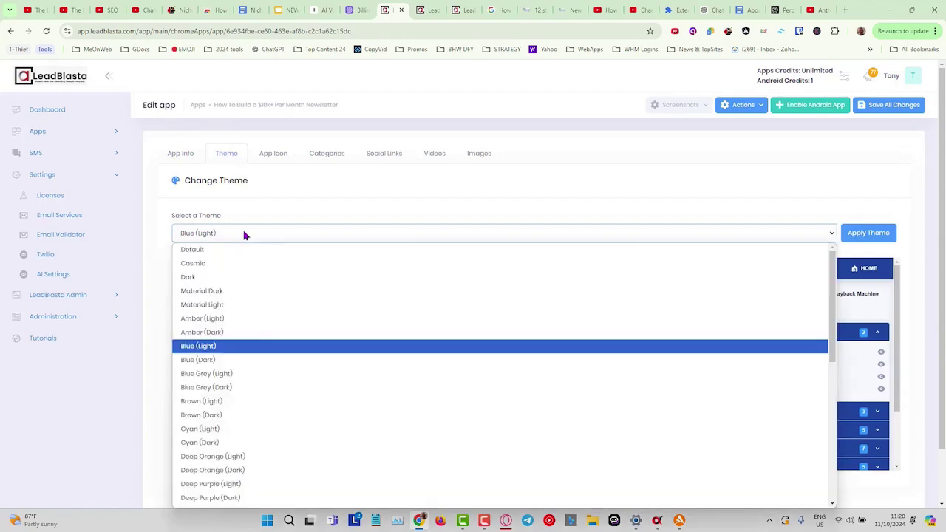
left_click(227, 436)
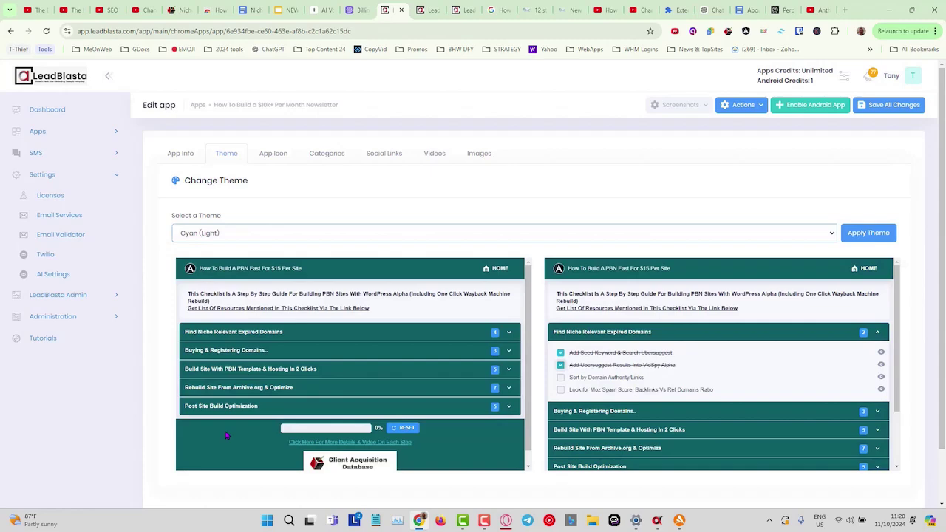
- Apply the Light Blue (Light) theme to the app and look over its available actions
left_click(241, 236)
scroll(266, 403, "down", 5)
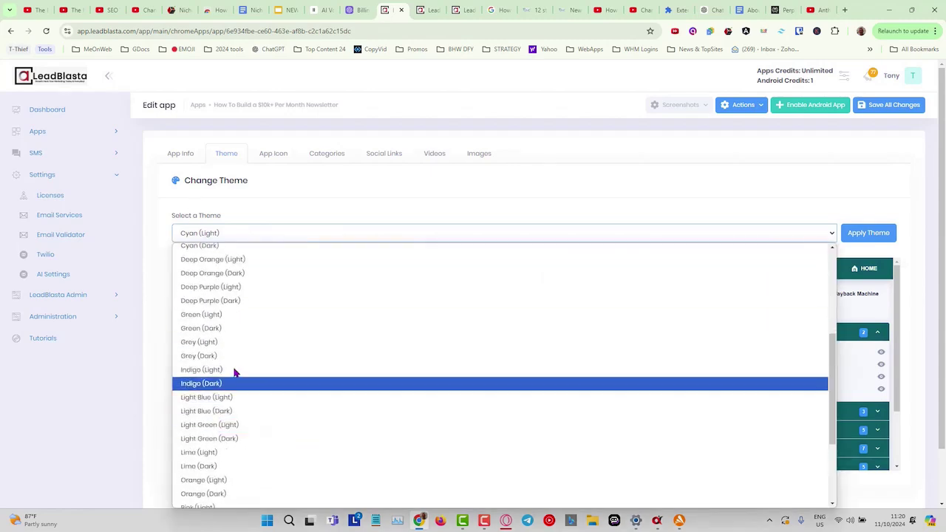
left_click(224, 398)
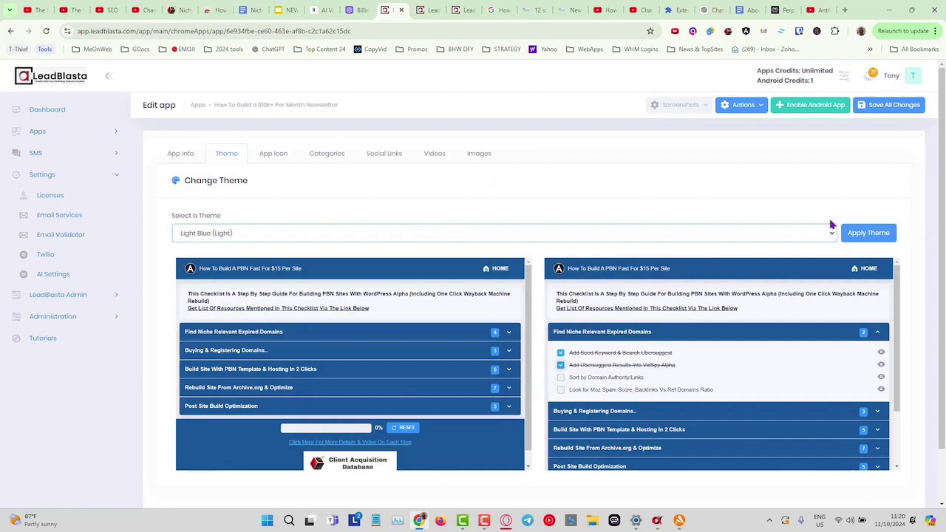
left_click(866, 234)
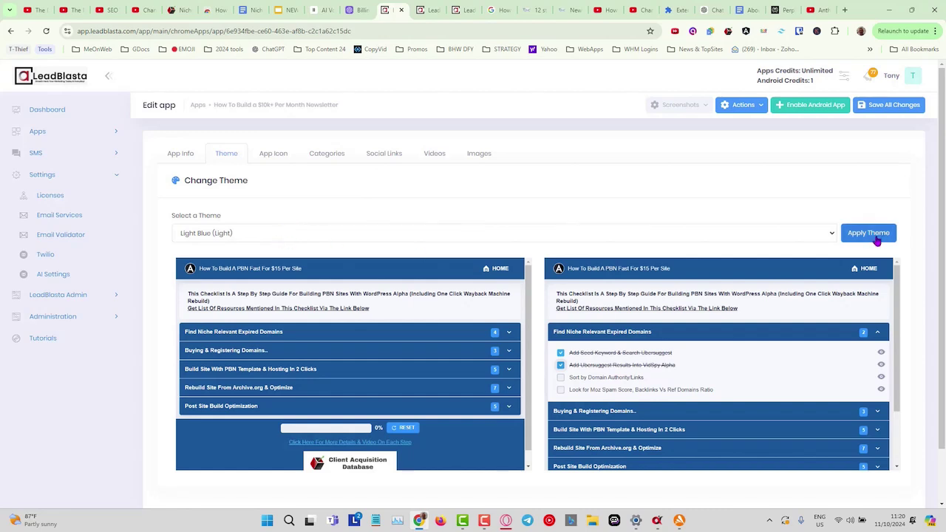
left_click(741, 104)
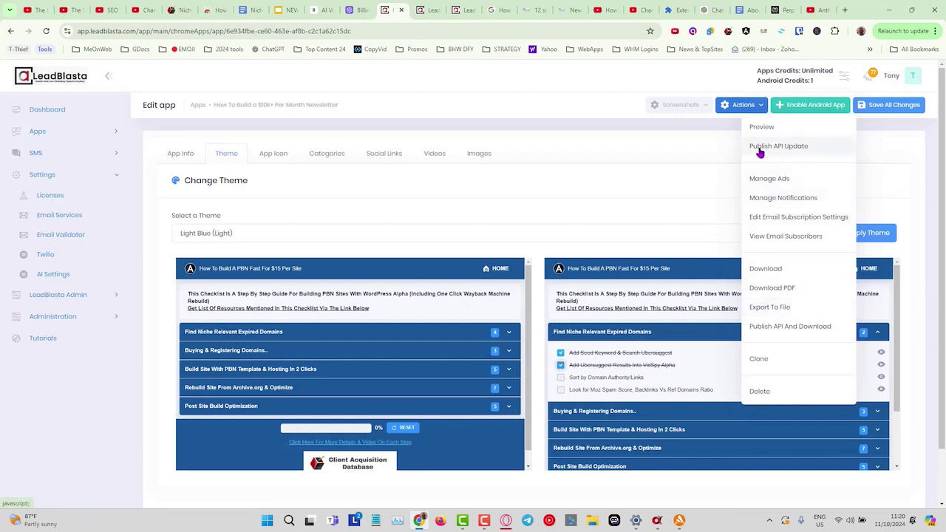
left_click(619, 148)
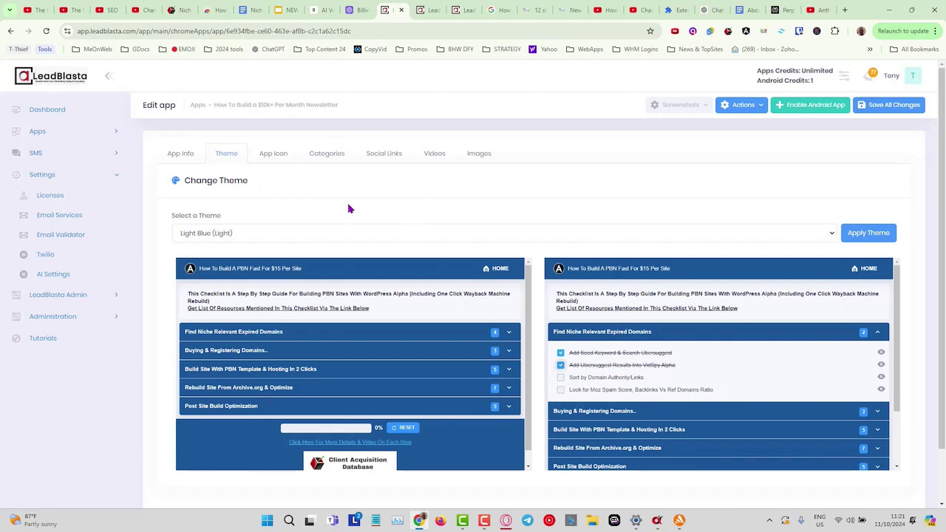
- Upload "app installs campaign icon.png" and set it as the app icon
left_click(269, 155)
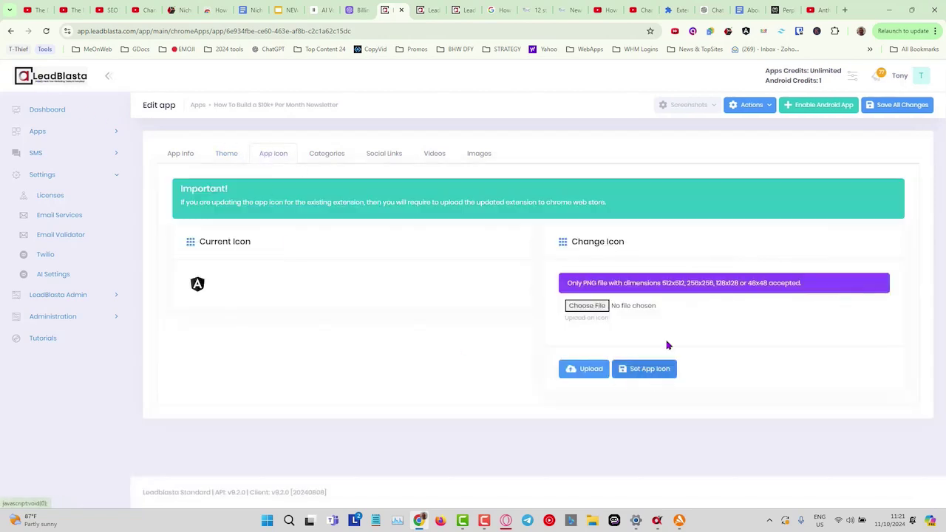
left_click(591, 310)
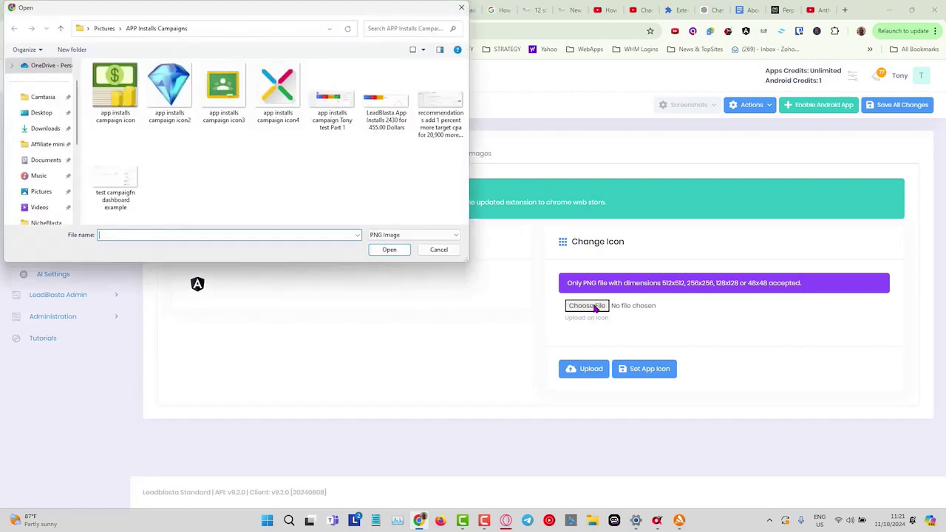
left_click(109, 77)
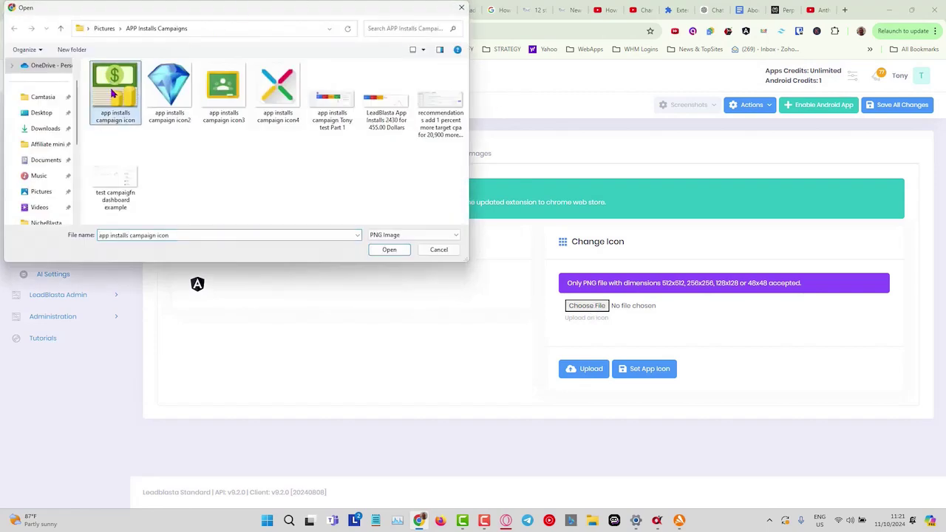
left_click(388, 250)
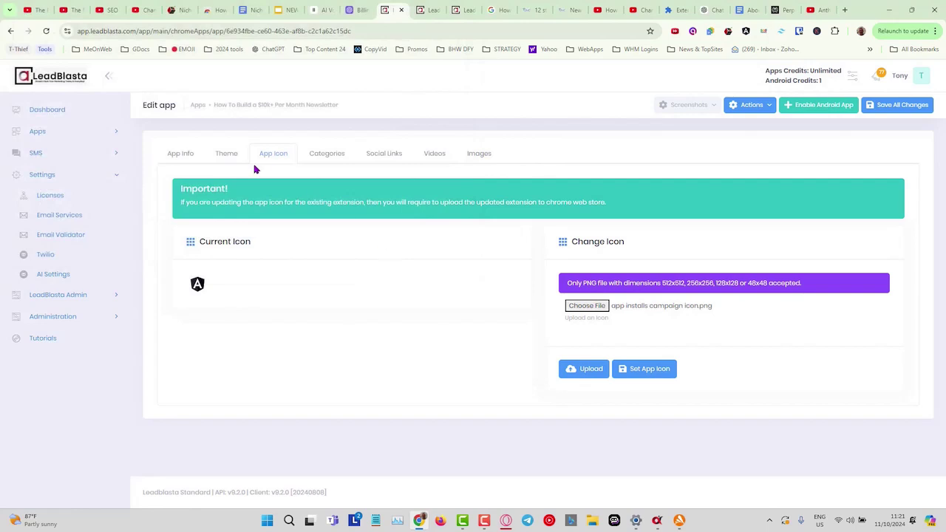
left_click(655, 371)
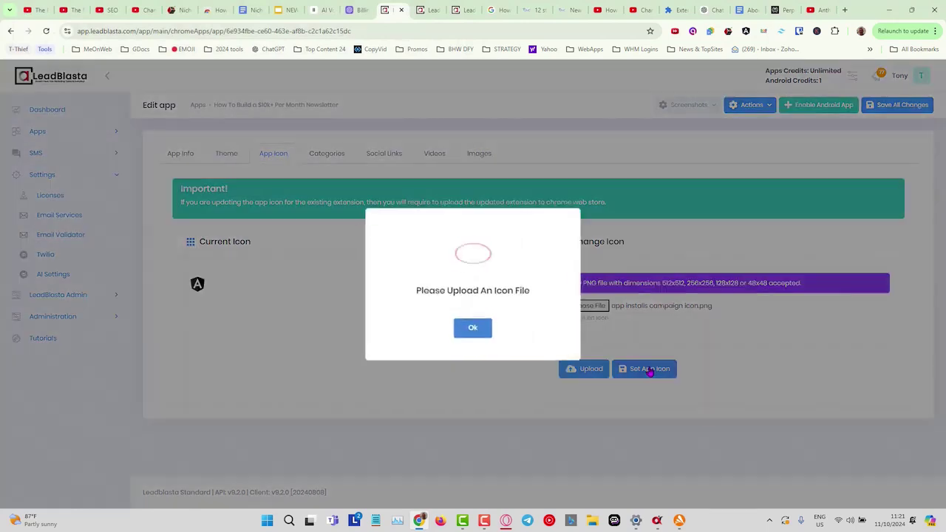
left_click(472, 326)
left_click(582, 367)
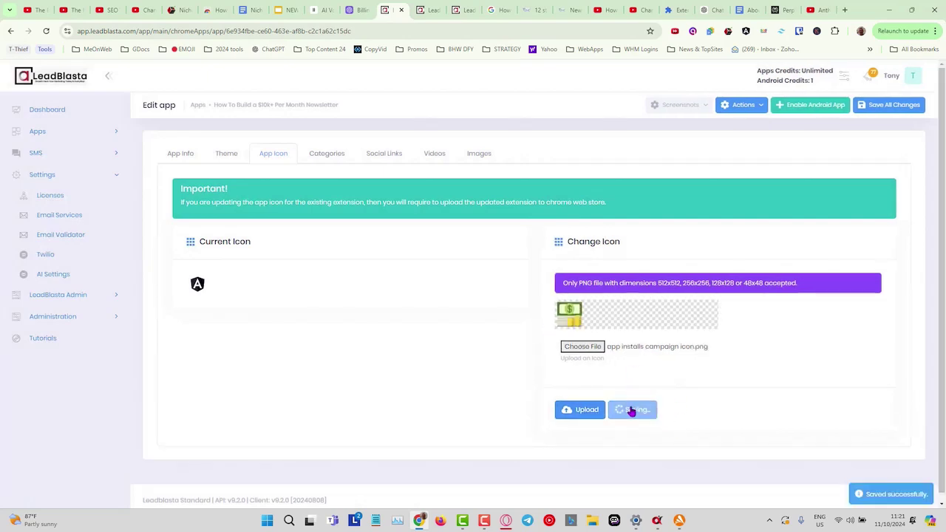
left_click(632, 411)
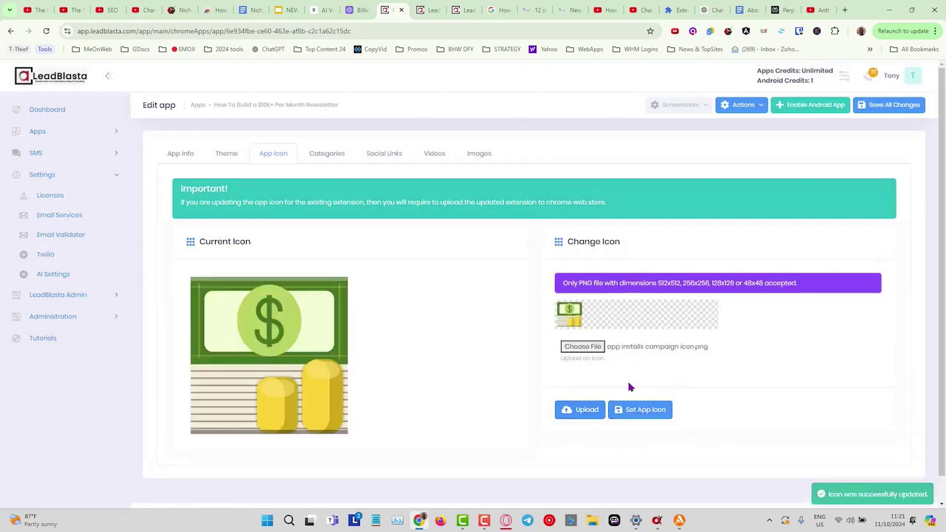
left_click(323, 156)
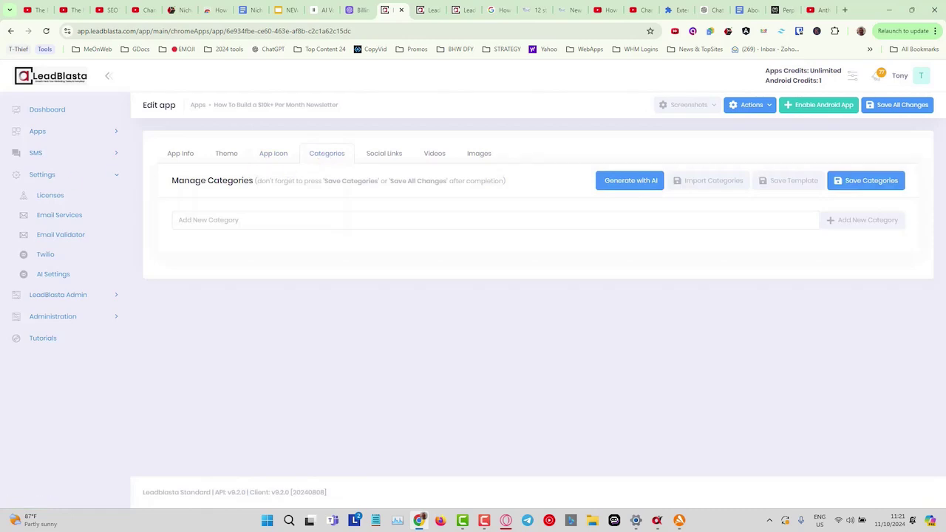
key("alt+Tab")
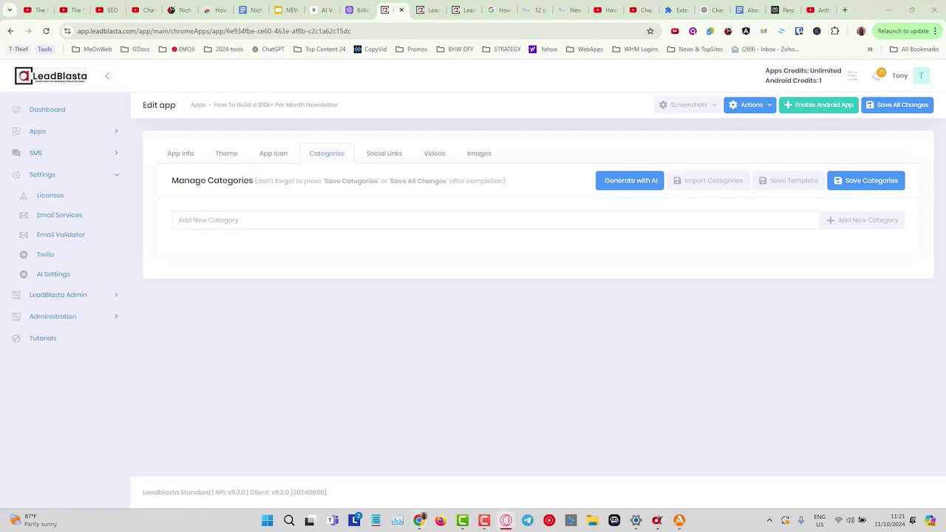
left_click(630, 184)
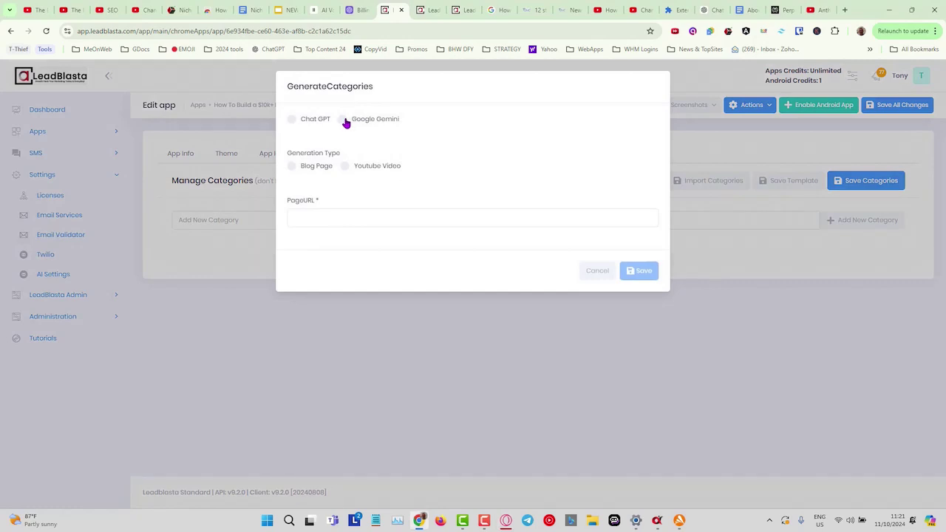
left_click(343, 120)
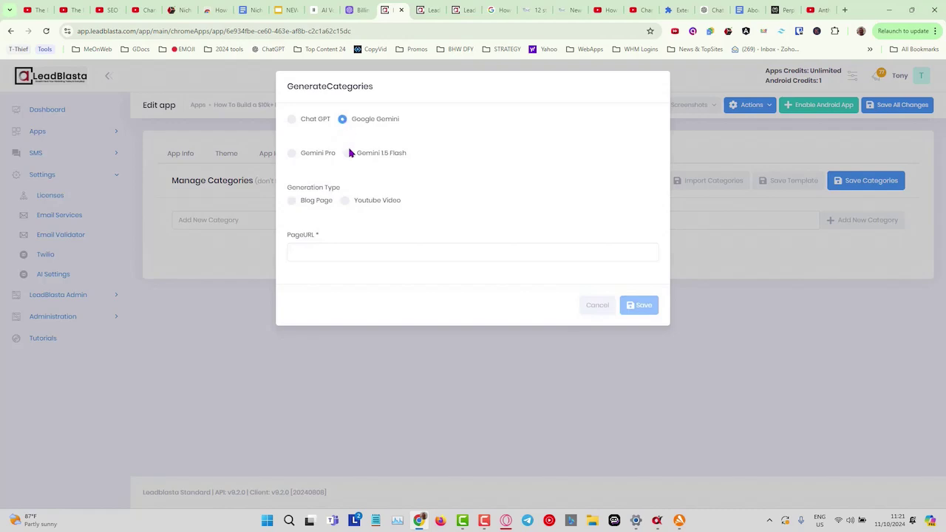
left_click(344, 201)
left_click(326, 252)
right_click(326, 252)
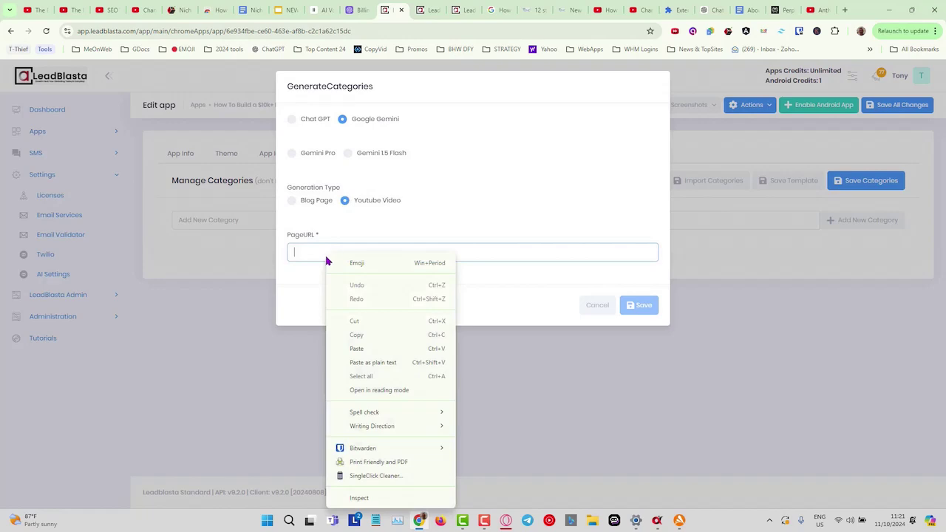
left_click(382, 353)
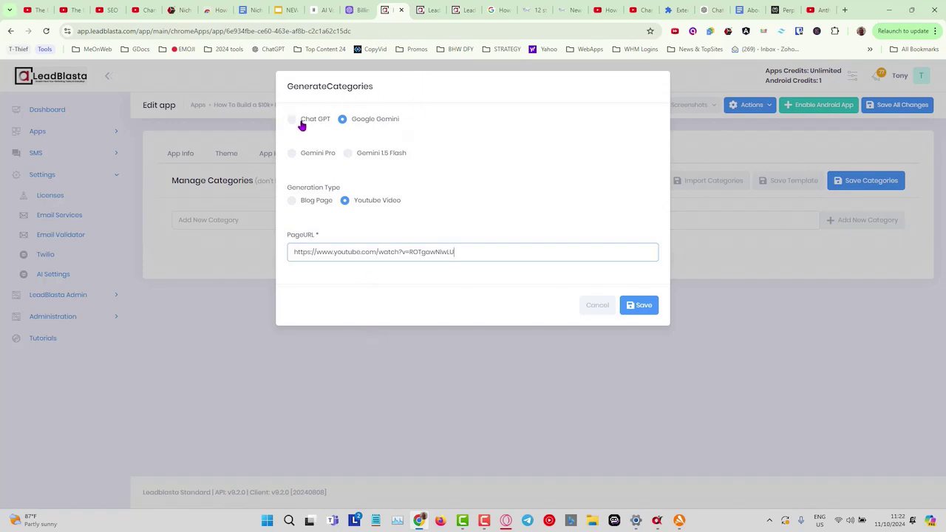
left_click(347, 154)
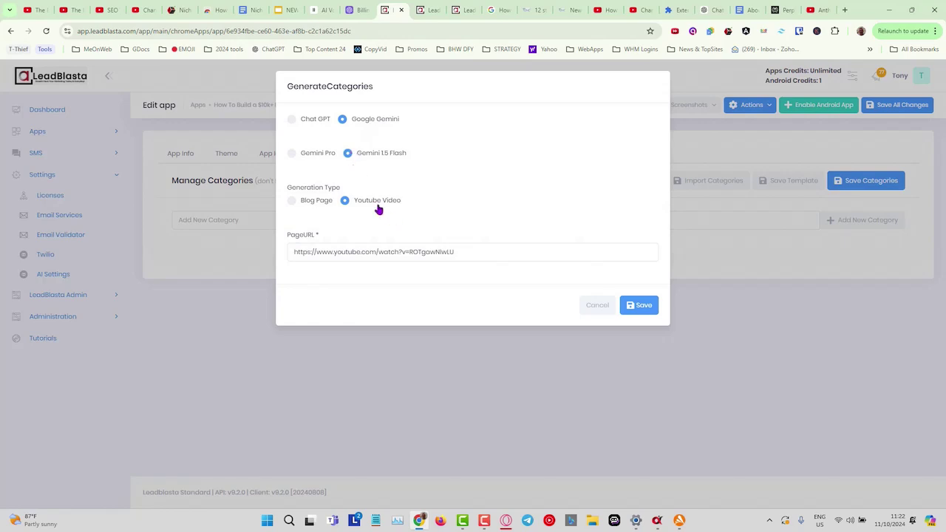
left_click(641, 308)
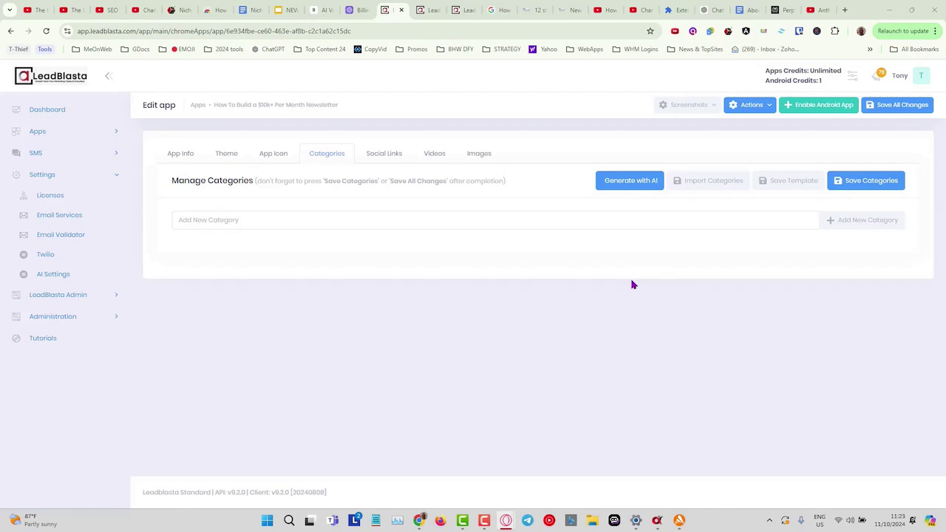
- Switch the AI category generation to Chat GPT with GPT 4o and paste a different YouTube link as the page URL
left_click(627, 185)
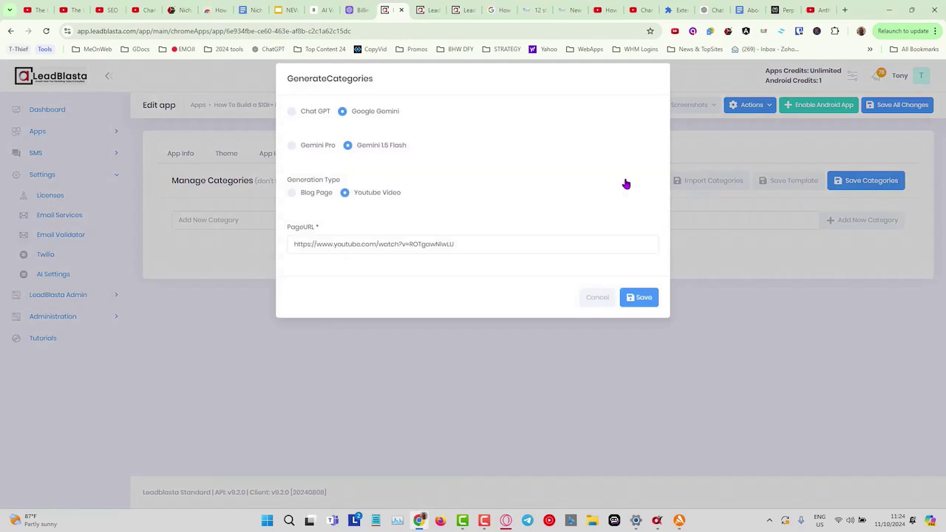
left_click(294, 120)
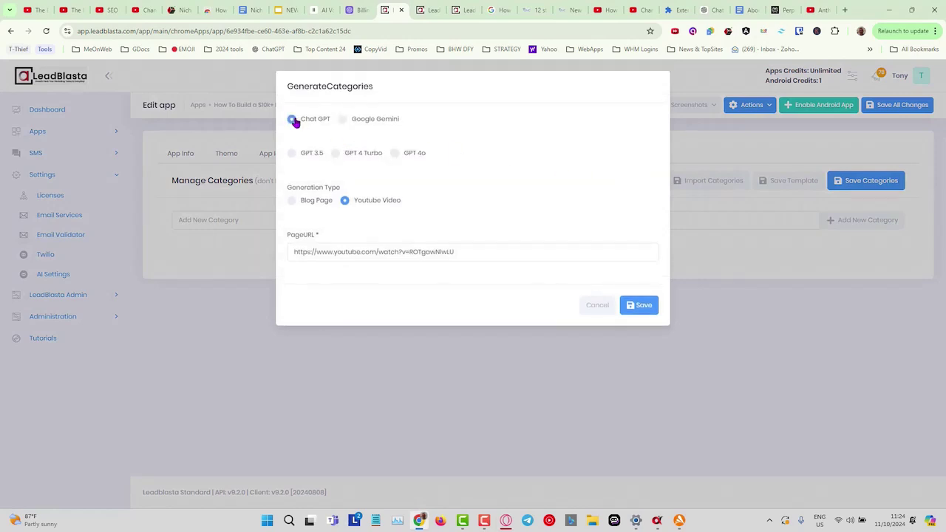
left_click(395, 155)
left_click_drag(469, 256, 240, 253)
right_click(351, 254)
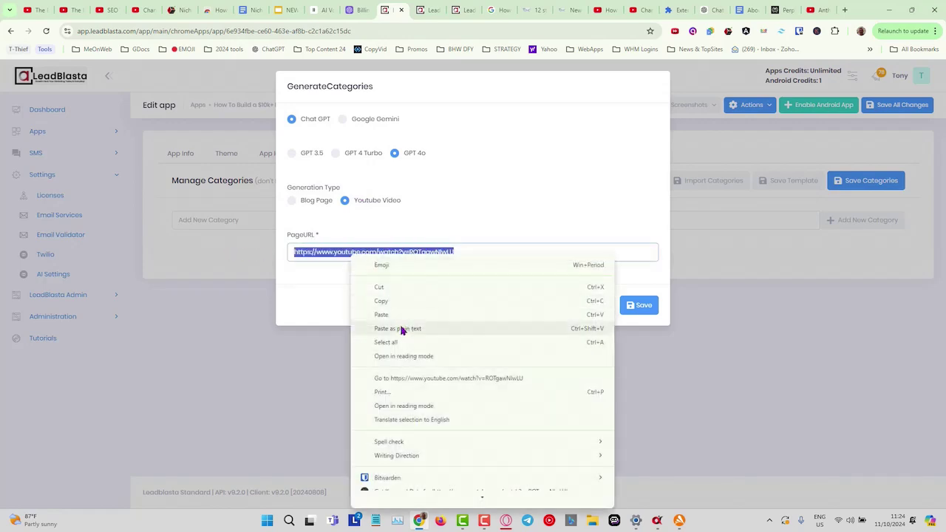
left_click(399, 318)
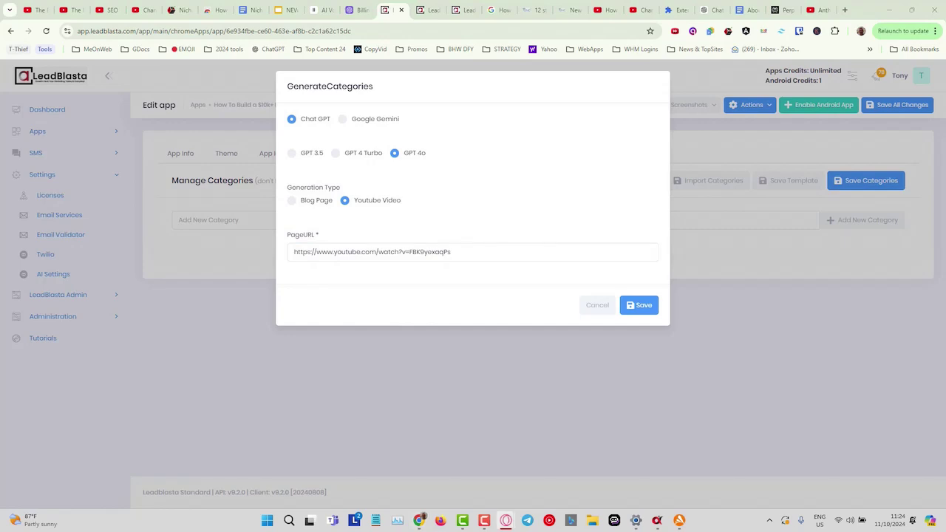
left_click_drag(466, 251, 227, 256)
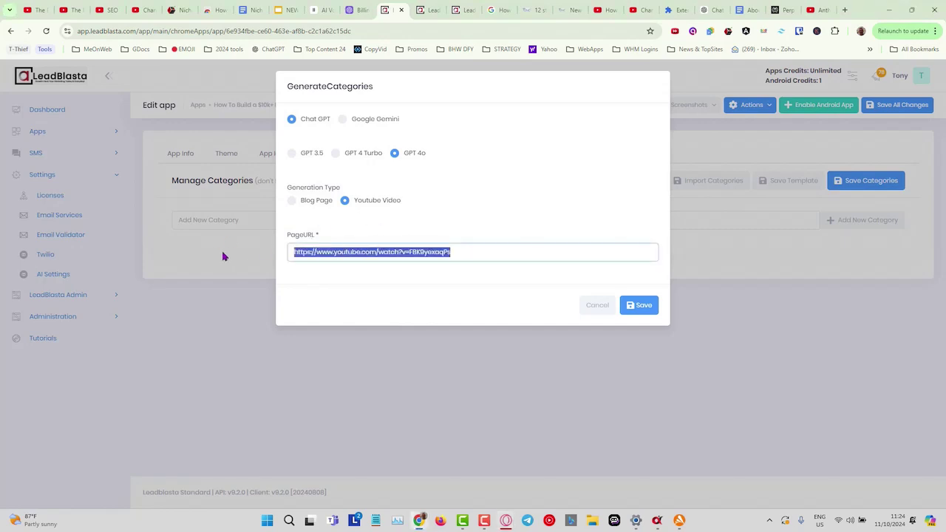
right_click(312, 250)
left_click(362, 309)
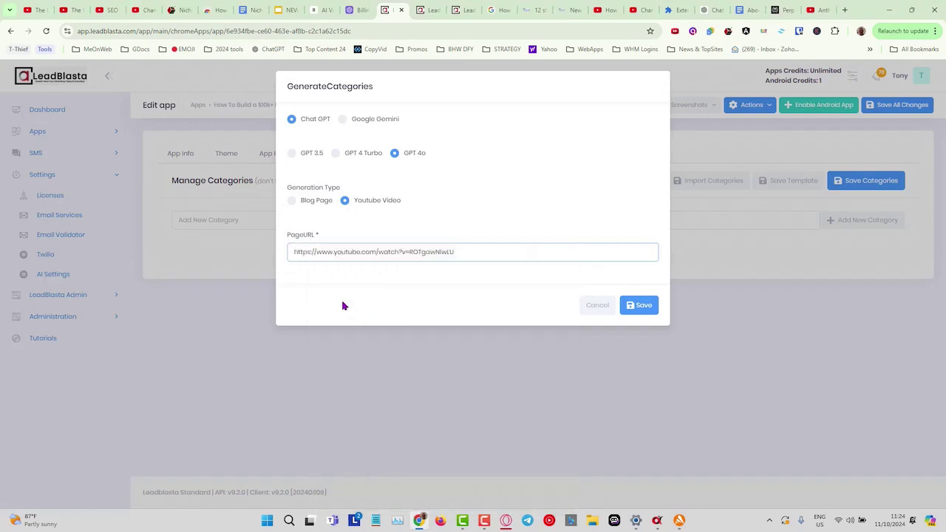
left_click(640, 307)
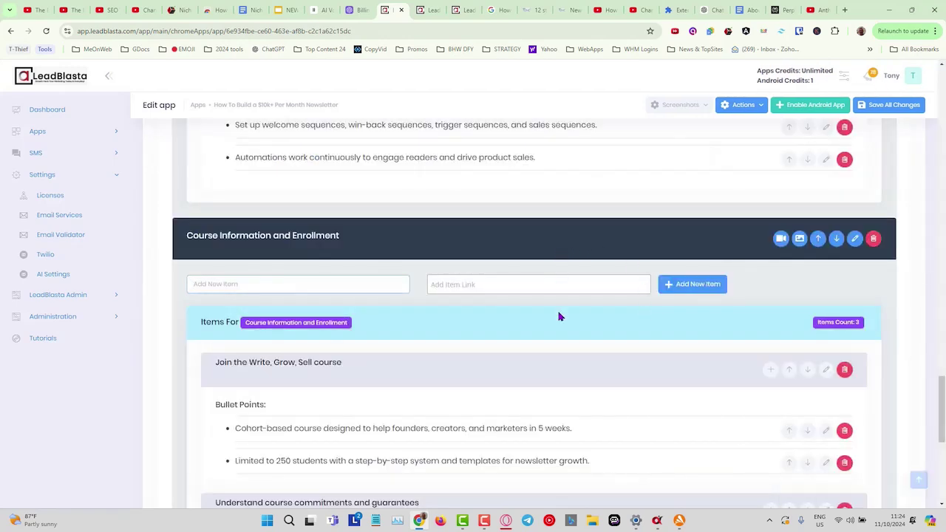
- Review the generated checklist categories with their items and bullet points, back to the first category
scroll(560, 316, "up", 3)
scroll(559, 317, "up", 6)
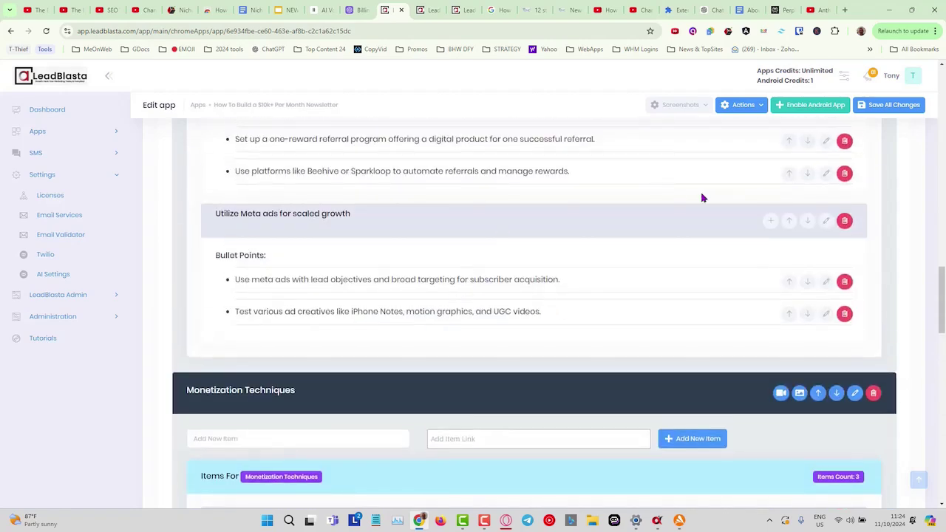
scroll(547, 279, "up", 3)
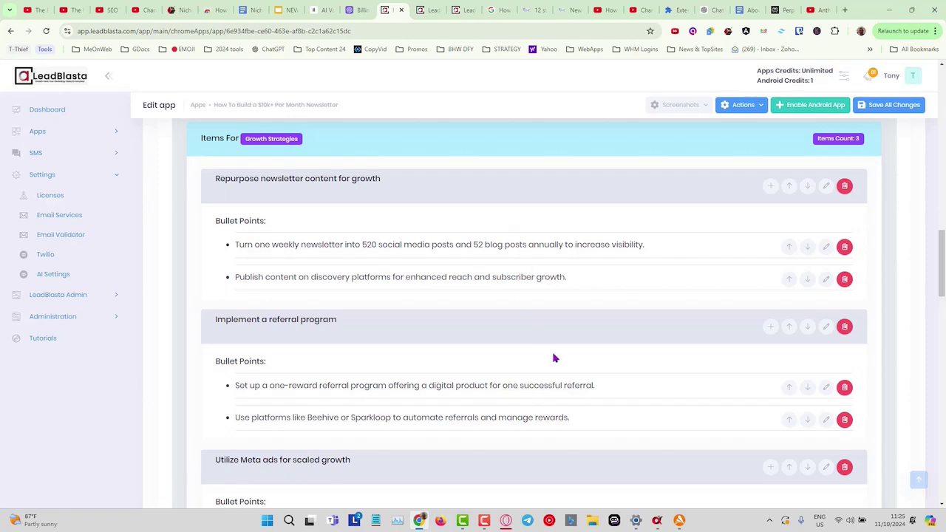
scroll(545, 336, "up", 15)
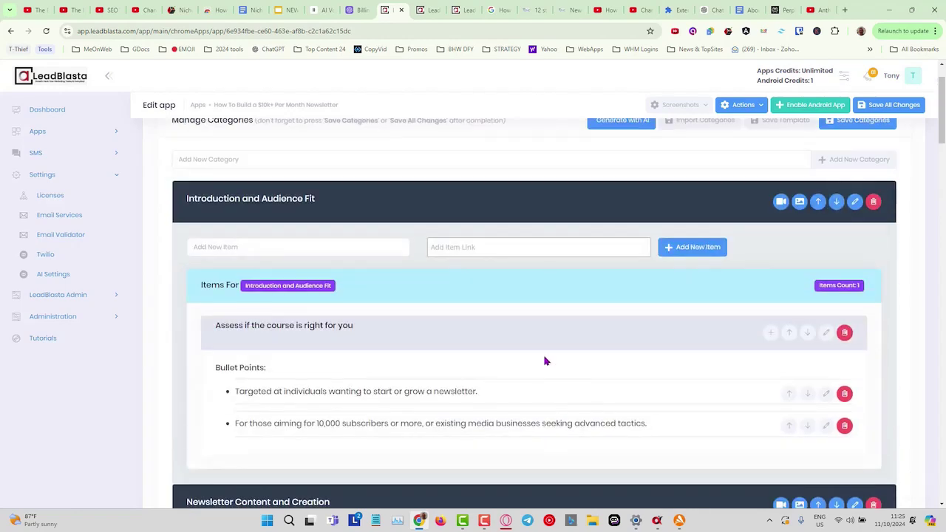
- Look through the generated categories from Introduction and Audience Fit to Course Information and Enrollment, leaving them all collapsed
left_click(466, 207)
left_click(467, 255)
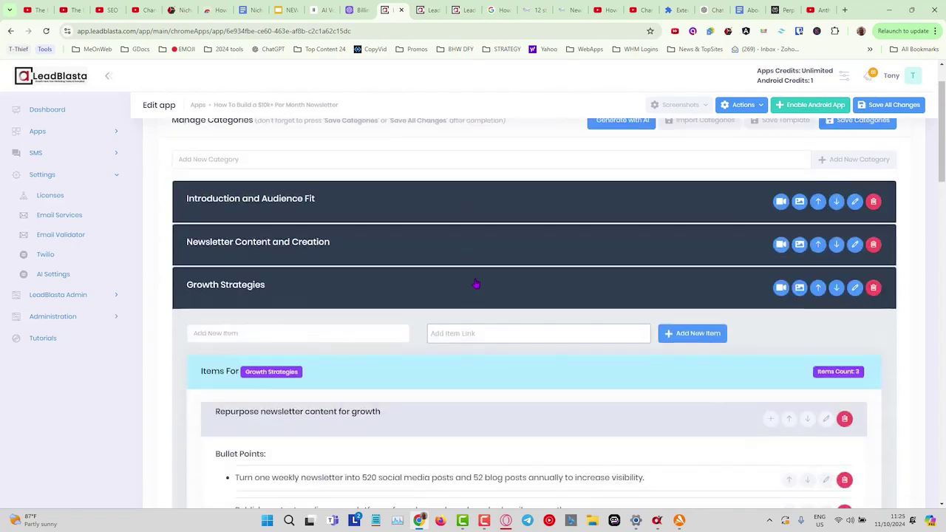
left_click(477, 283)
left_click(498, 327)
scroll(554, 344, "up", 1)
scroll(554, 344, "down", 3)
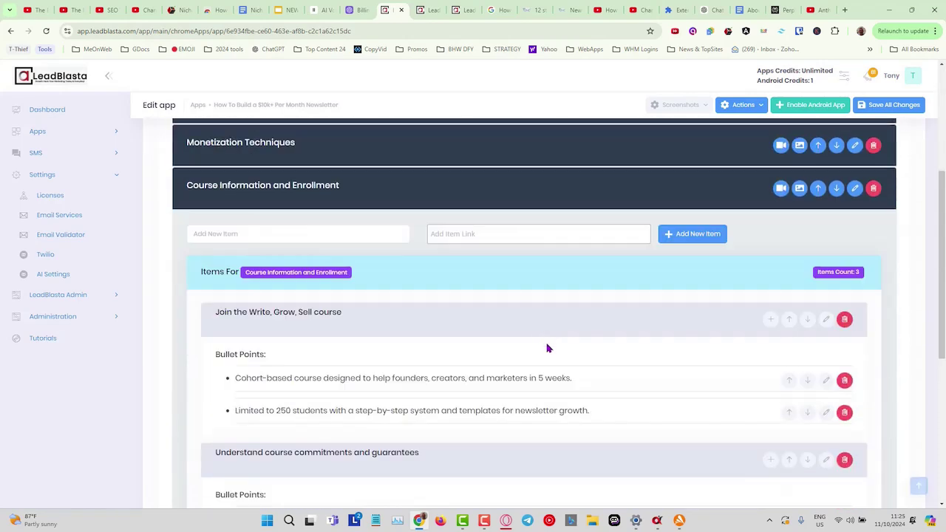
left_click(475, 186)
scroll(465, 304, "up", 1)
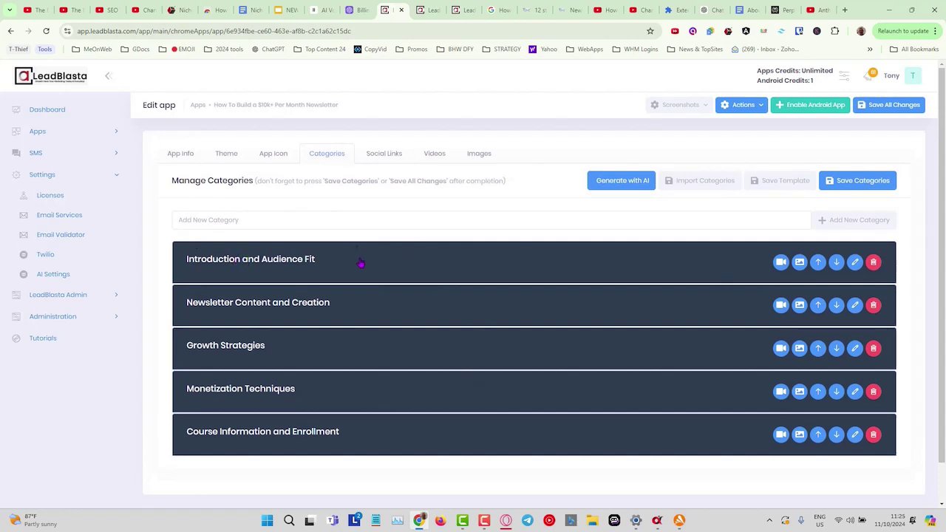
- Examine the items and bullet points of the Introduction and Audience Fit and Newsletter Content and Creation categories, collapsing each one
left_click(401, 262)
scroll(401, 258, "down", 1)
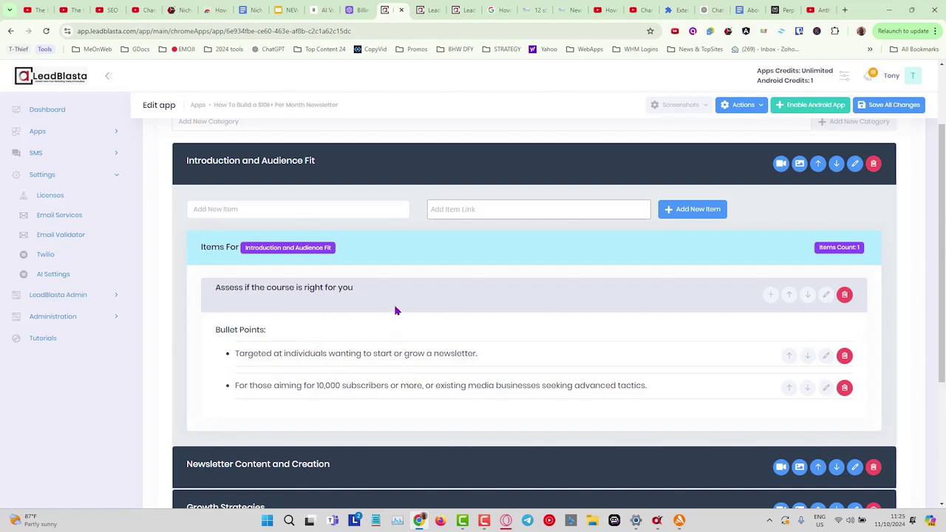
left_click(382, 169)
left_click(347, 260)
scroll(515, 326, "down", 2)
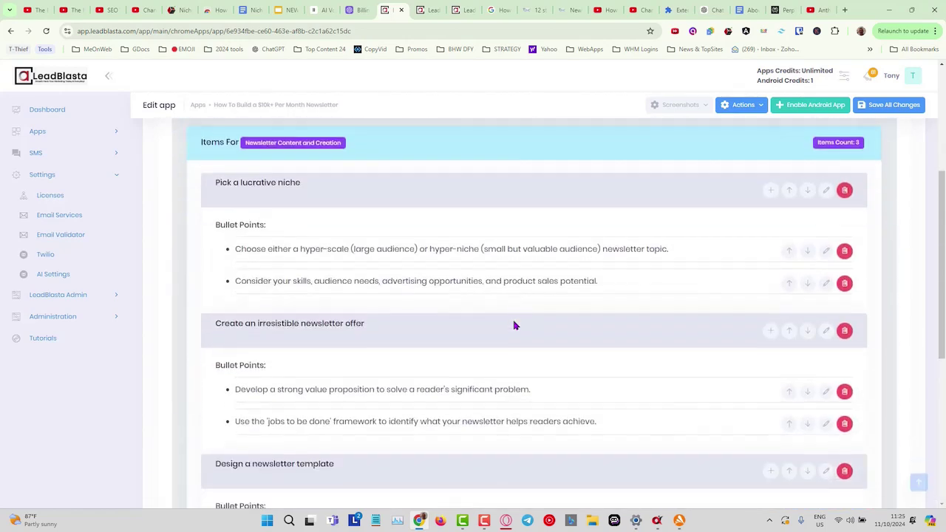
scroll(515, 325, "down", 1)
scroll(313, 266, "up", 3)
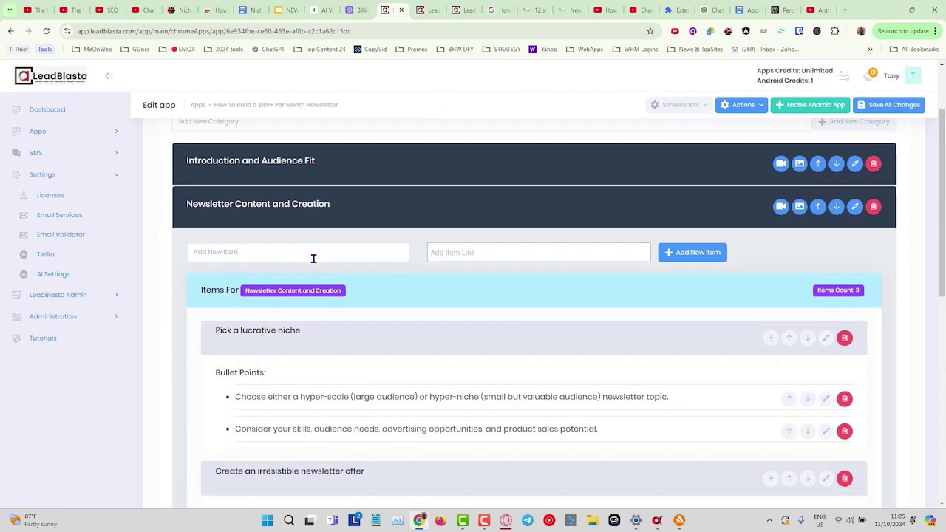
scroll(363, 312, "down", 6)
scroll(365, 320, "up", 3)
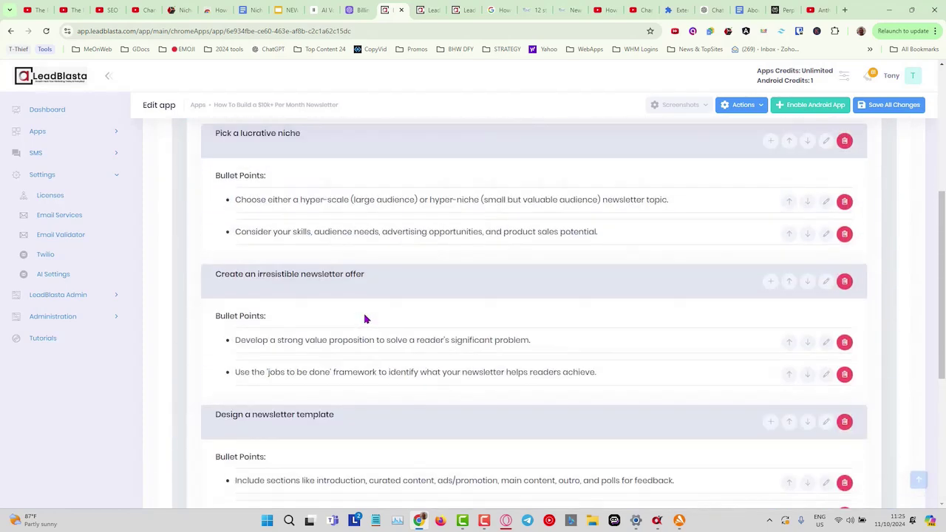
scroll(325, 198, "up", 3)
left_click(362, 206)
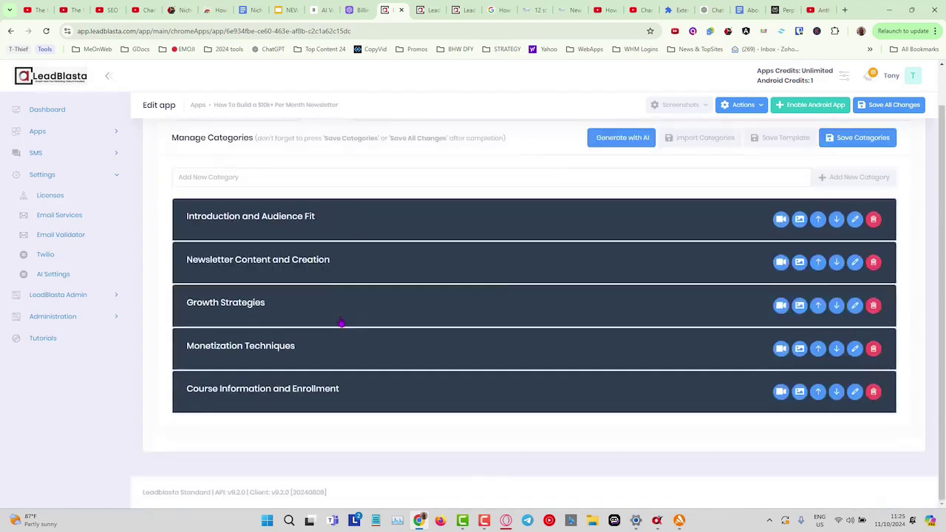
- Examine the items and bullet points of the Growth Strategies category and collapse it
left_click(332, 308)
scroll(467, 357, "down", 2)
scroll(467, 358, "down", 5)
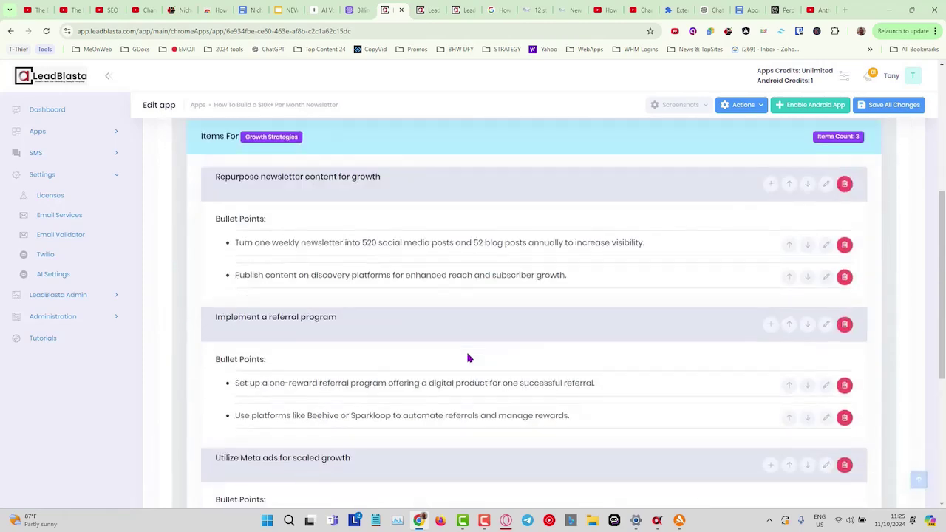
scroll(462, 330, "up", 5)
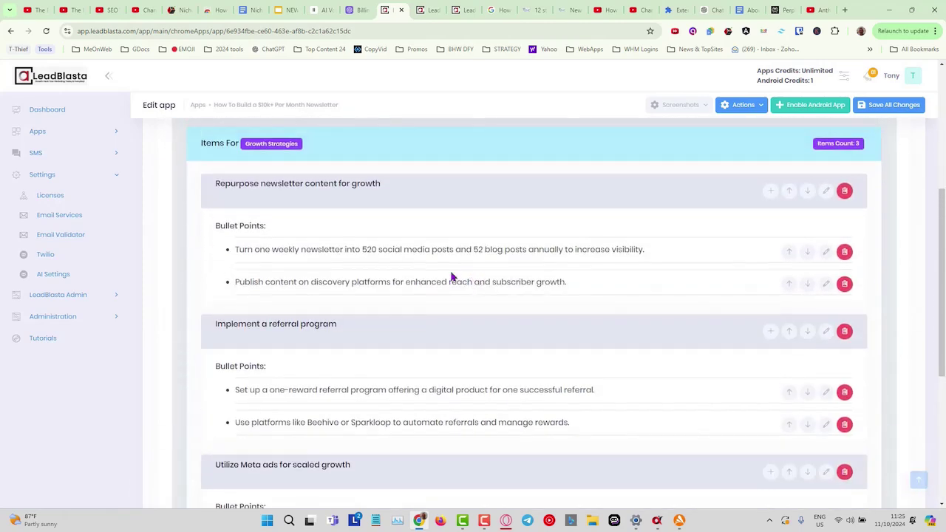
scroll(370, 200, "up", 3)
left_click(358, 208)
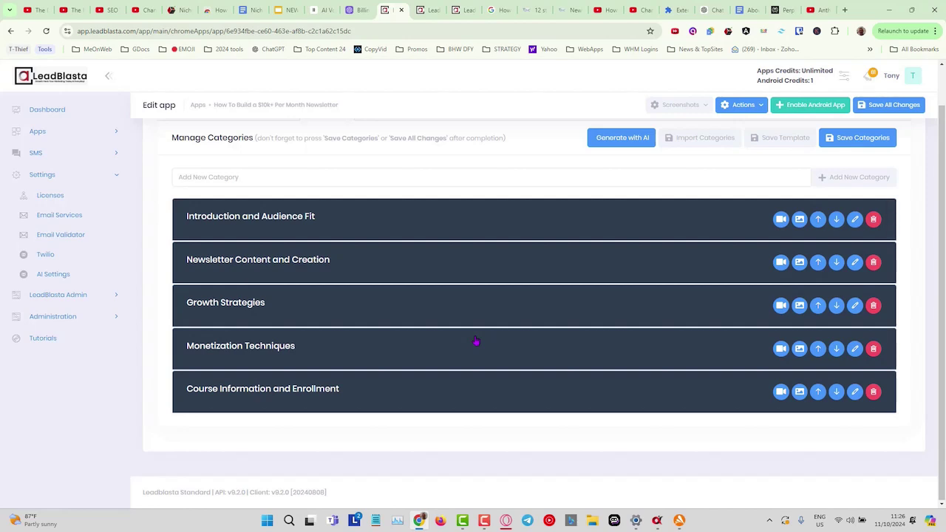
- Paste the owner's Twitter profile link into the app's Twitter social link
scroll(555, 229, "up", 1)
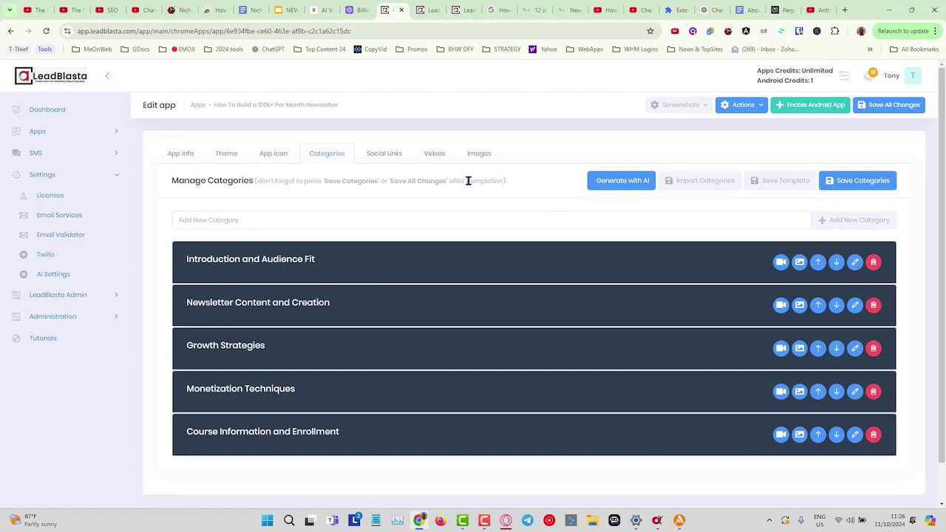
left_click(380, 154)
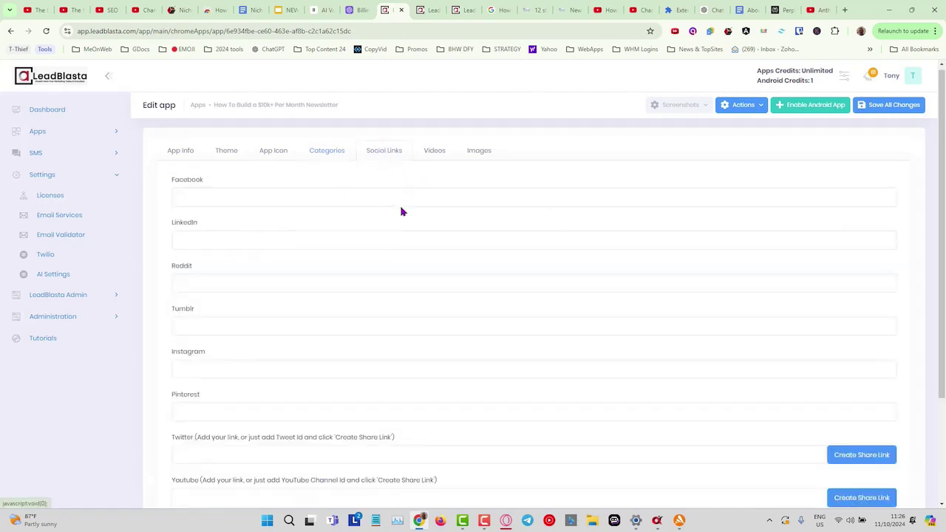
scroll(401, 207, "down", 2)
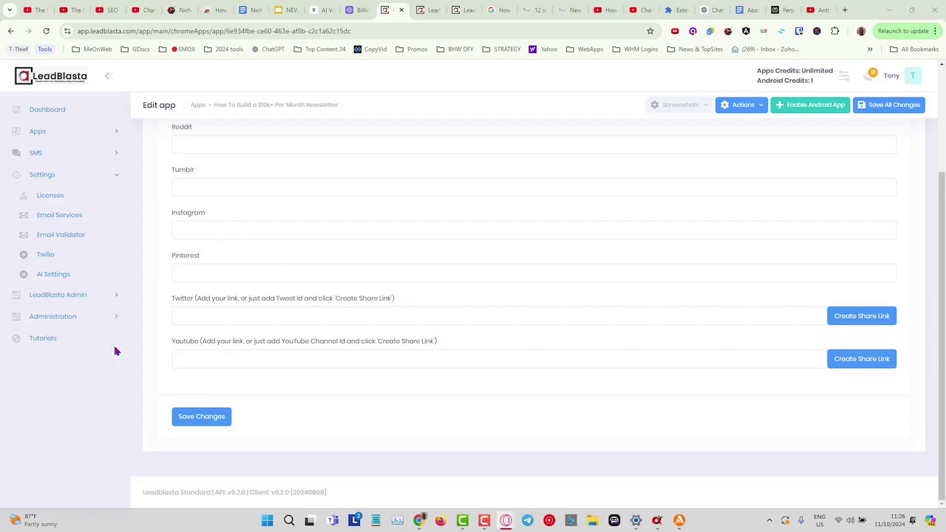
left_click(246, 315)
right_click(246, 314)
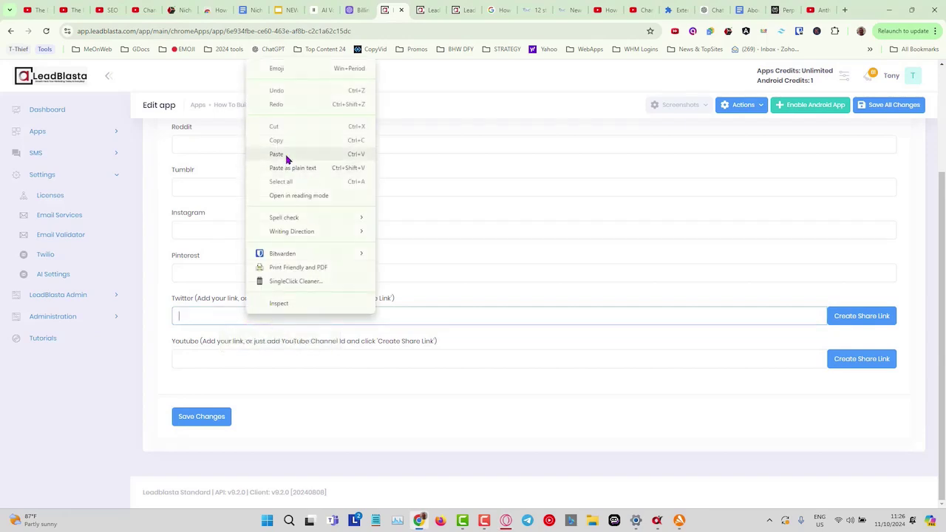
left_click(288, 156)
- Fetch the owner's YouTube channel link, paste it as the app's YouTube social link and save the changes
key("alt+Tab")
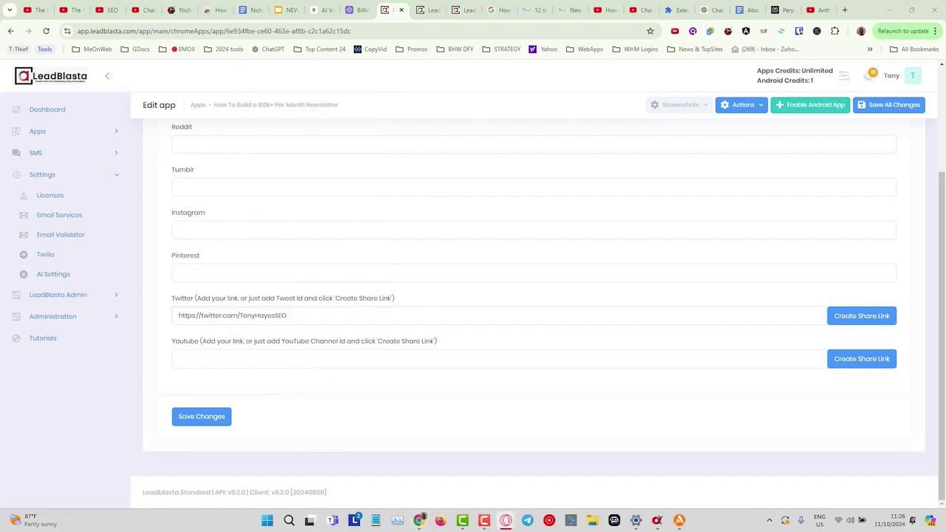
right_click(199, 353)
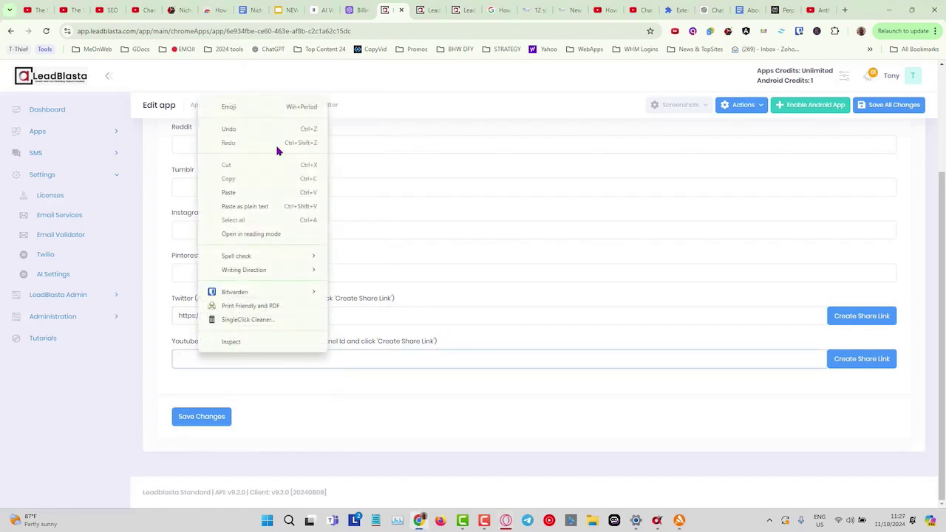
left_click(232, 192)
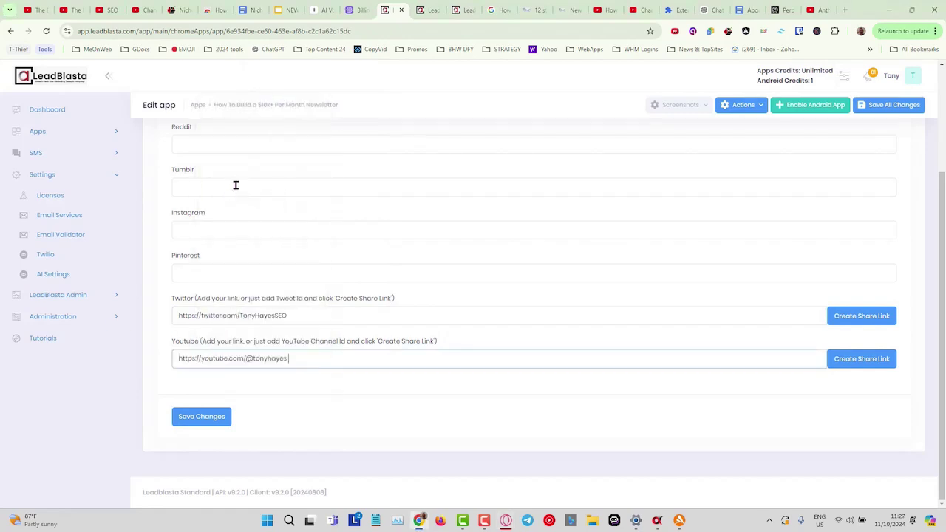
left_click(207, 418)
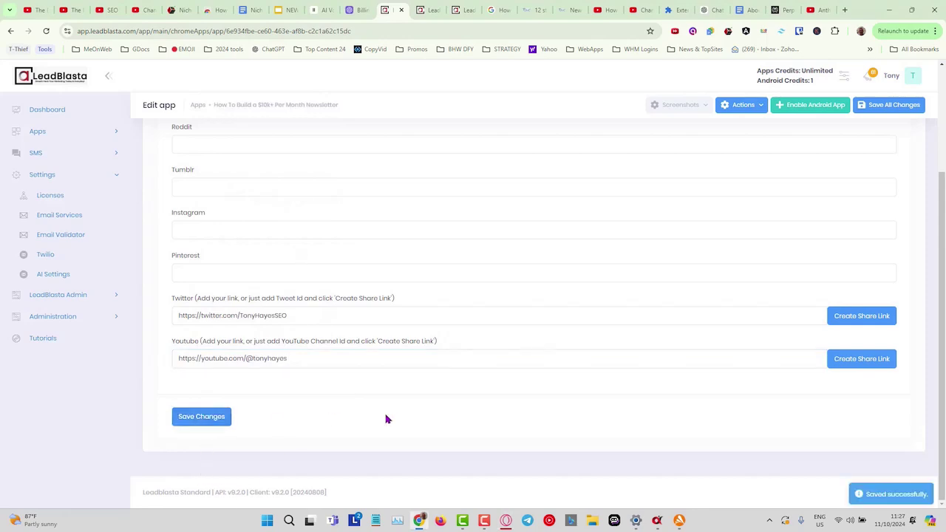
scroll(401, 416, "up", 2)
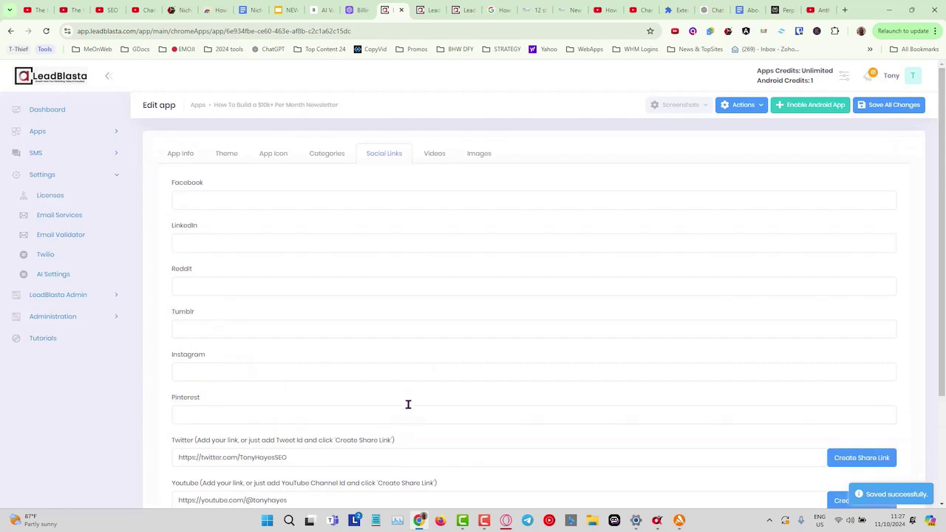
left_click(435, 155)
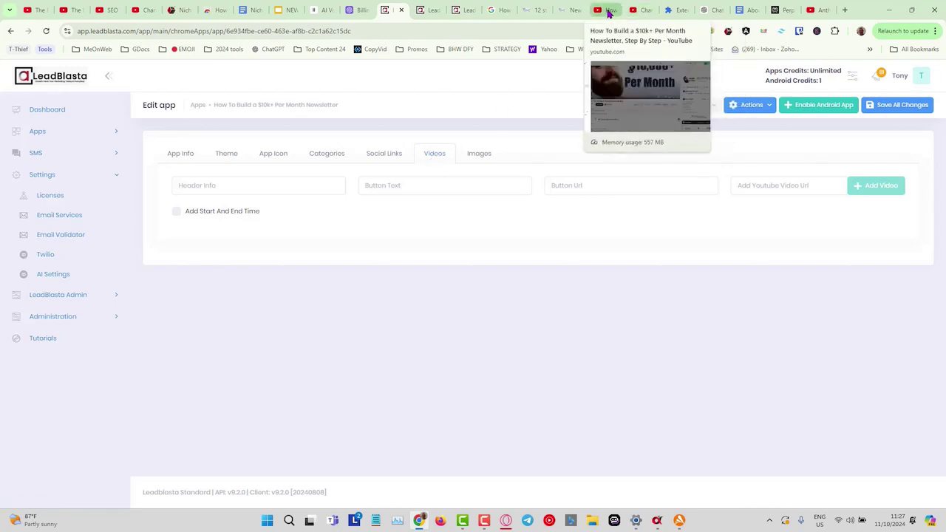
left_click(608, 13)
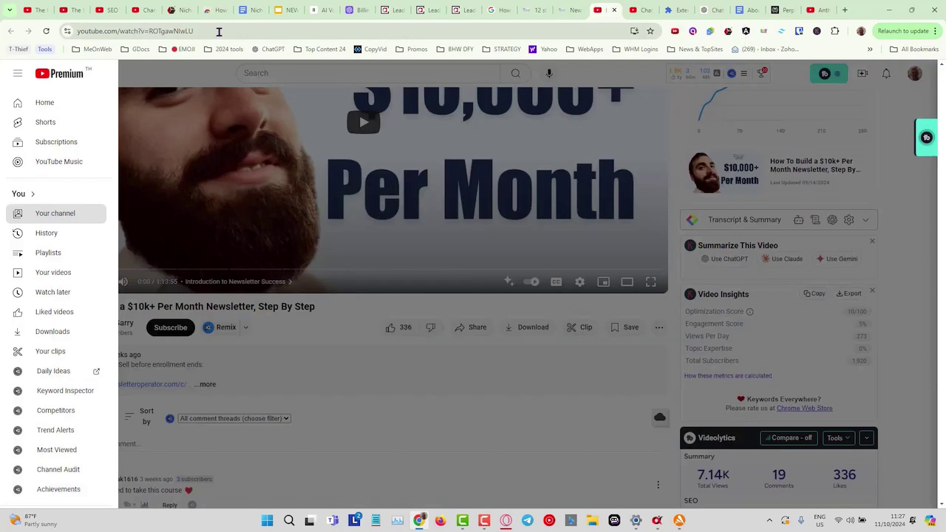
left_click(220, 31)
right_click(220, 31)
left_click(263, 125)
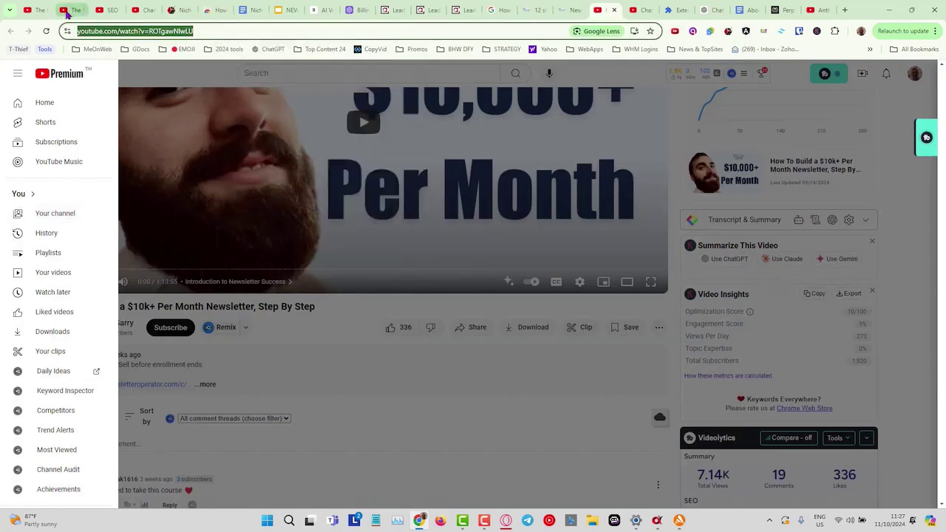
left_click(391, 9)
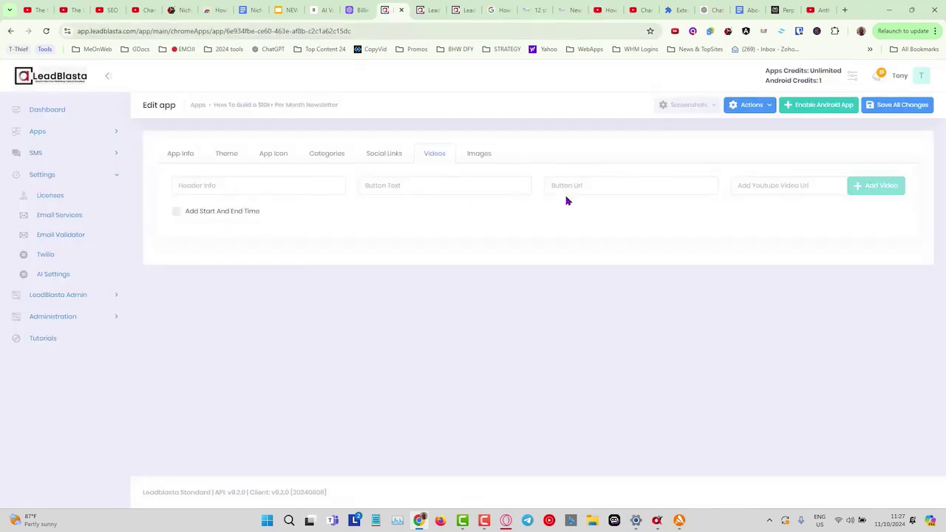
left_click(781, 186)
right_click(781, 186)
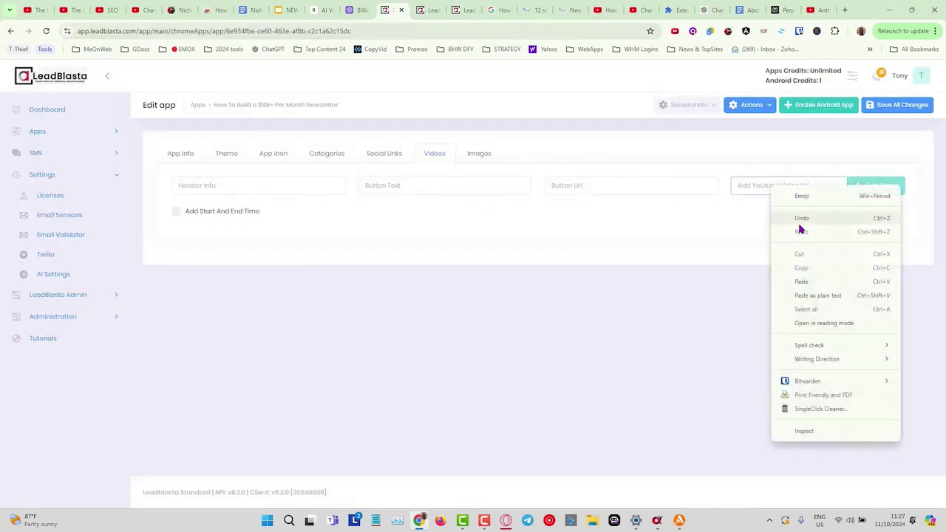
left_click(806, 282)
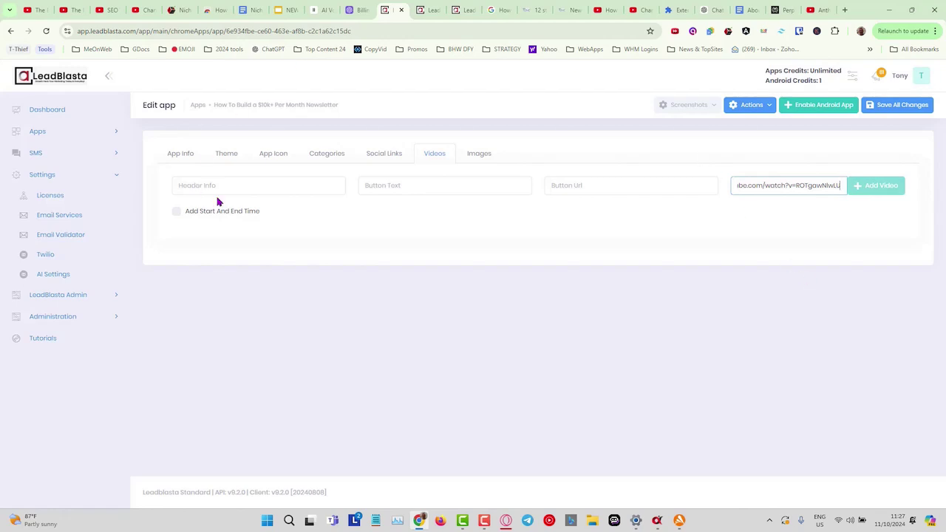
- Set the video's header info to "How To Build a $10k+ Per Month Newsletter (Webinar Replay)"
left_click(246, 186)
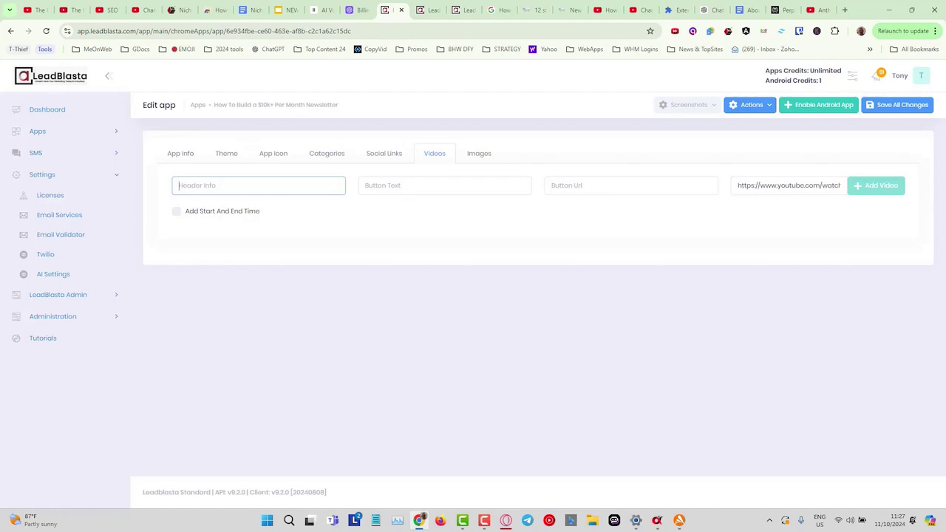
key("alt+Tab")
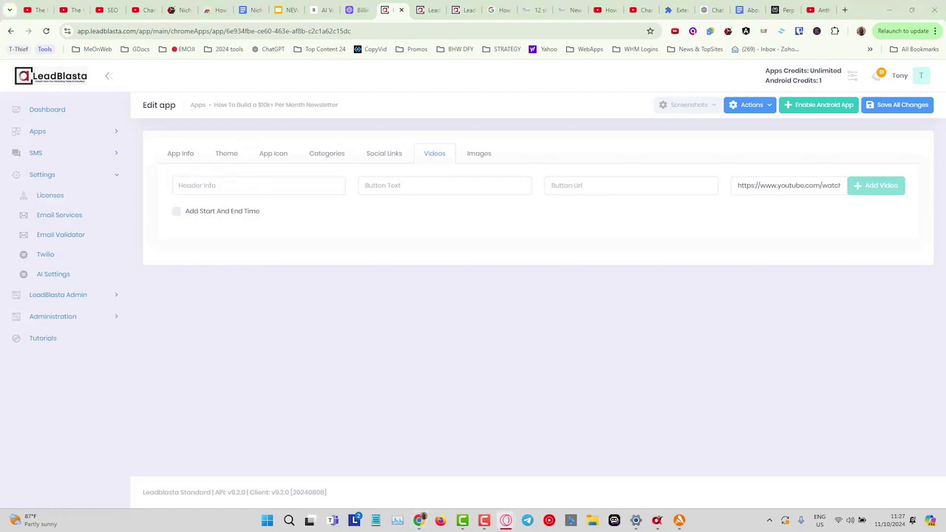
left_click(207, 188)
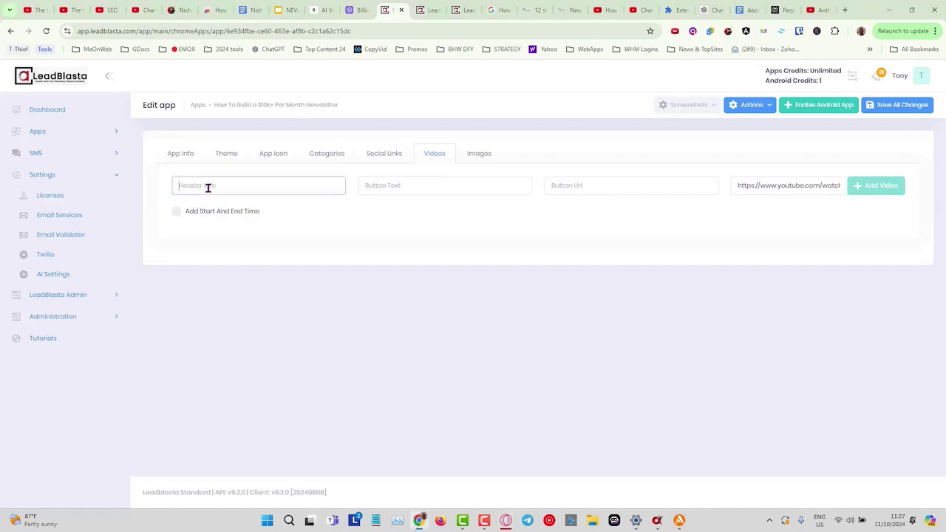
type("How To Build a $10k+ Per Month Newsletter")
type("(Webi")
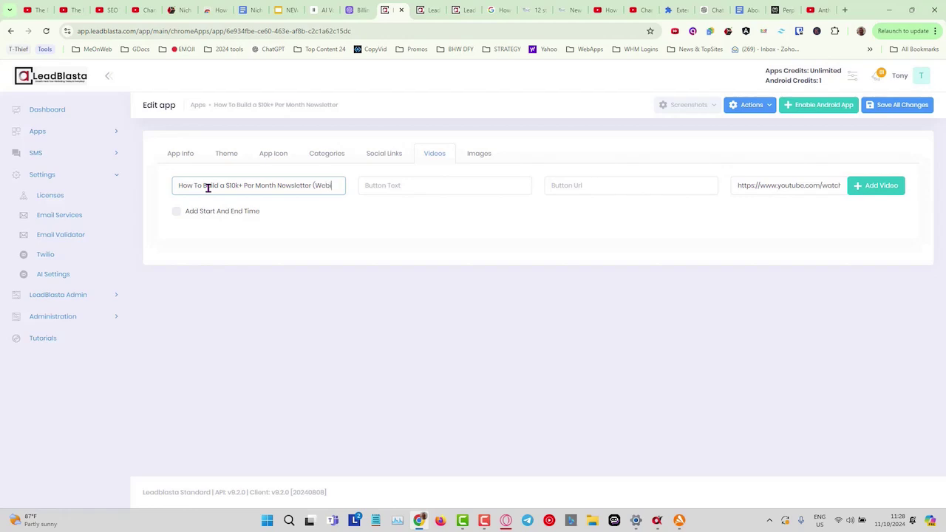
type("nar Replay)")
- Set the video's button text to "Your Newsletter's #1 Growth Hack Revealed!", pasting the copied phrase and inserting "#1"
left_click(416, 184)
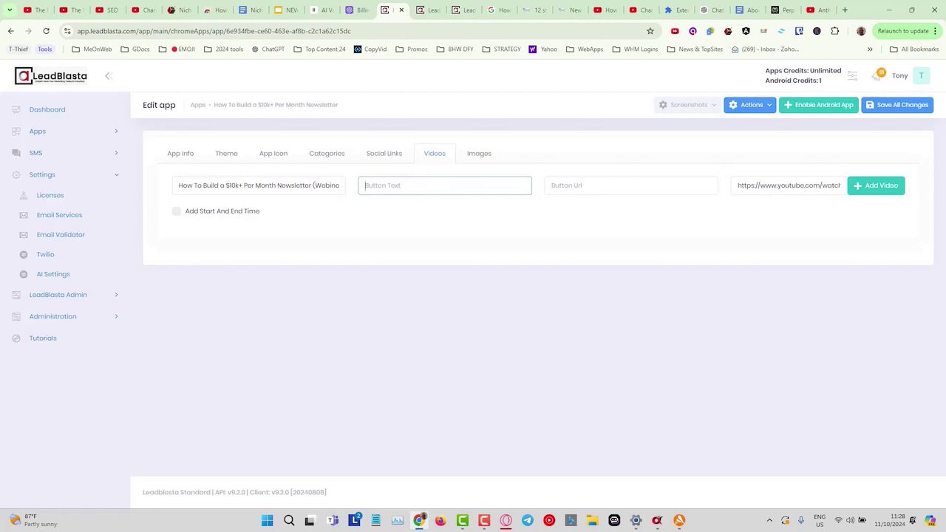
key("alt+Tab")
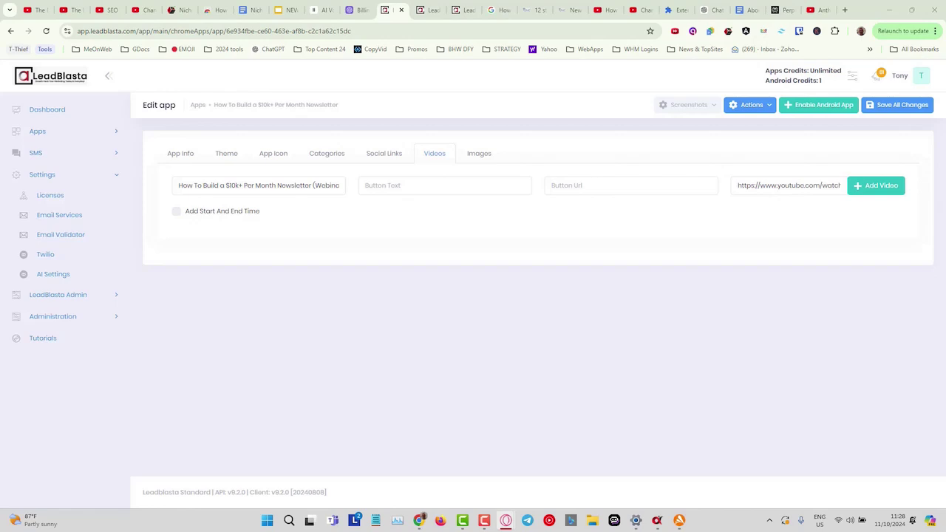
left_click(401, 182)
right_click(402, 185)
left_click(455, 278)
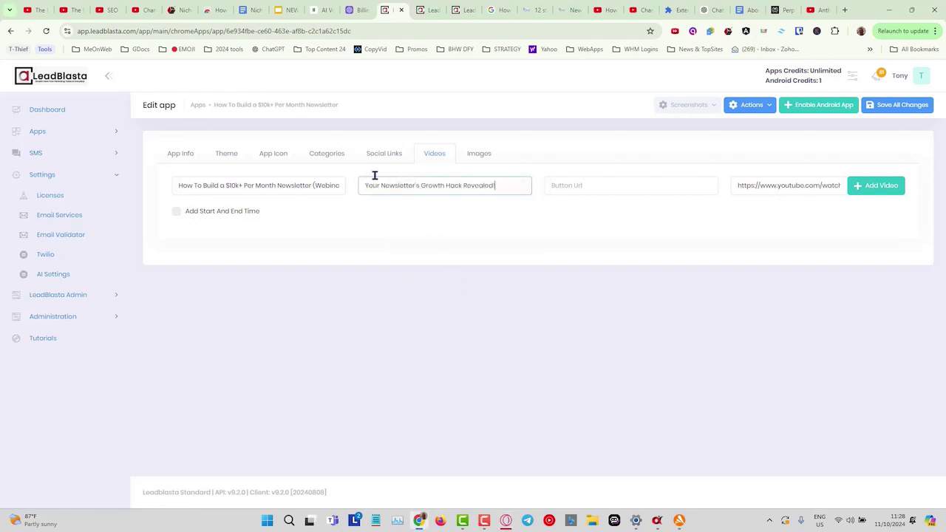
left_click(421, 185)
type("#1")
- Paste the copied SparkLoop affiliate signup link as the video's button URL and add the video to the app
left_click(585, 187)
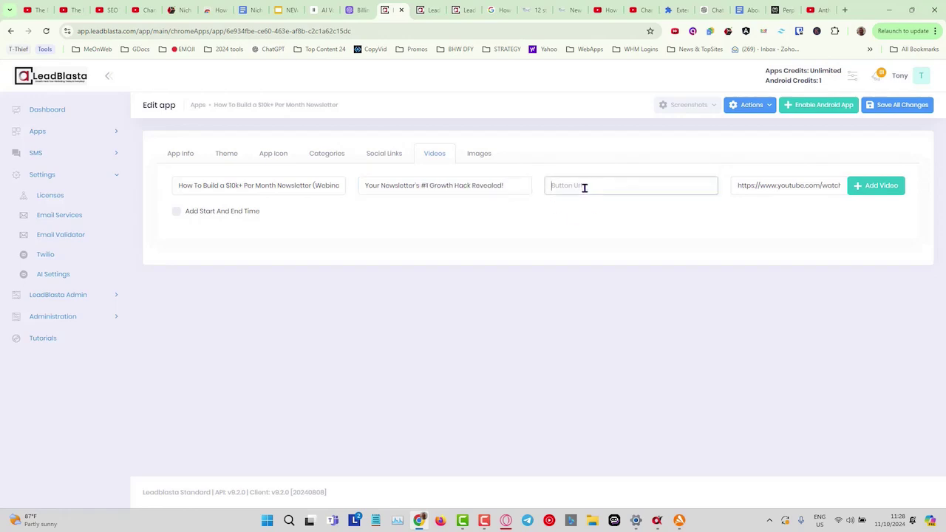
key("alt+Tab")
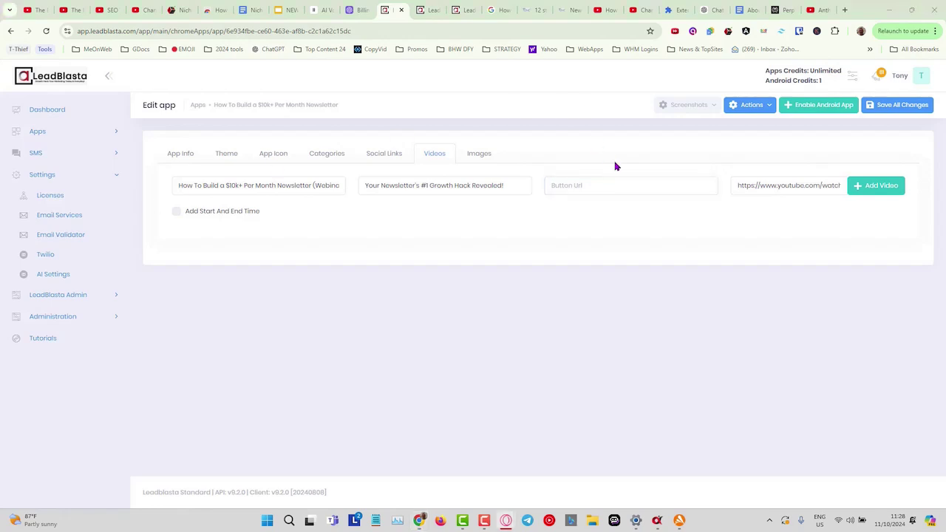
left_click(574, 189)
right_click(573, 190)
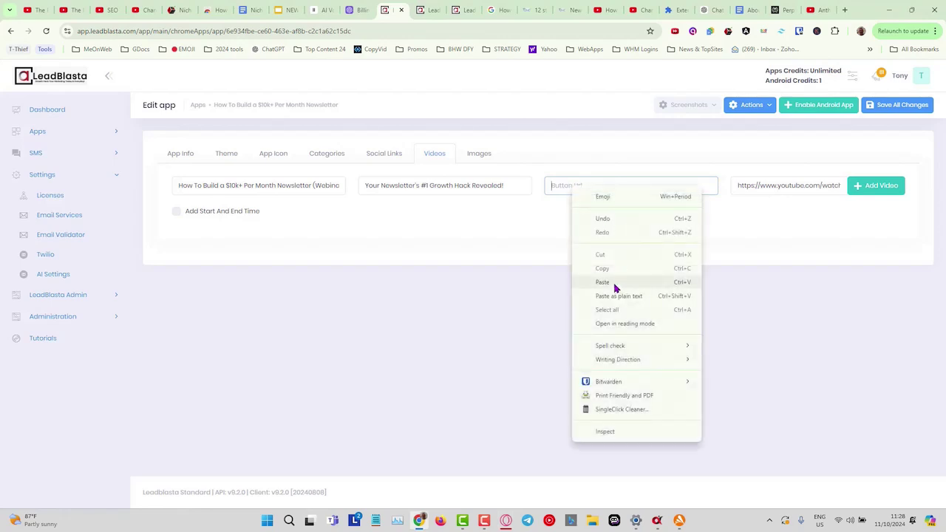
left_click(615, 284)
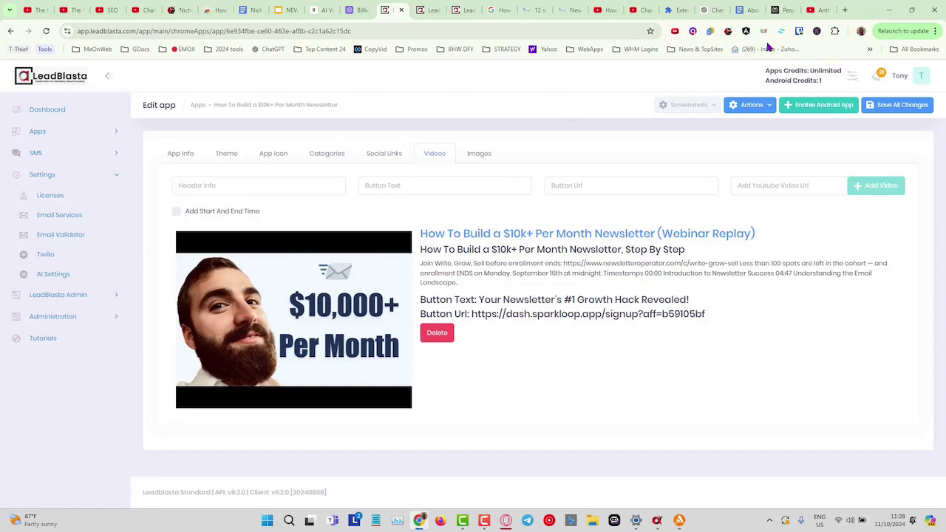
- View the installed How To Set Up YouTube Ads checklist extension as a finished app example, and close it
left_click(727, 32)
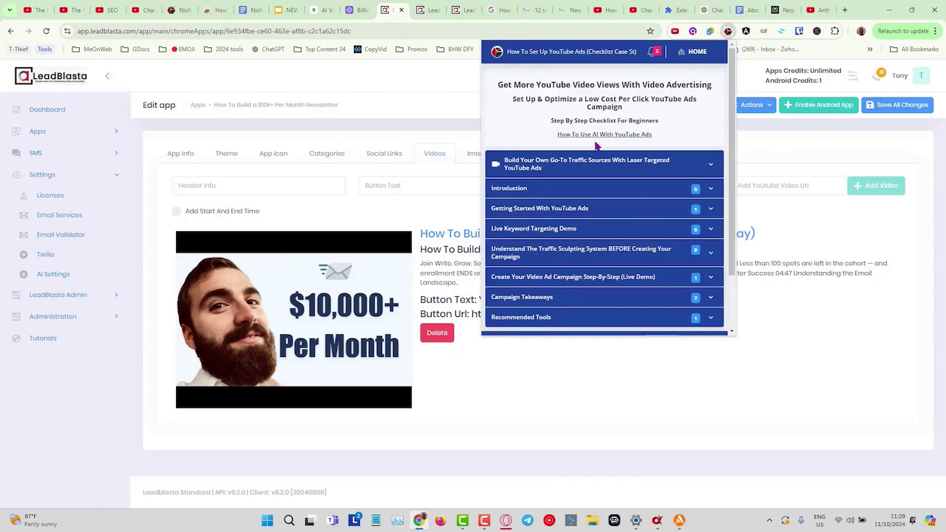
left_click(855, 354)
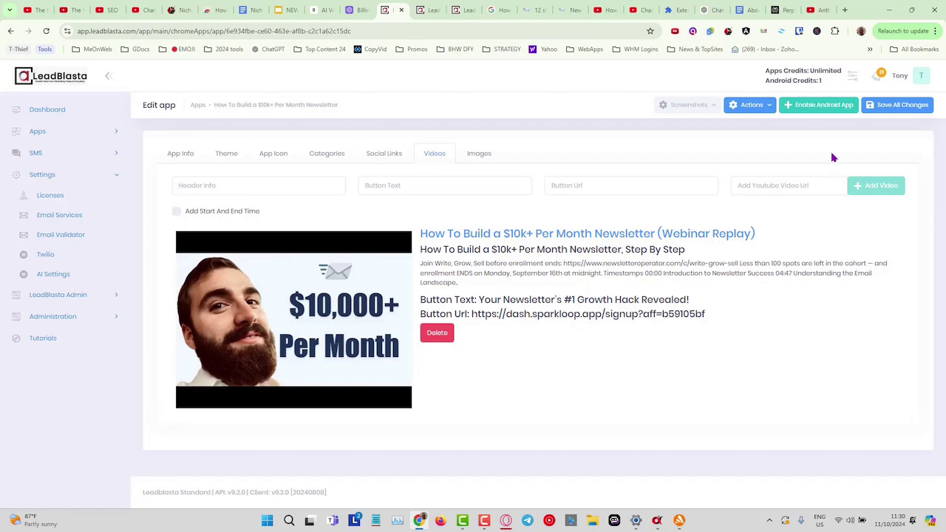
- Publish the app's API and download the app, saving the zip as "How To Build a $10k Per Month Newsletter" in Downloads
left_click(761, 109)
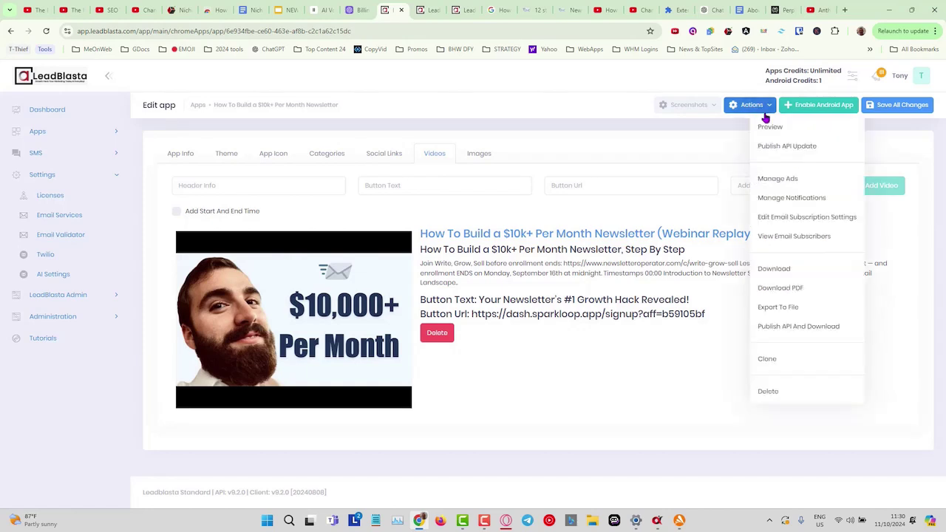
left_click(781, 331)
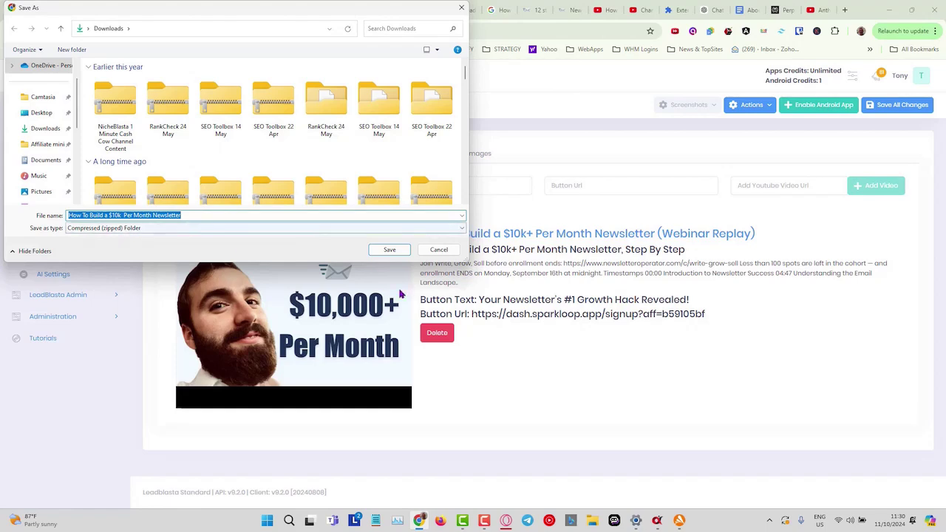
left_click(388, 250)
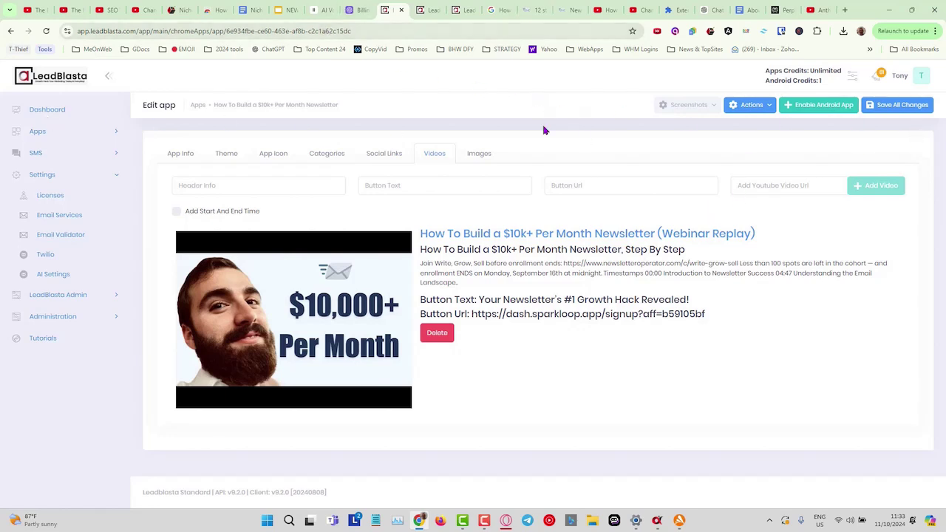
- Save all changes to the newsletter app and return to the dashboard
left_click(896, 108)
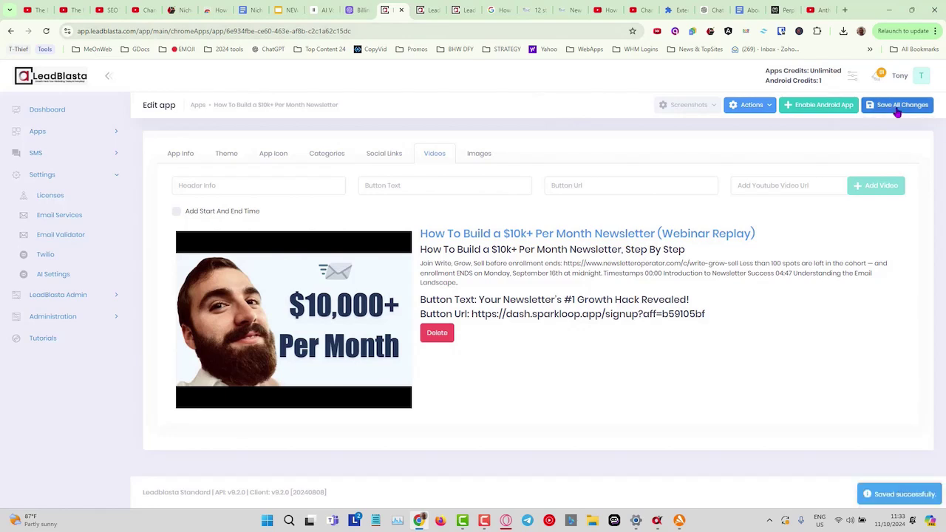
left_click(49, 110)
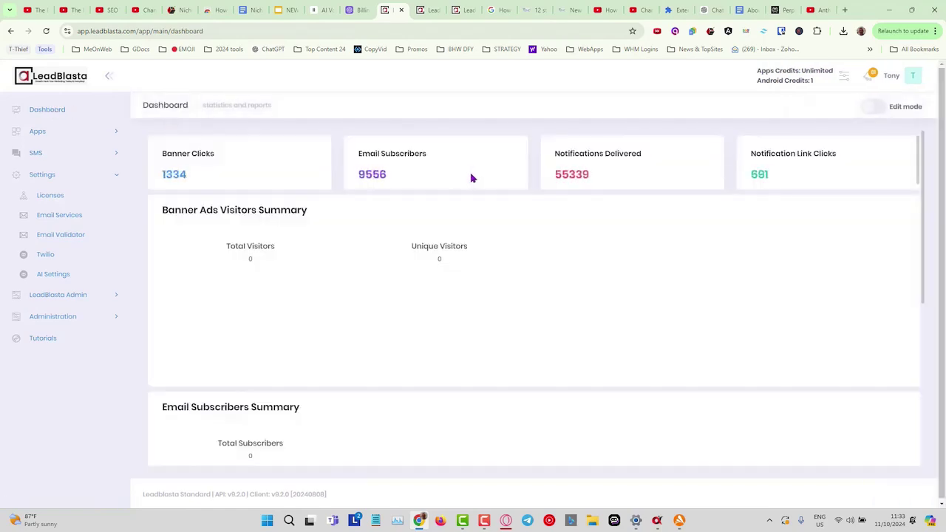